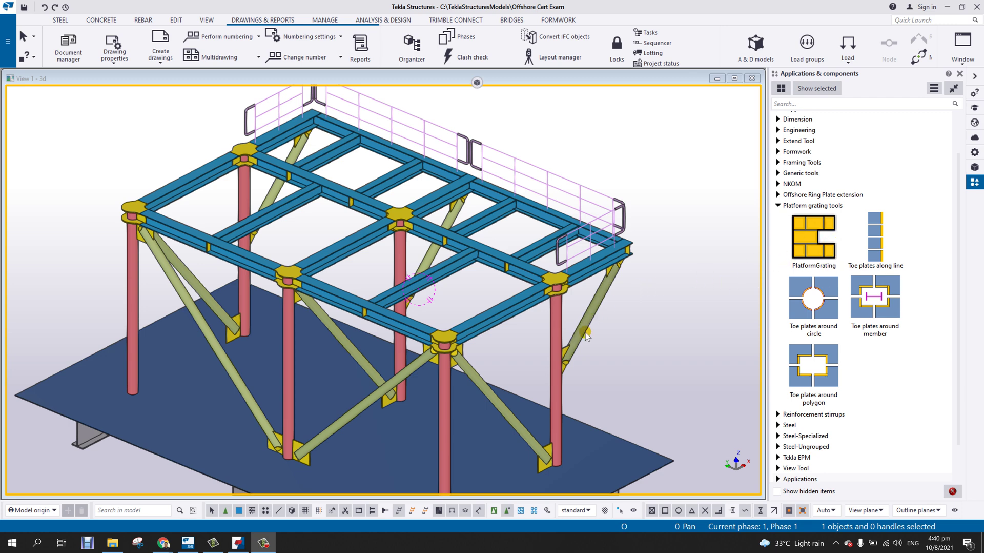
- Switch to Chrome to view the Tekla Warehouse search results for grating tools, and return to Tekla Structures
{"action": "mouse_move", "coordinate": [164, 544]}
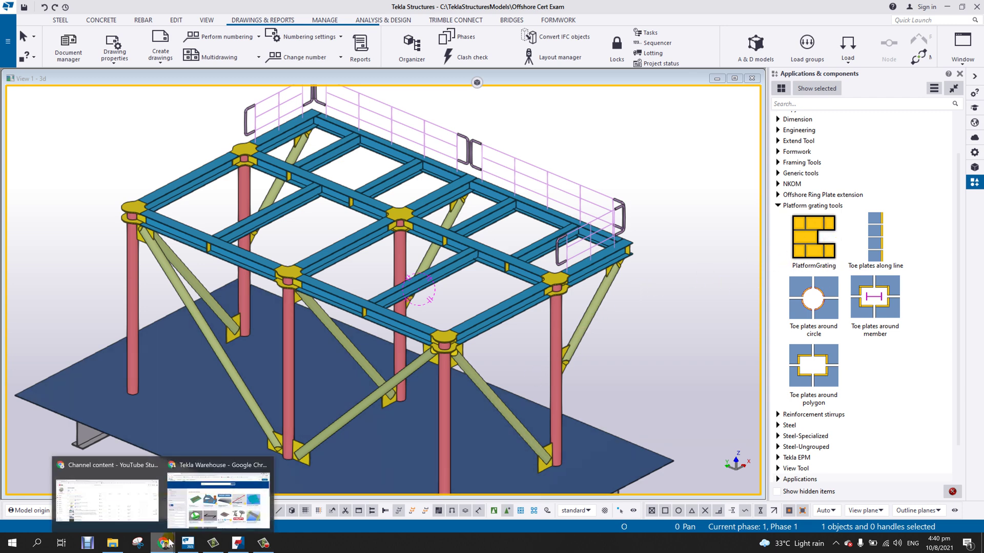
{"action": "left_click", "coordinate": [211, 494]}
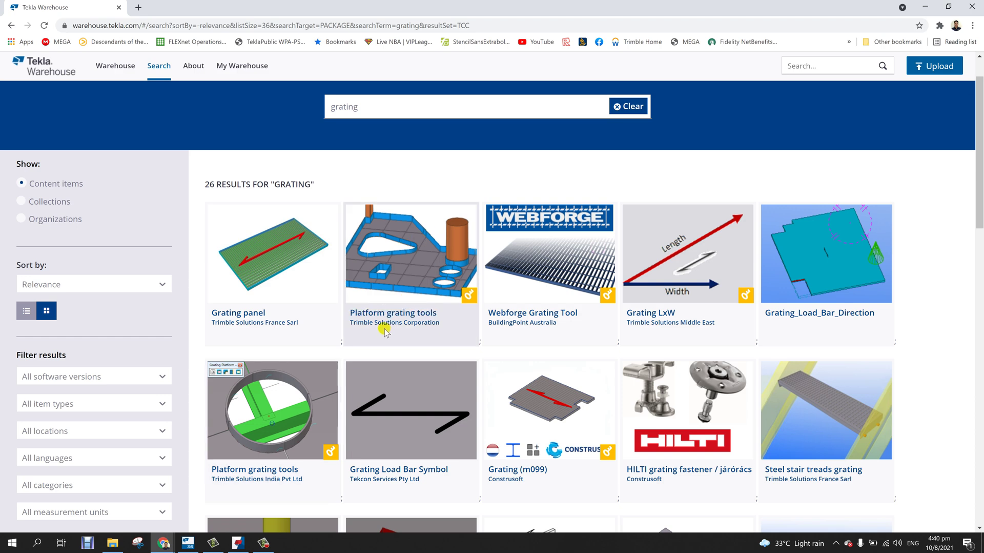
{"action": "left_click", "coordinate": [791, 137]}
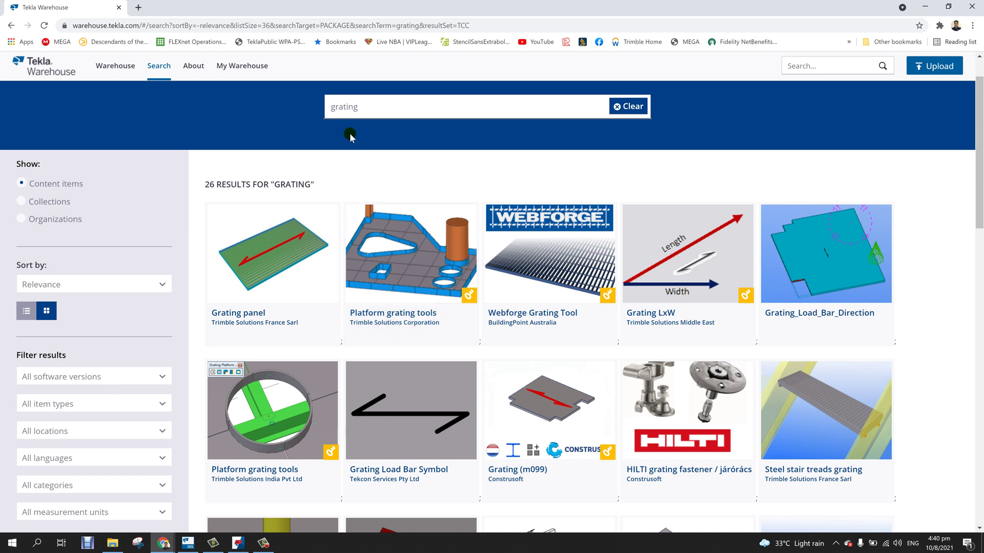
{"action": "left_click", "coordinate": [928, 7]}
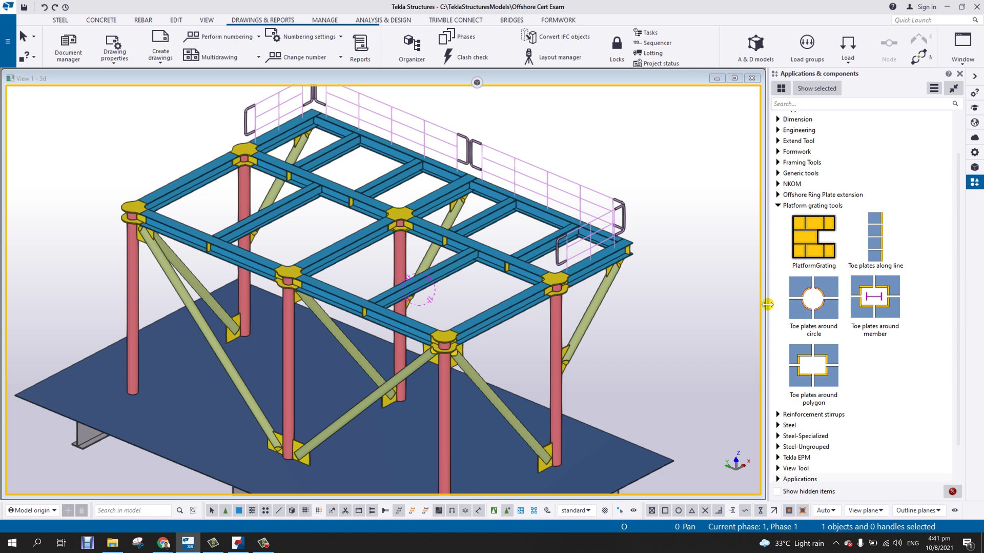
- Open the layout settings of the PlatformGrating component and place the dialog clear of the platform model
{"action": "scroll", "coordinate": [589, 343], "scroll_direction": "down", "scroll_amount": 2}
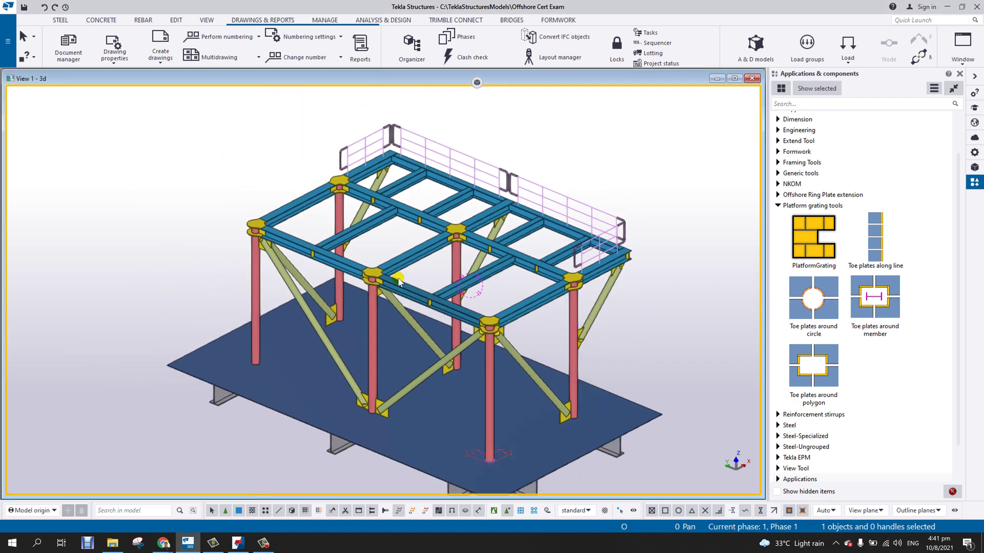
{"action": "middle_click_drag", "start_coordinate": [396, 282], "coordinate": [440, 294], "text": "ctrl"}
{"action": "scroll", "coordinate": [378, 285], "scroll_direction": "up", "scroll_amount": 1}
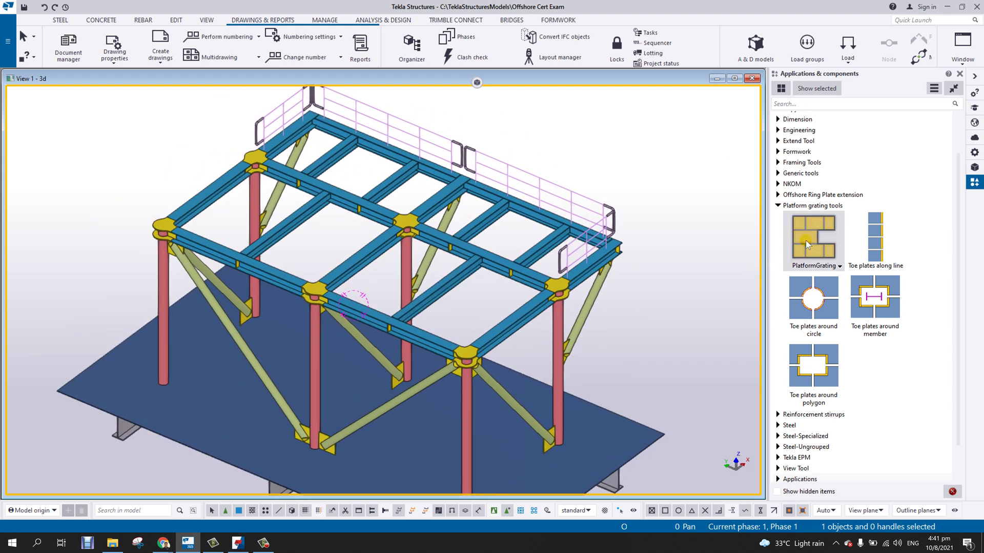
{"action": "double_click", "coordinate": [805, 244]}
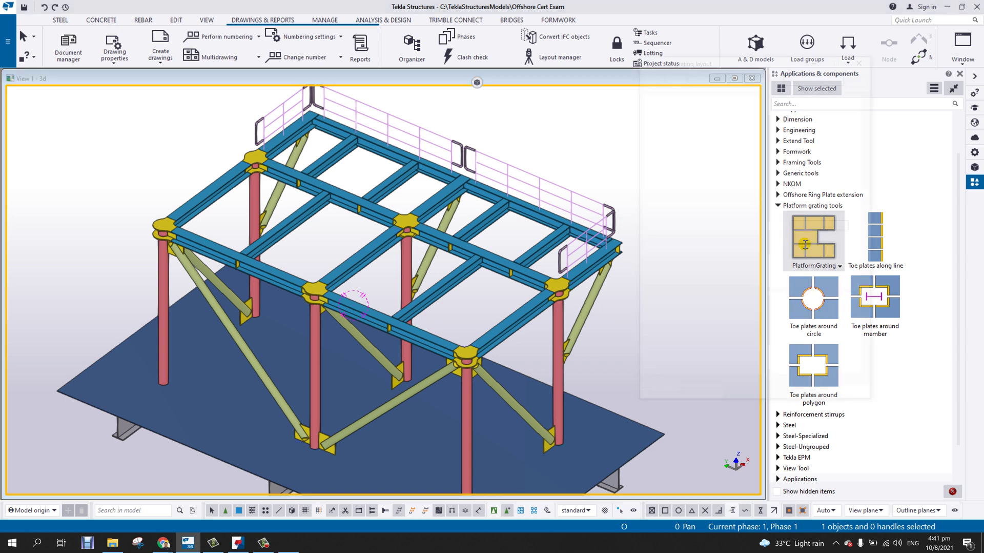
{"action": "middle_click_drag", "start_coordinate": [519, 237], "coordinate": [419, 226]}
{"action": "left_click_drag", "start_coordinate": [737, 65], "coordinate": [631, 103]}
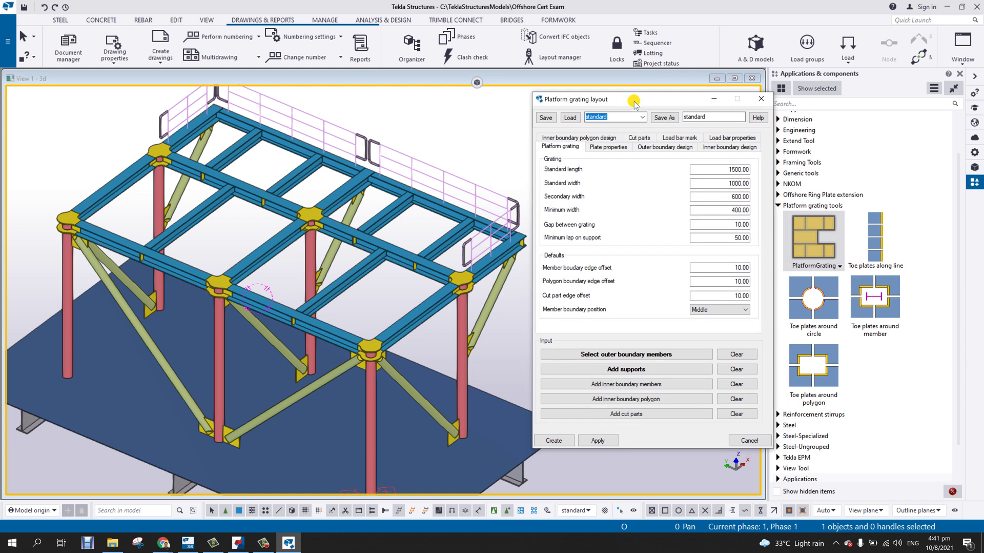
- Review the grating size settings and the member boundary position options against a close-up of a platform beam
{"action": "left_click", "coordinate": [728, 169]}
{"action": "left_click", "coordinate": [746, 311]}
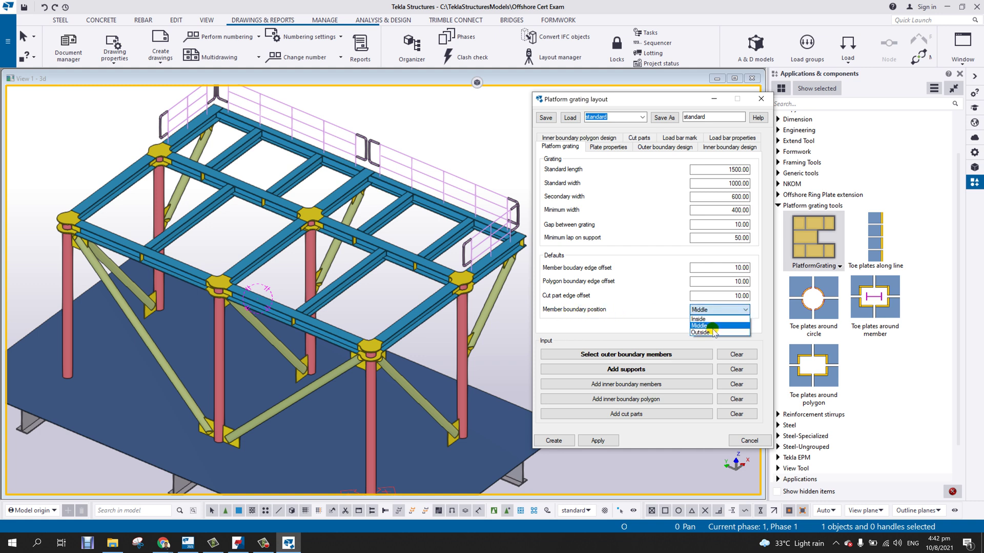
{"action": "left_click", "coordinate": [641, 277]}
{"action": "middle_click_drag", "start_coordinate": [446, 309], "coordinate": [375, 296]}
{"action": "scroll", "coordinate": [380, 320], "scroll_direction": "up", "scroll_amount": 10}
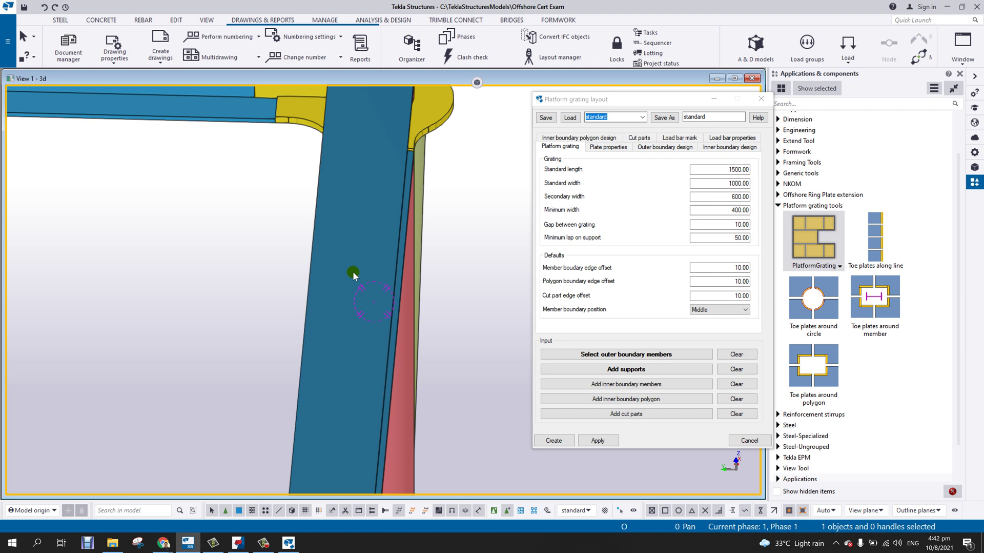
{"action": "left_click", "coordinate": [743, 310]}
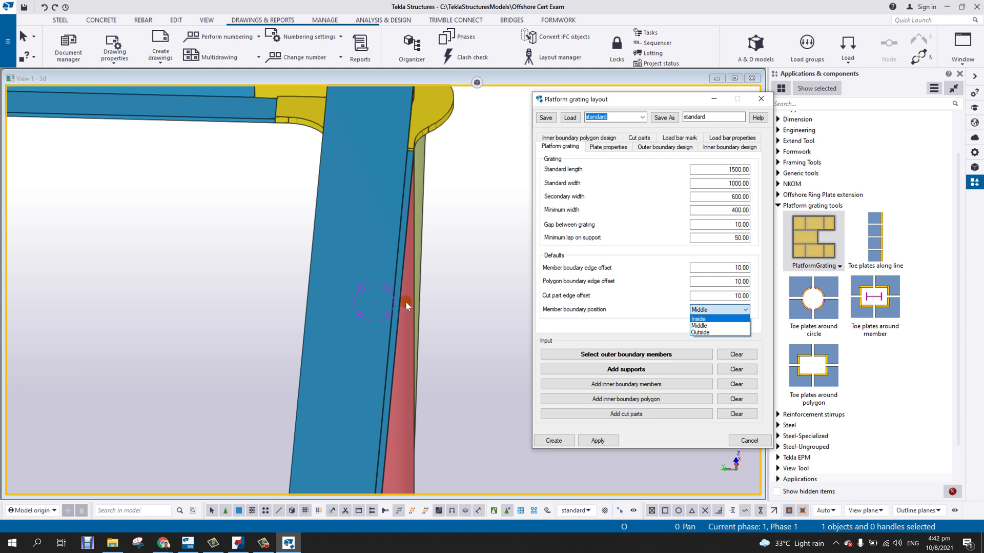
{"action": "left_click", "coordinate": [391, 303]}
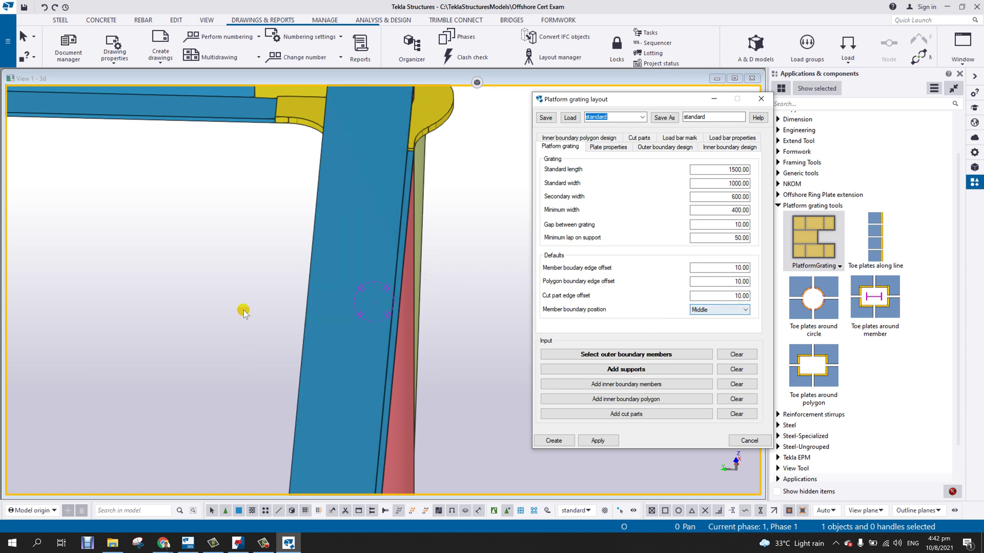
{"action": "scroll", "coordinate": [243, 311], "scroll_direction": "down", "scroll_amount": 6}
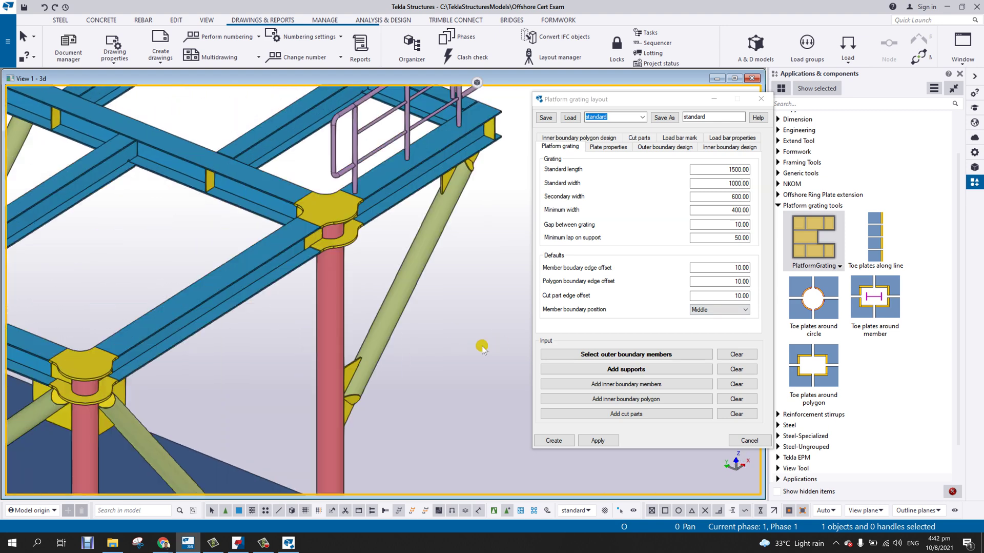
- Define the grating's outer boundary members by picking the eight perimeter beams of the platform in sequence
{"action": "scroll", "coordinate": [482, 347], "scroll_direction": "down", "scroll_amount": 4}
{"action": "left_click_drag", "start_coordinate": [668, 100], "coordinate": [840, 74]}
{"action": "scroll", "coordinate": [494, 291], "scroll_direction": "up", "scroll_amount": 5}
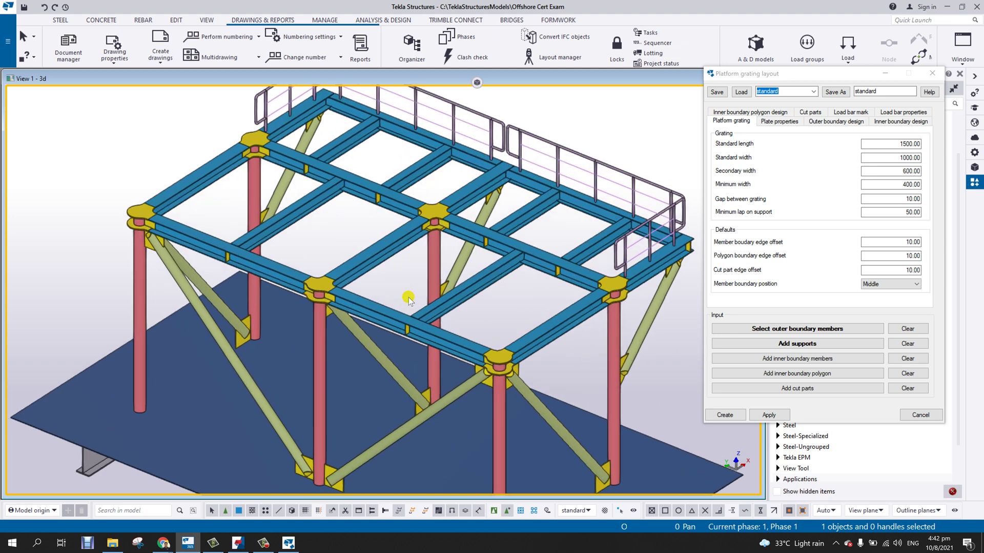
{"action": "middle_click_drag", "start_coordinate": [409, 297], "coordinate": [382, 316]}
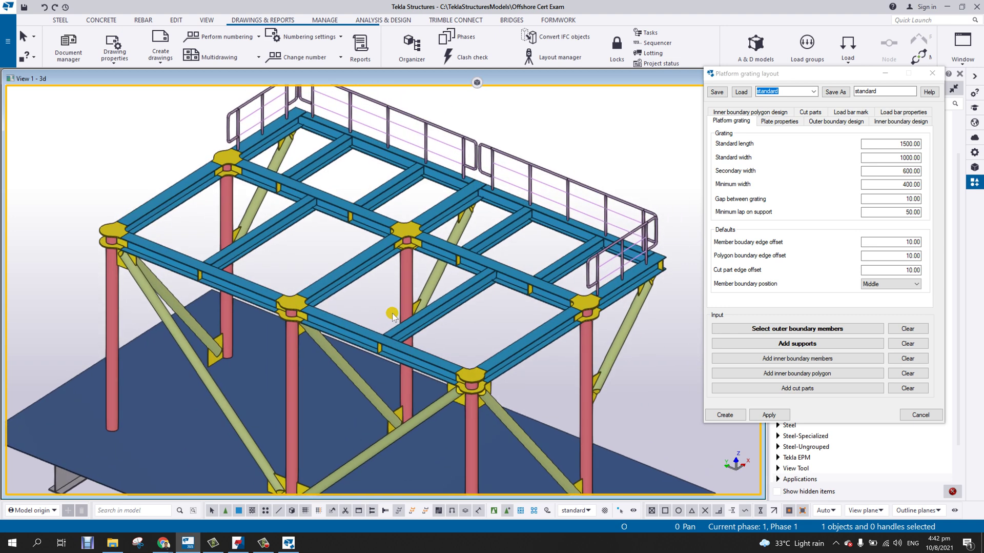
{"action": "left_click", "coordinate": [783, 328]}
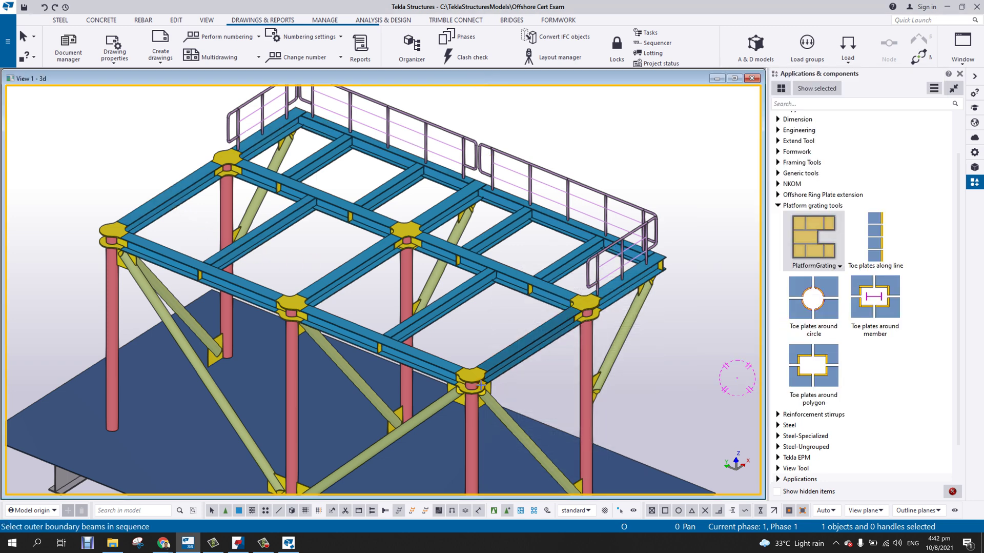
{"action": "left_click", "coordinate": [183, 193]}
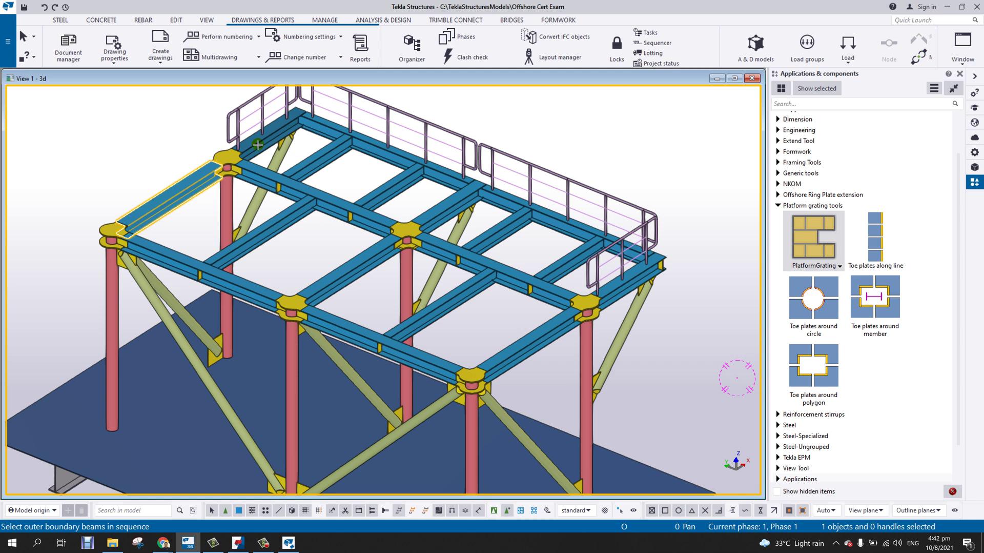
{"action": "left_click", "coordinate": [258, 144]}
{"action": "left_click", "coordinate": [326, 126]}
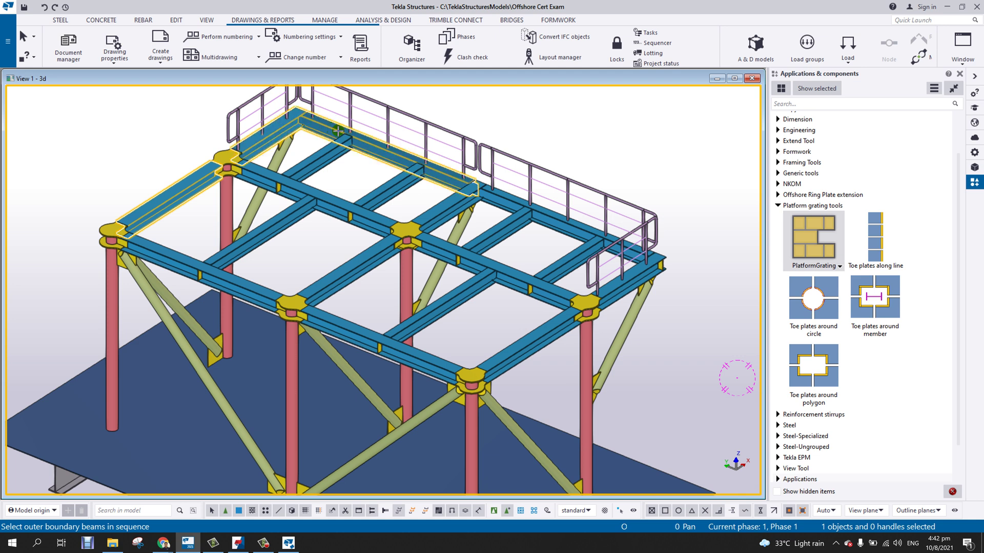
{"action": "left_click", "coordinate": [514, 199]}
{"action": "left_click", "coordinate": [621, 286]}
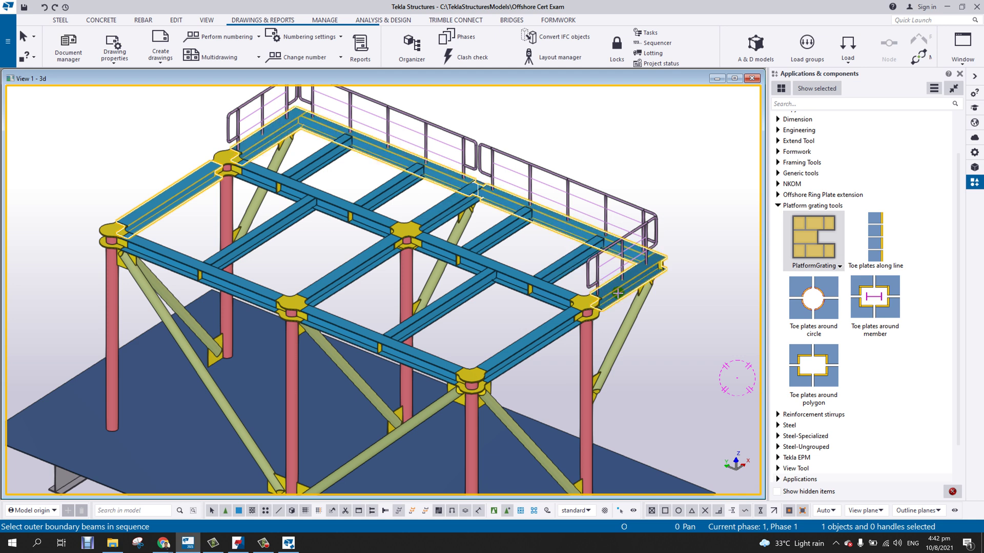
{"action": "left_click", "coordinate": [520, 353]}
{"action": "left_click", "coordinate": [382, 343]}
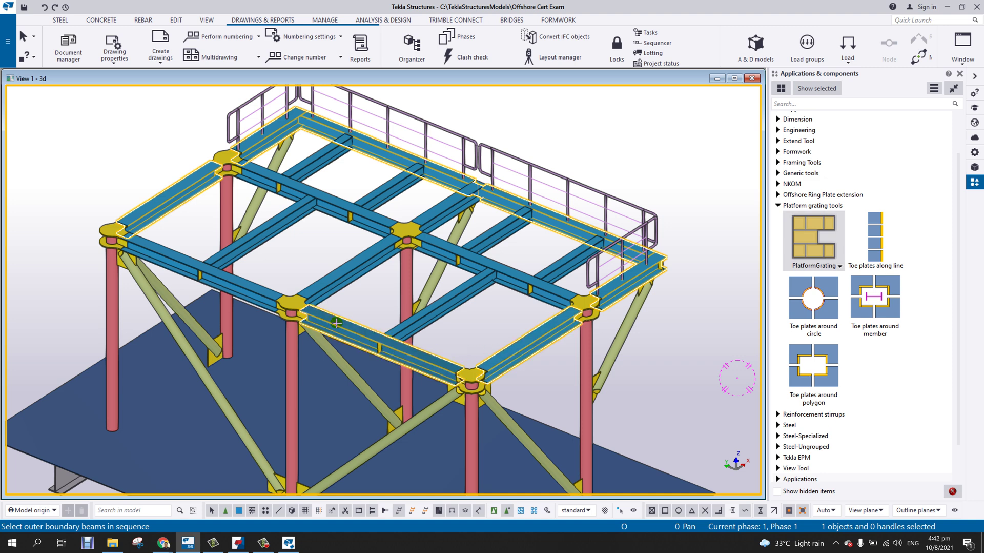
{"action": "left_click", "coordinate": [238, 290]}
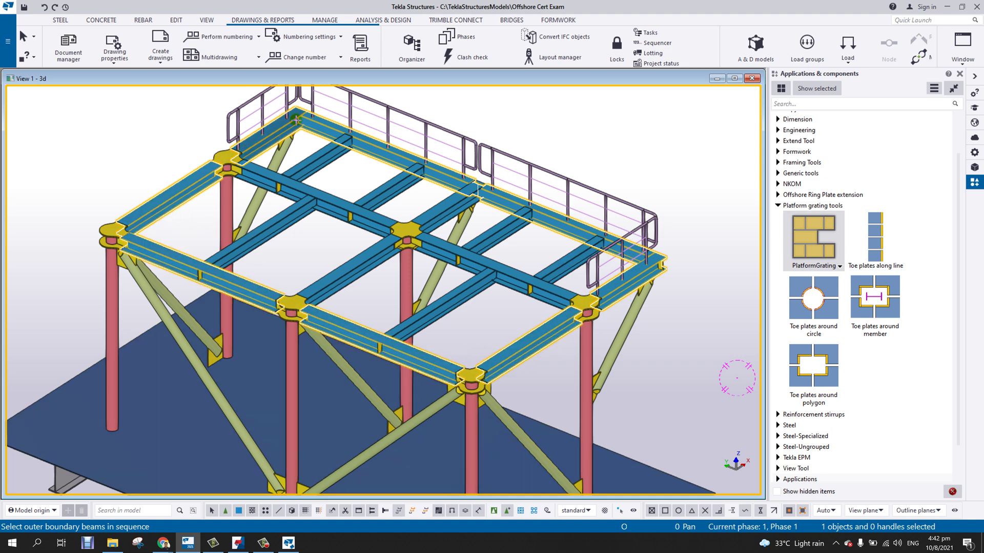
{"action": "middle_click", "coordinate": [511, 341]}
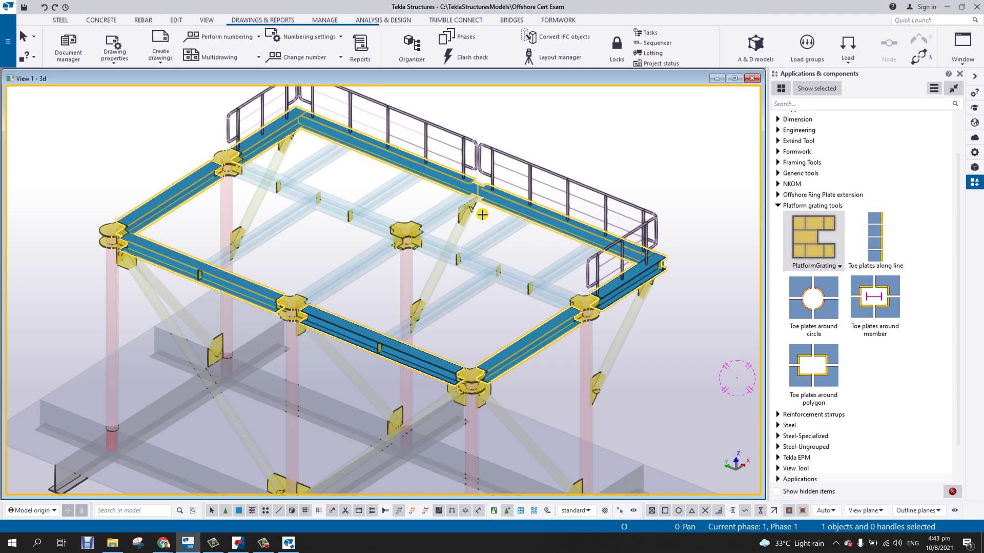
{"action": "key", "text": "ctrl+4"}
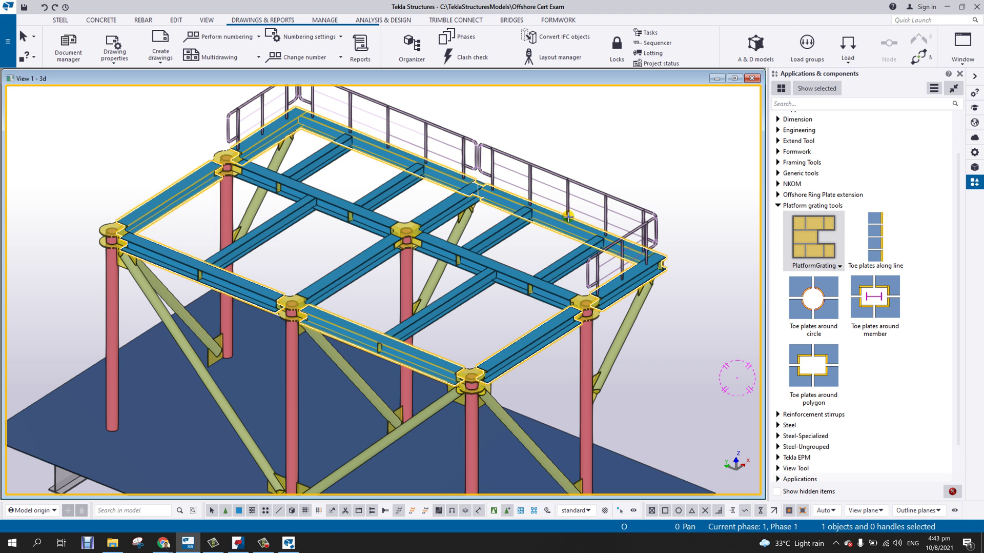
{"action": "middle_click", "coordinate": [573, 141]}
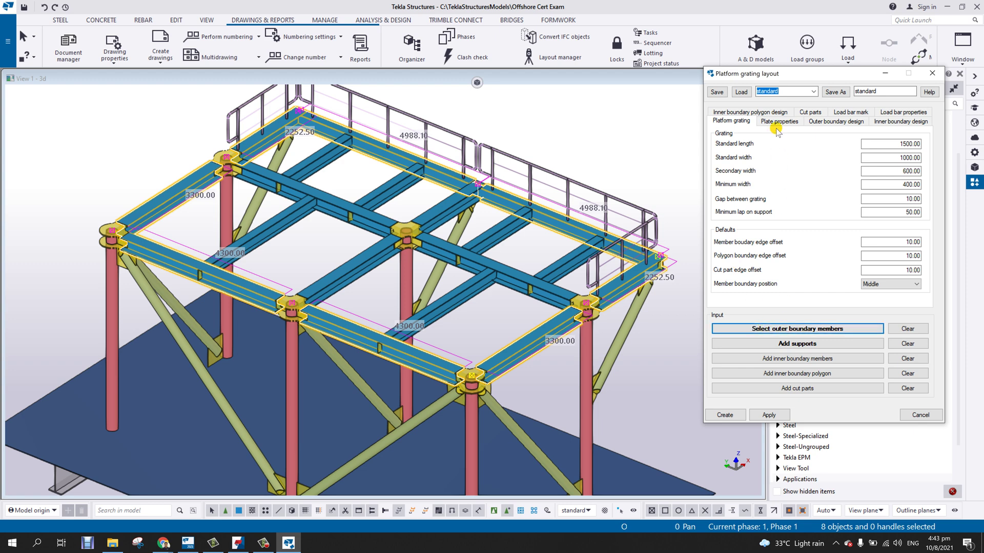
- Examine the profile, position and offset assigned to each outer boundary member, and return to the main grating settings
{"action": "left_click", "coordinate": [841, 124]}
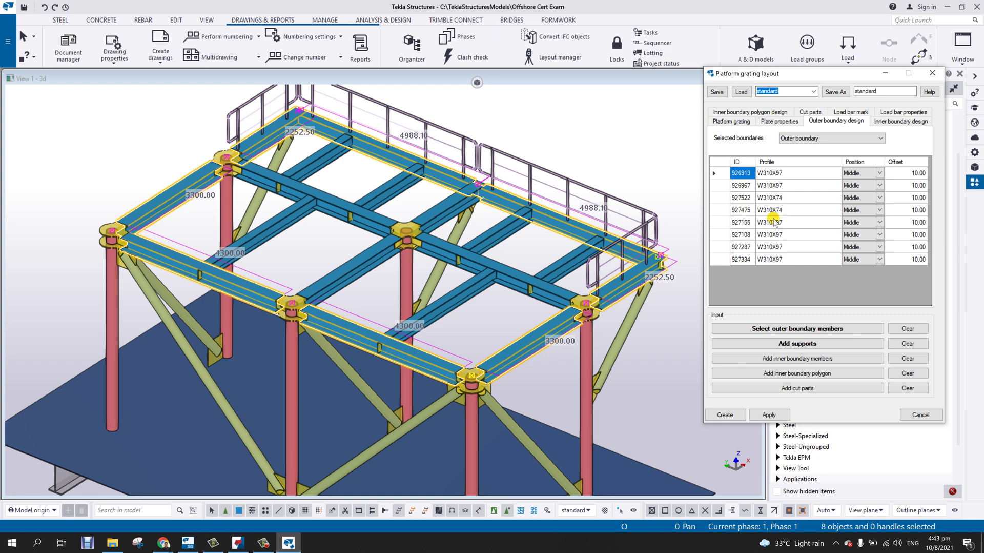
{"action": "left_click", "coordinate": [728, 122]}
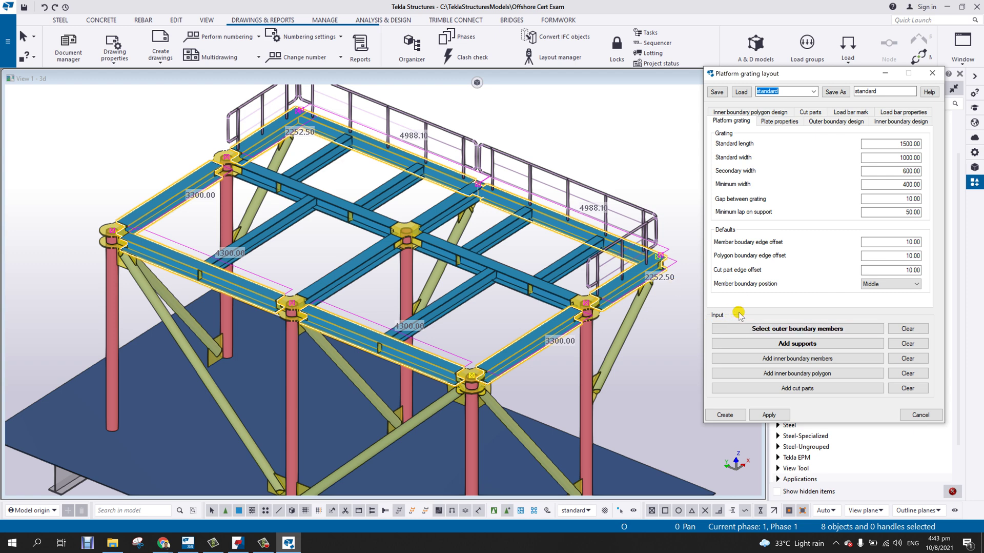
{"action": "left_click", "coordinate": [804, 344]}
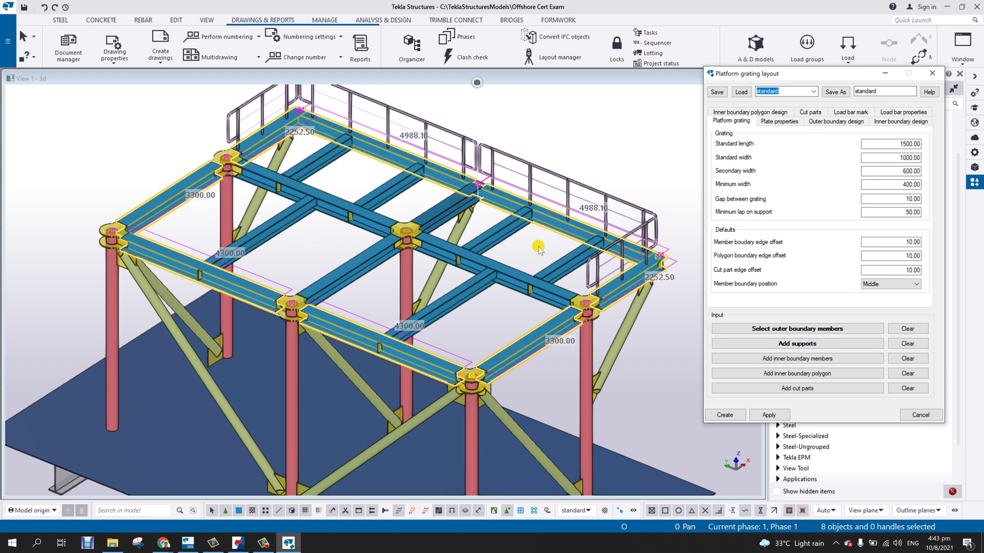
{"action": "left_click", "coordinate": [487, 264]}
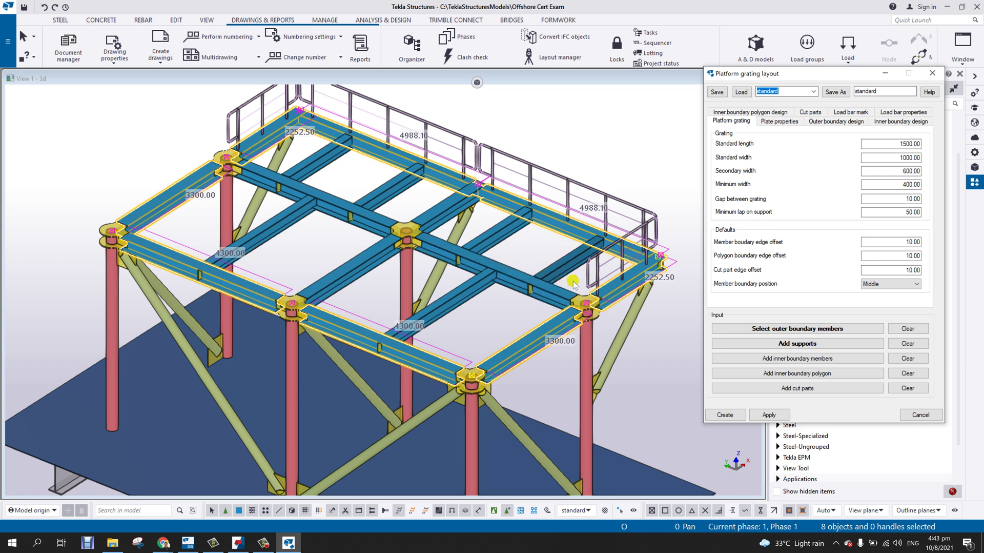
- Add the ten inner beams, including both halves of the long middle girder, as grating supports
{"action": "left_click", "coordinate": [798, 343]}
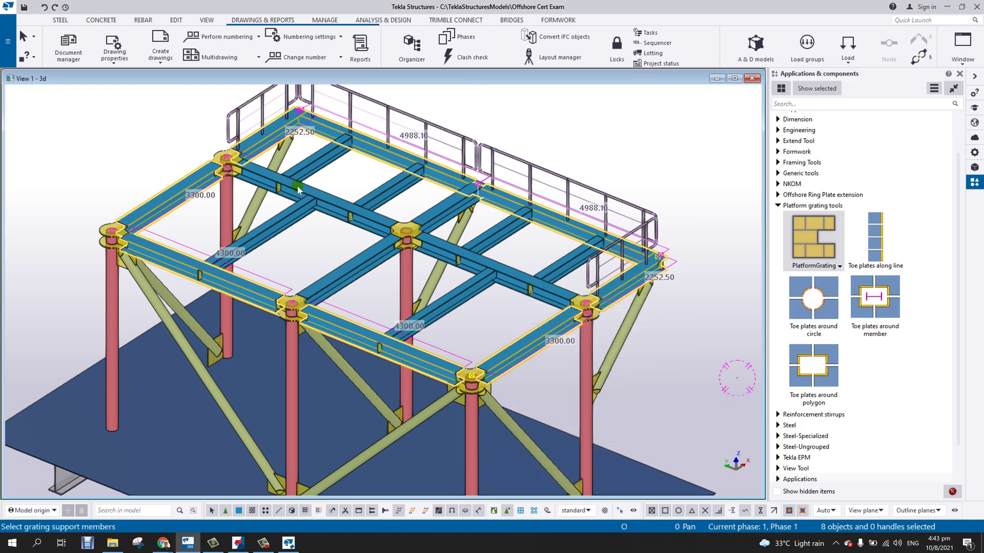
{"action": "left_click", "coordinate": [313, 161]}
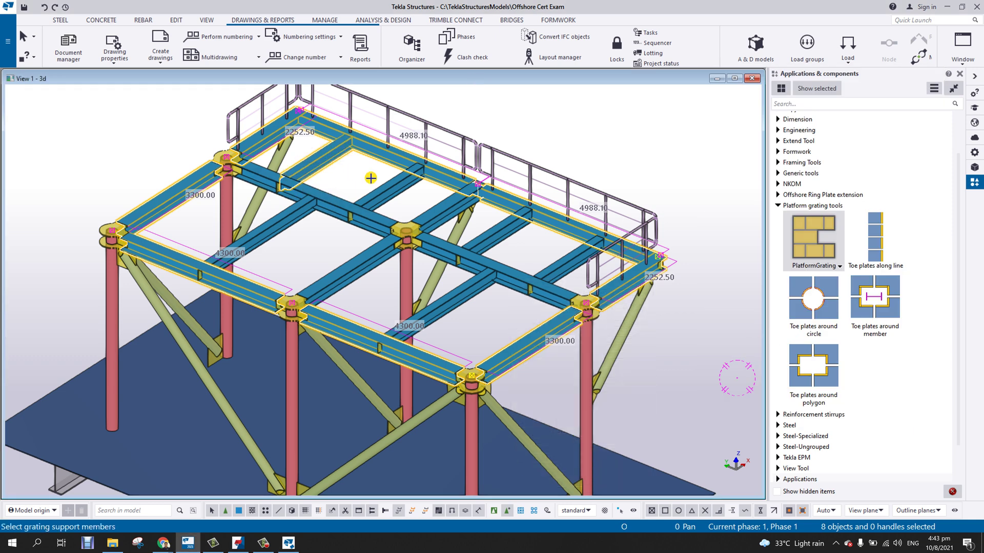
{"action": "left_click", "coordinate": [385, 187]}
{"action": "left_click", "coordinate": [453, 212]}
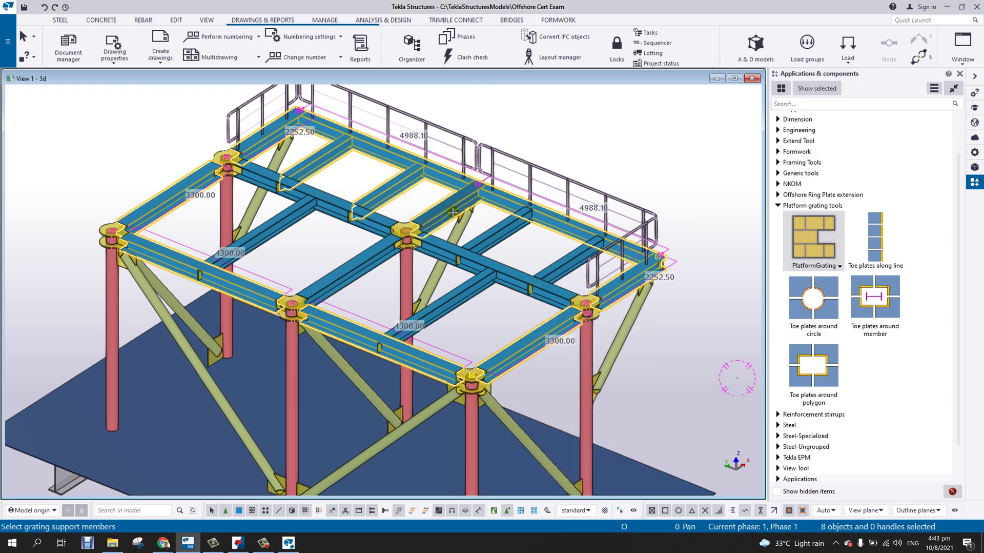
{"action": "left_click", "coordinate": [499, 232]}
{"action": "left_click", "coordinate": [567, 263]}
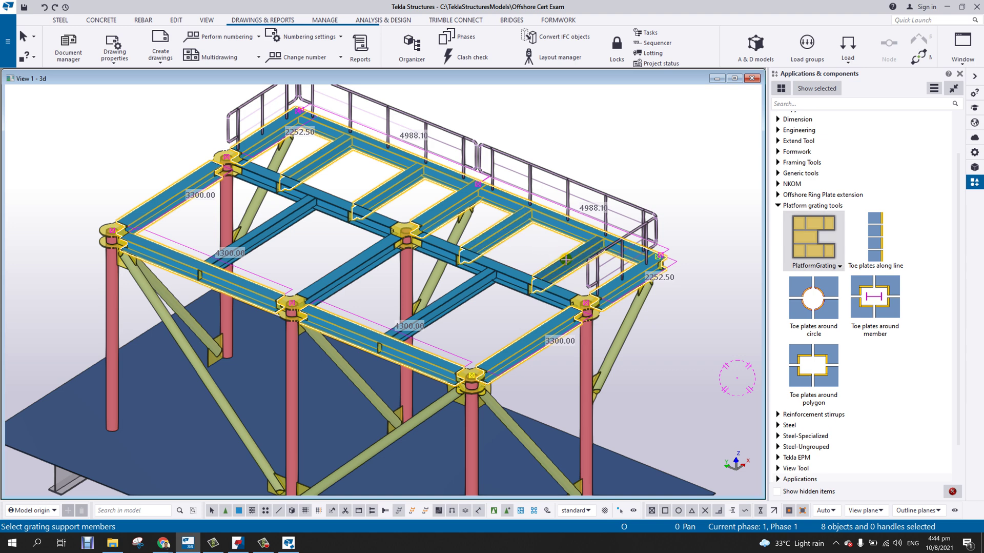
{"action": "left_click", "coordinate": [333, 197]}
{"action": "left_click", "coordinate": [445, 246]}
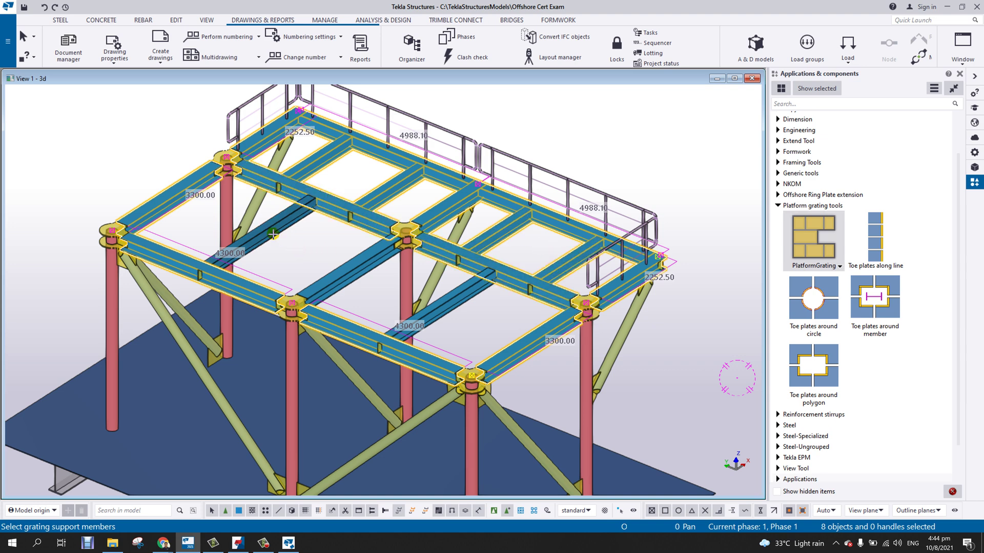
{"action": "left_click", "coordinate": [349, 256]}
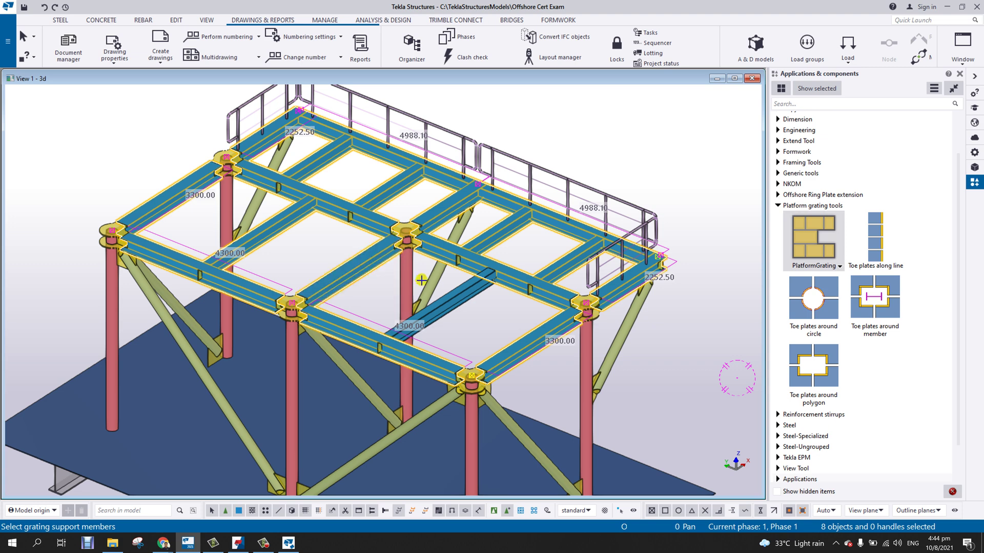
{"action": "left_click", "coordinate": [444, 296]}
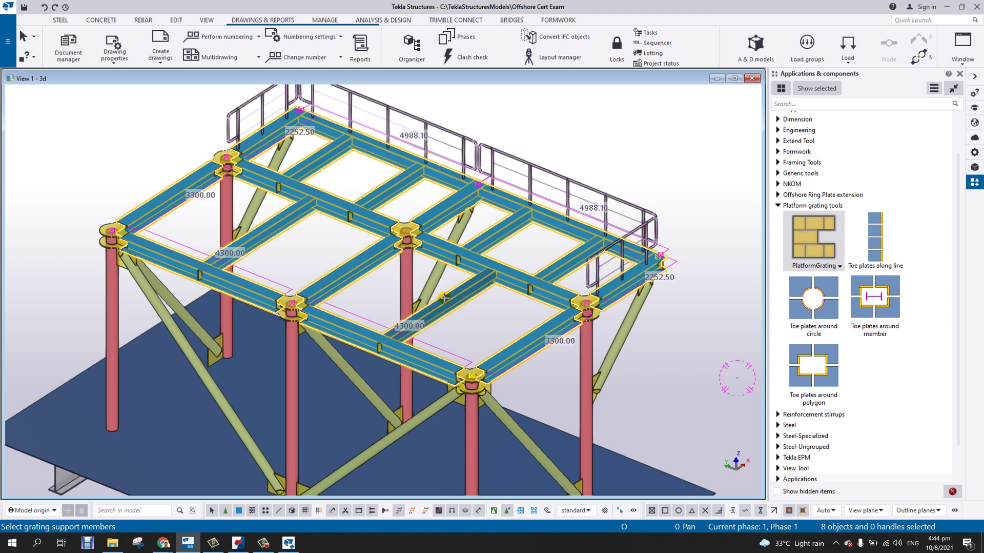
{"action": "middle_click", "coordinate": [506, 312]}
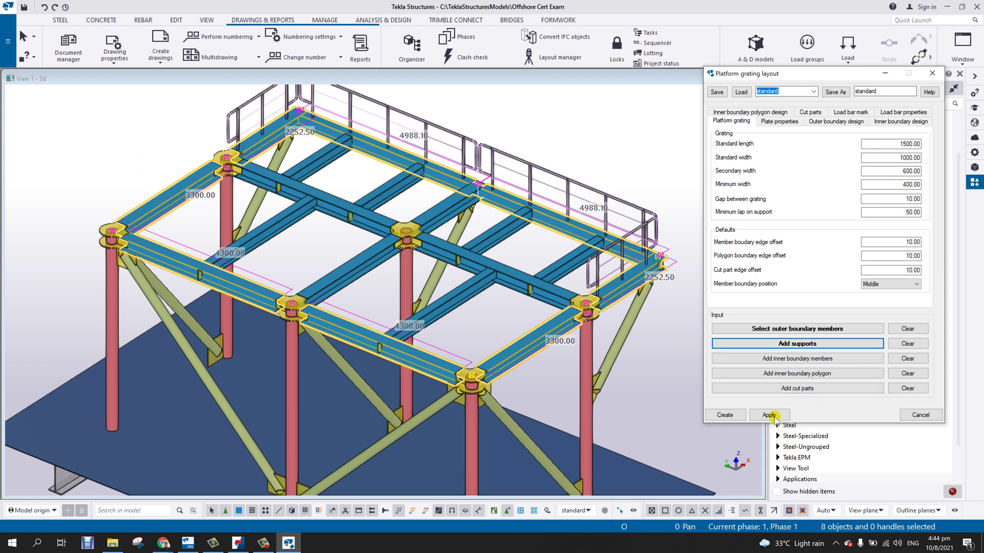
- Create the platform grating from the selected perimeter boundary and inner support beams, and inspect its panel layout
{"action": "left_click", "coordinate": [723, 415]}
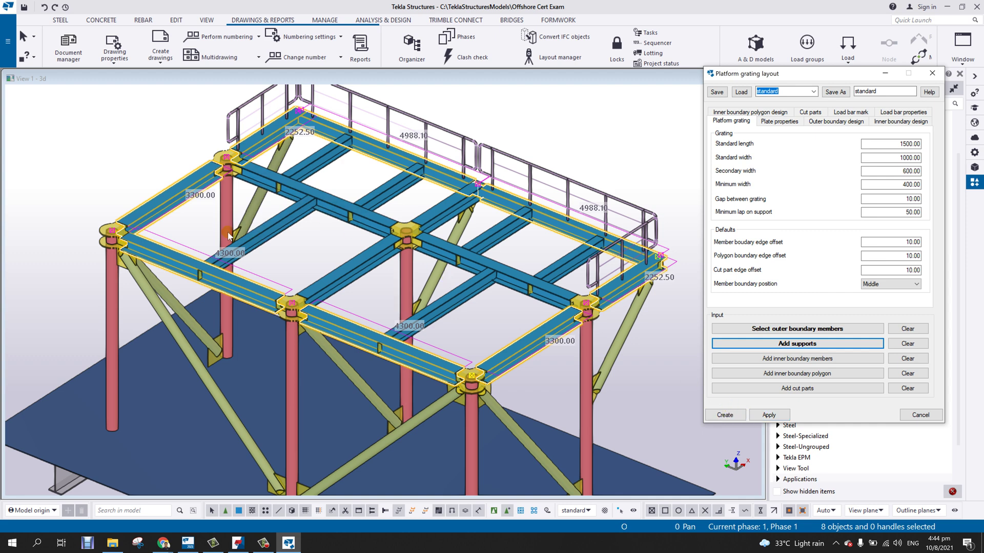
{"action": "left_click", "coordinate": [725, 415]}
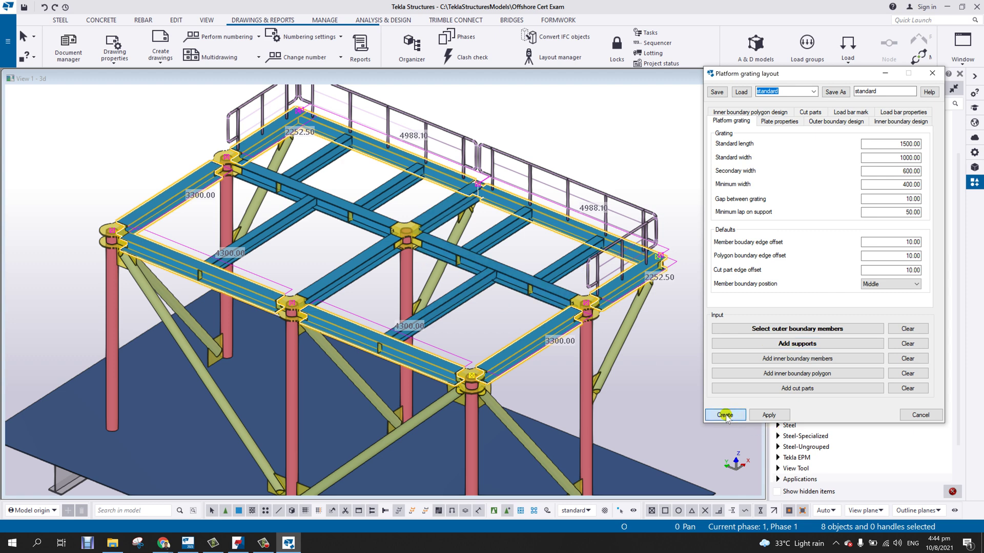
{"action": "left_click", "coordinate": [558, 308]}
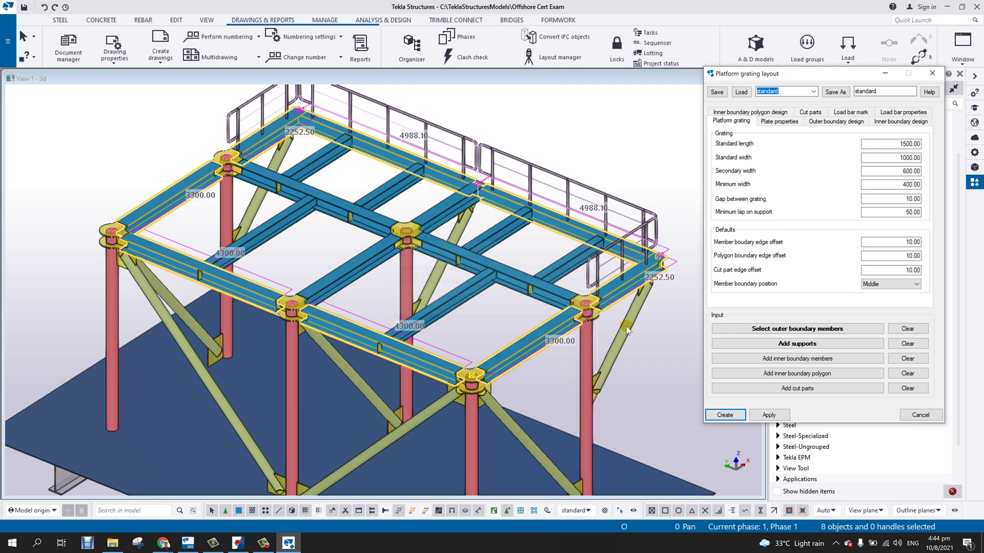
{"action": "left_click", "coordinate": [734, 418]}
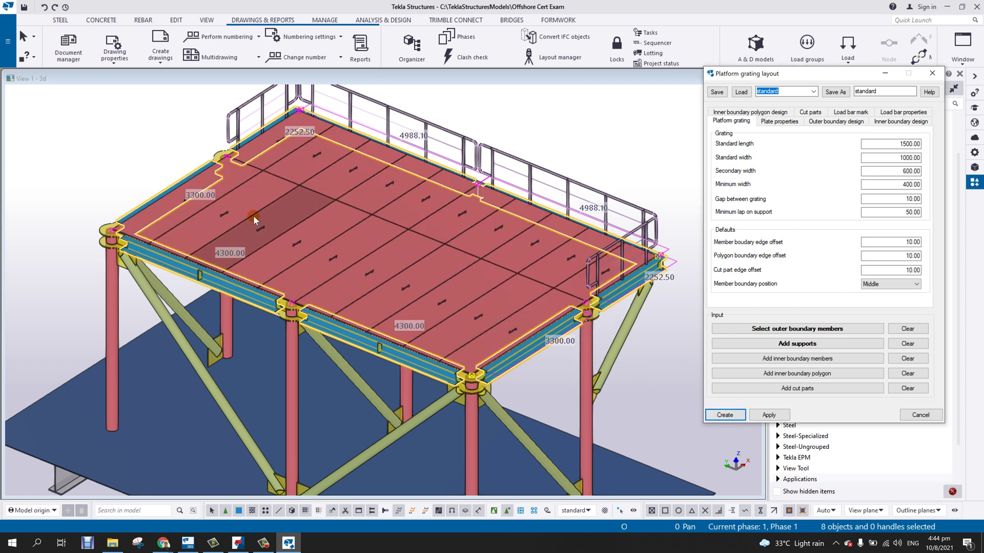
{"action": "scroll", "coordinate": [255, 203], "scroll_direction": "up", "scroll_amount": 2}
{"action": "scroll", "coordinate": [304, 230], "scroll_direction": "down", "scroll_amount": 2}
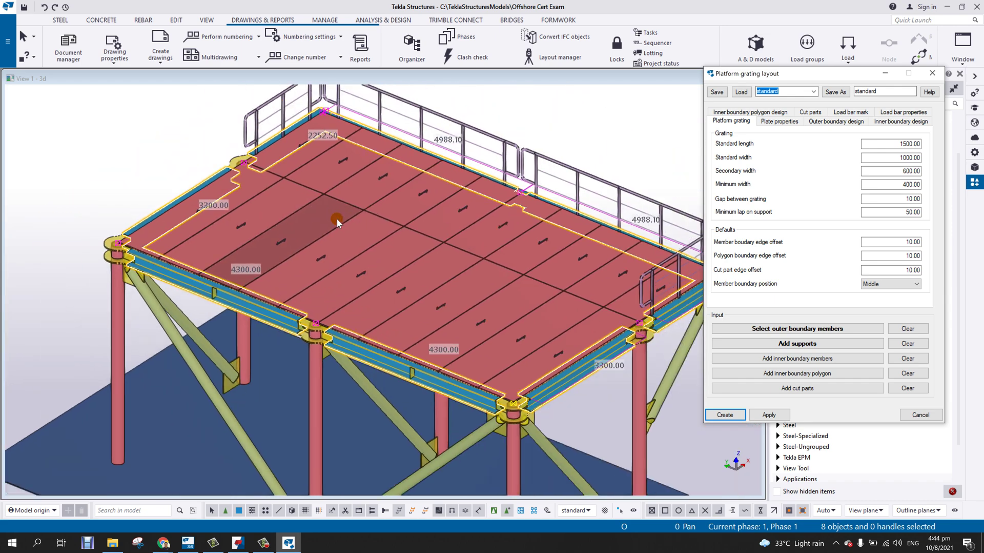
{"action": "middle_click_drag", "start_coordinate": [442, 217], "coordinate": [413, 307], "text": "ctrl"}
{"action": "scroll", "coordinate": [413, 307], "scroll_direction": "up", "scroll_amount": 3}
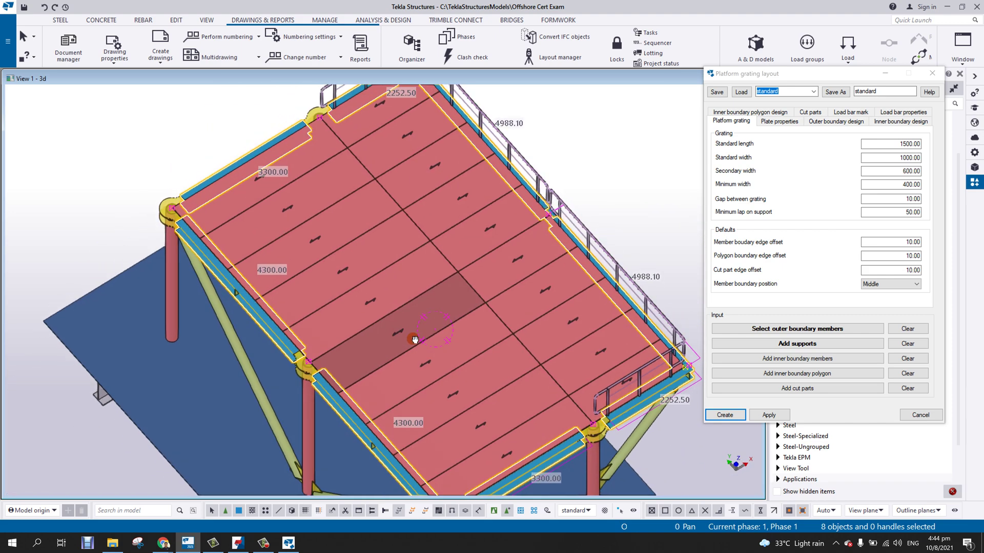
{"action": "scroll", "coordinate": [450, 321], "scroll_direction": "down", "scroll_amount": 2}
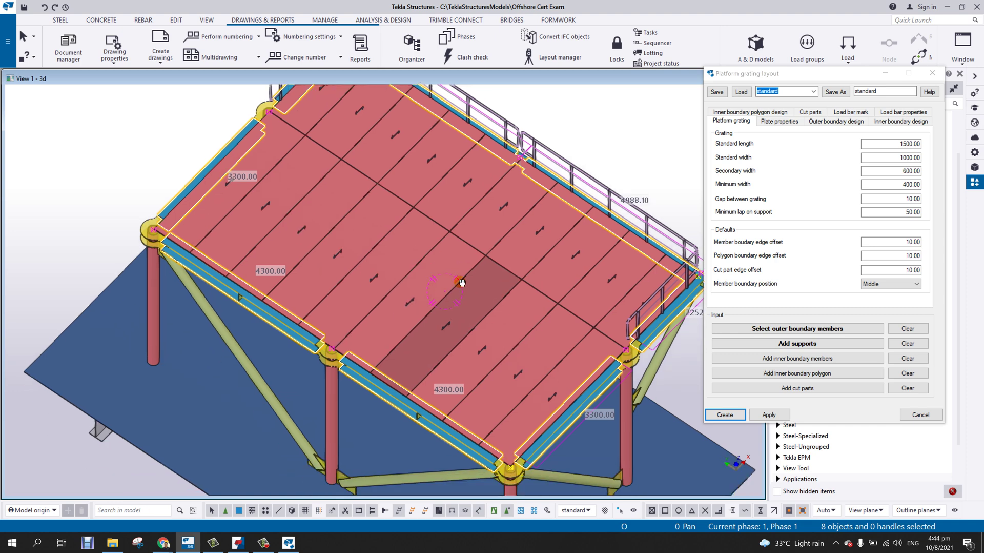
{"action": "middle_click_drag", "start_coordinate": [467, 285], "coordinate": [443, 276]}
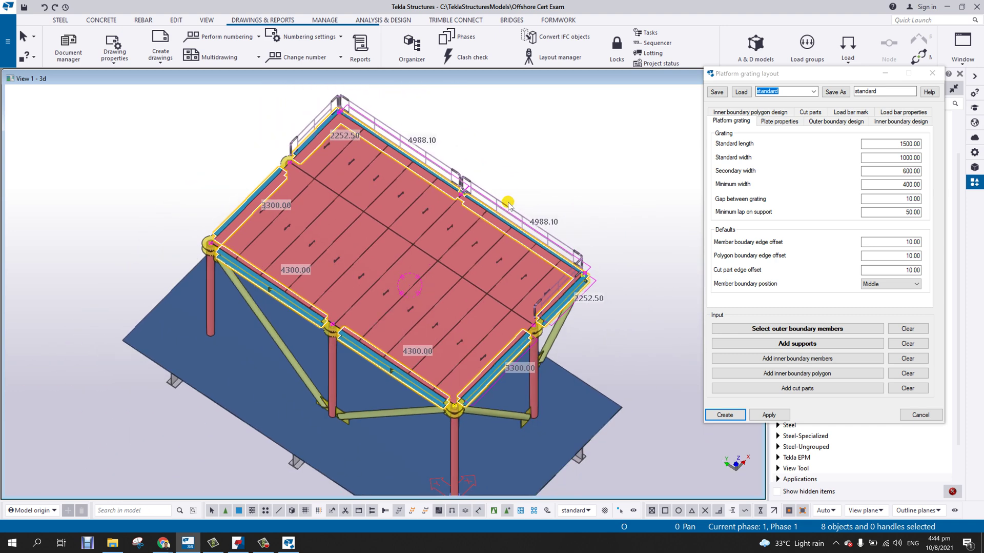
- Undo the grating creation and clear the selected outer boundary members and supports
{"action": "key", "text": "ctrl+z"}
{"action": "middle_click_drag", "start_coordinate": [426, 256], "coordinate": [413, 212]}
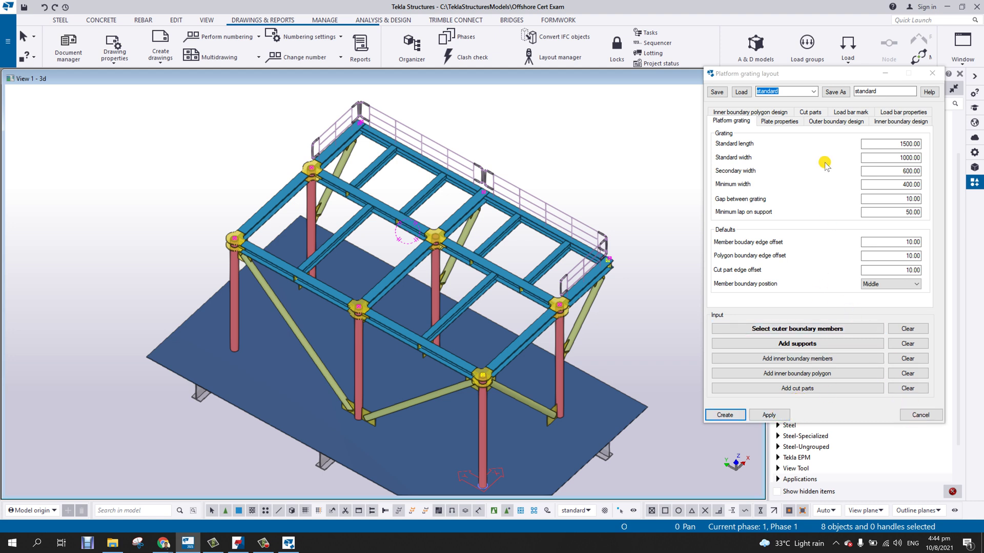
{"action": "left_click", "coordinate": [907, 328]}
{"action": "left_click", "coordinate": [903, 342]}
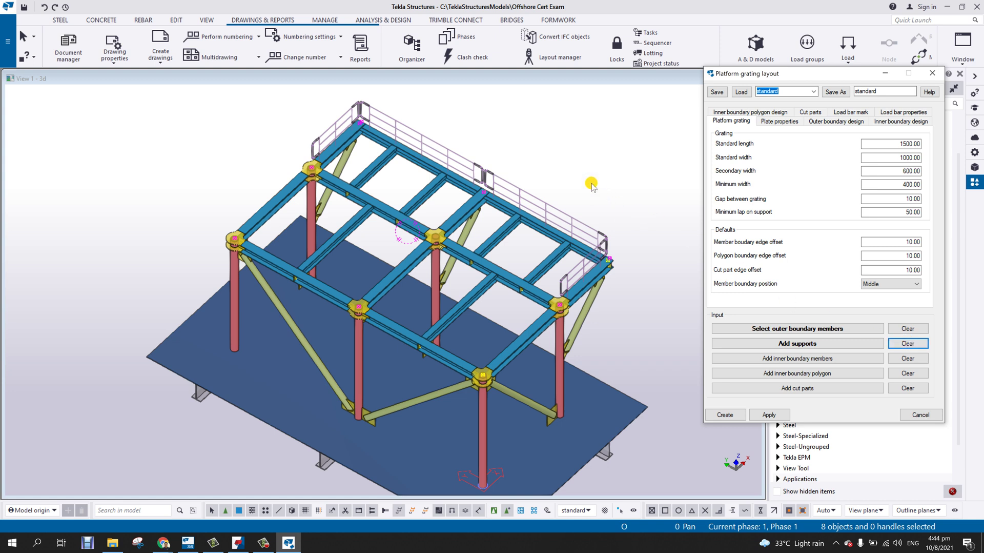
- Redefine the outer boundary with the eight perimeter beams in sequence, starting from a long-side beam opposite the handrail
{"action": "middle_click_drag", "start_coordinate": [585, 298], "coordinate": [517, 294]}
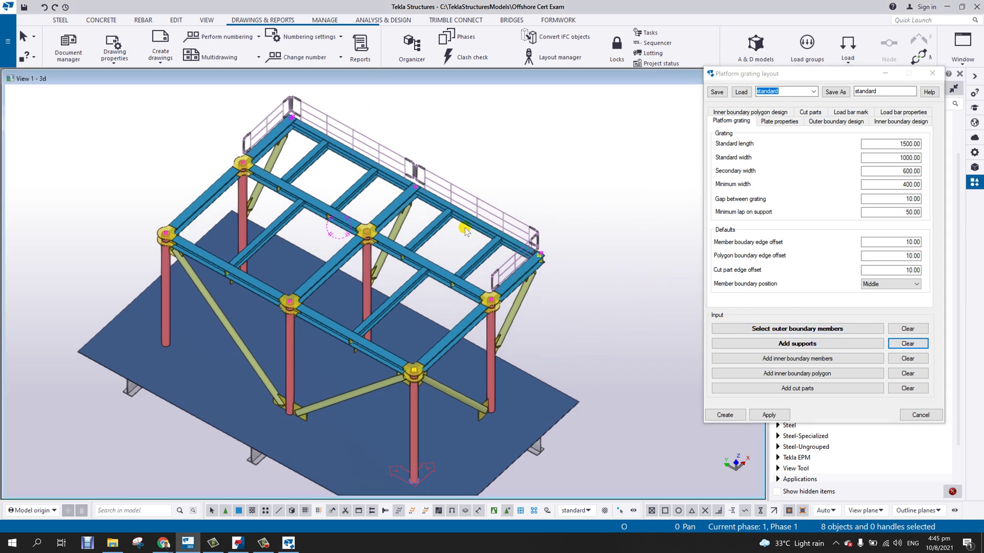
{"action": "left_click", "coordinate": [775, 330]}
{"action": "scroll", "coordinate": [211, 190], "scroll_direction": "up", "scroll_amount": 2}
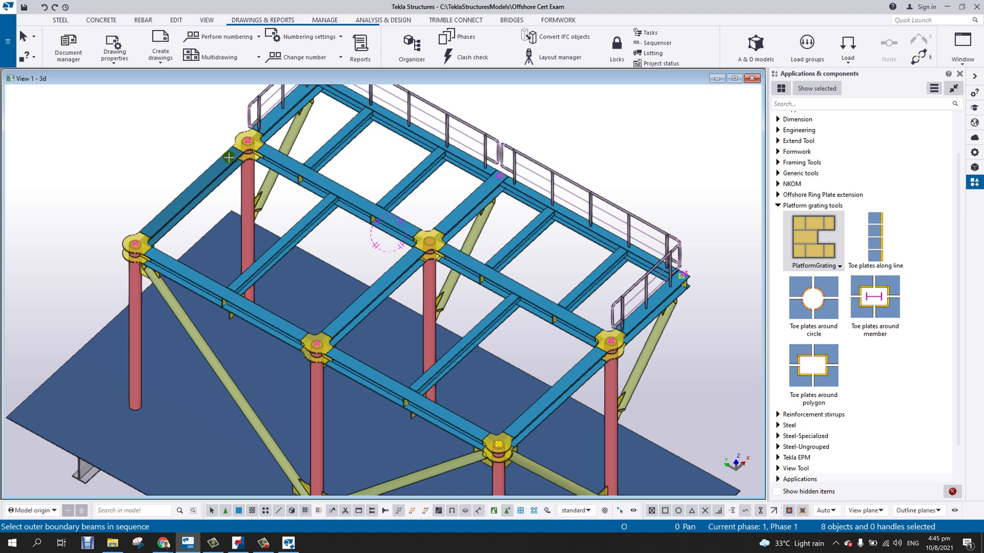
{"action": "left_click", "coordinate": [197, 280]}
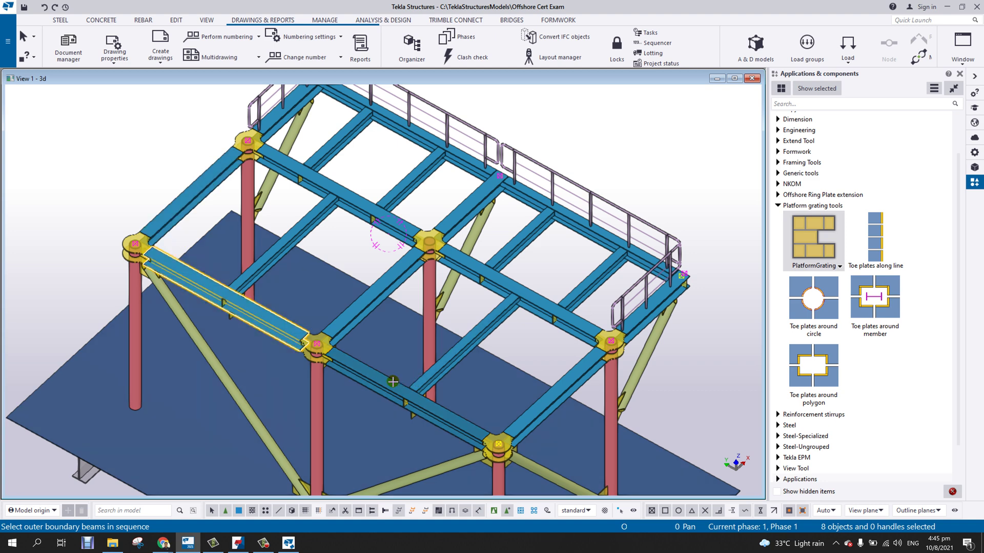
{"action": "left_click", "coordinate": [388, 382]}
{"action": "left_click", "coordinate": [552, 394]}
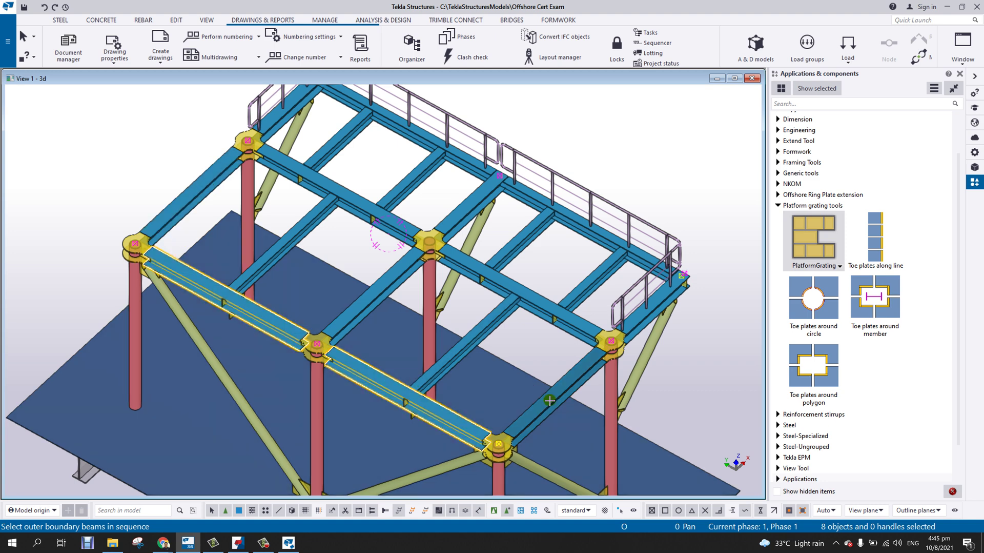
{"action": "left_click", "coordinate": [643, 312]}
{"action": "left_click", "coordinate": [577, 230]}
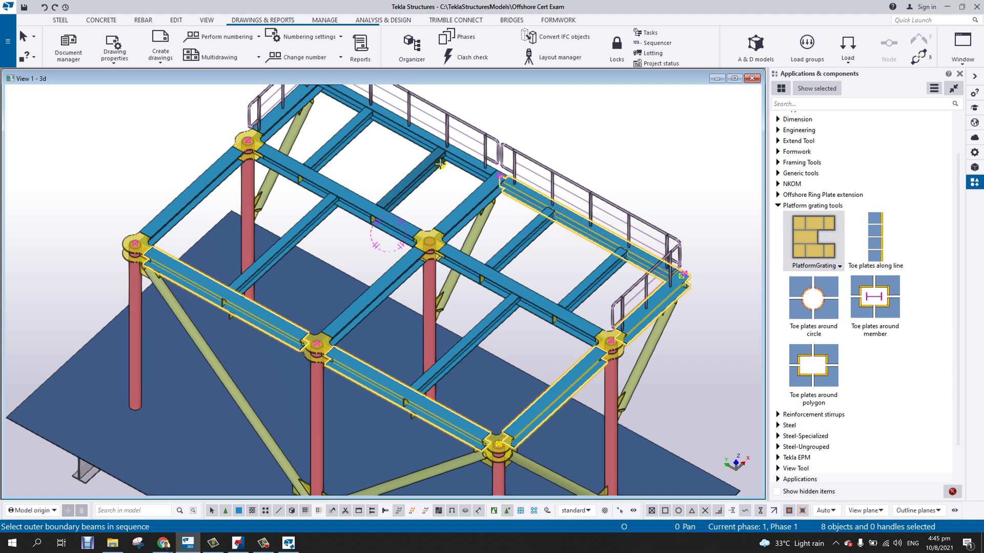
{"action": "left_click", "coordinate": [460, 163]}
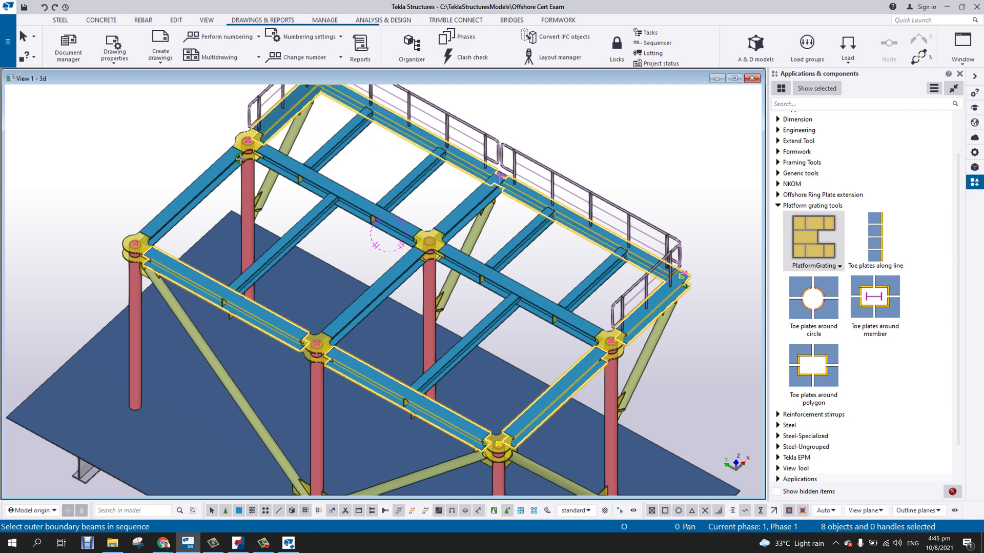
{"action": "left_click", "coordinate": [191, 196]}
{"action": "middle_click", "coordinate": [341, 266]}
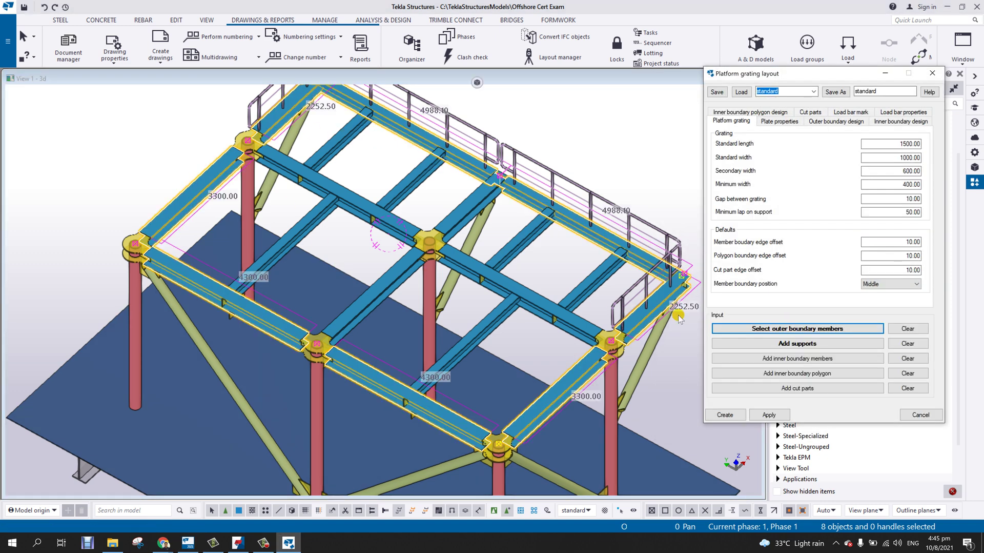
- Reselect all ten inner beams of the platform, cross beams and middle girder, as the grating supports
{"action": "left_click", "coordinate": [783, 344]}
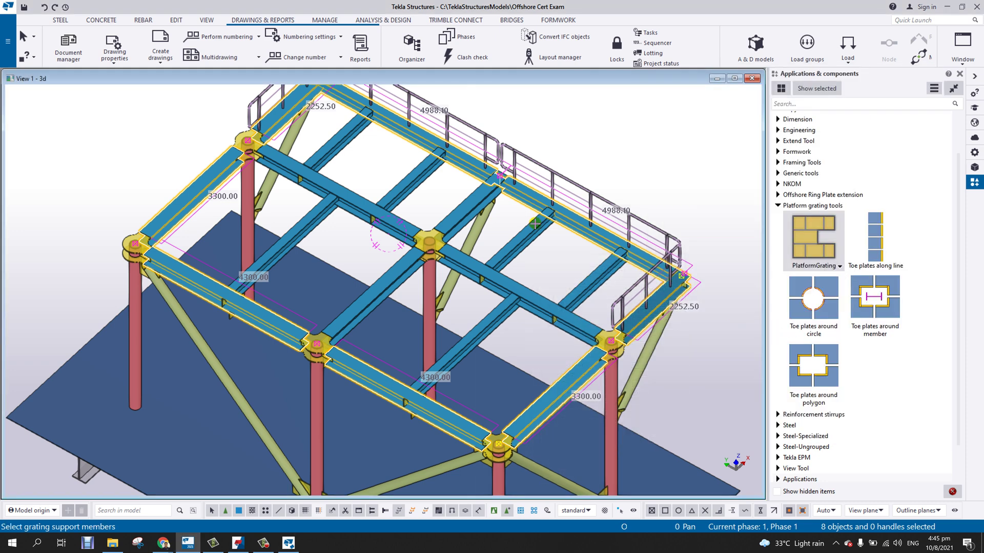
{"action": "left_click", "coordinate": [343, 143]}
{"action": "left_click", "coordinate": [409, 183]}
{"action": "left_click", "coordinate": [469, 206]}
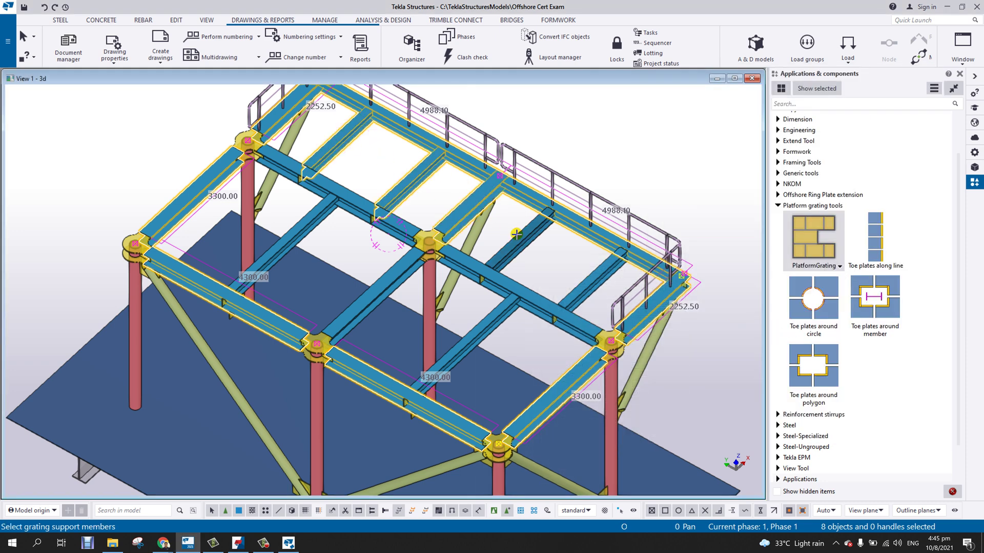
{"action": "left_click", "coordinate": [518, 241]}
{"action": "left_click", "coordinate": [587, 273]}
{"action": "left_click", "coordinate": [359, 206]}
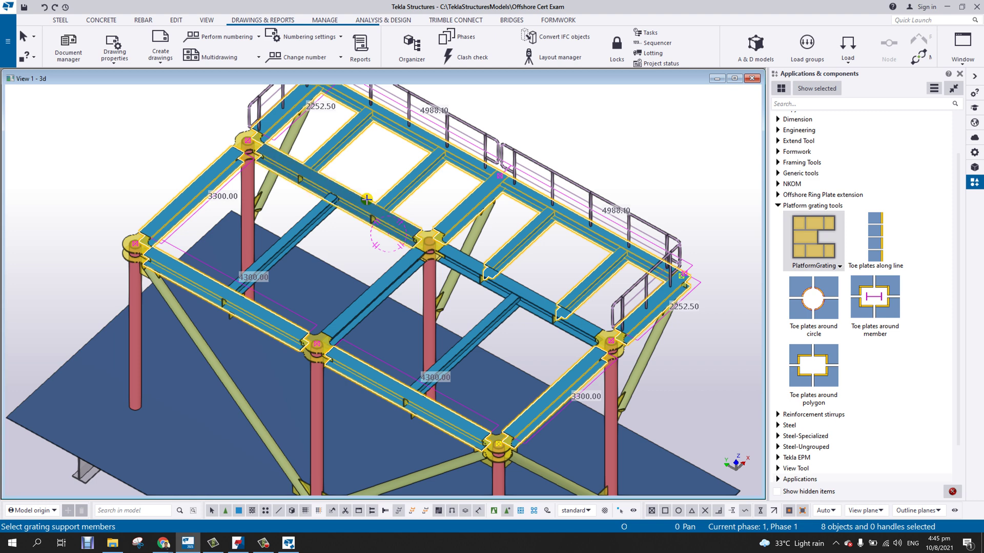
{"action": "left_click", "coordinate": [524, 286]}
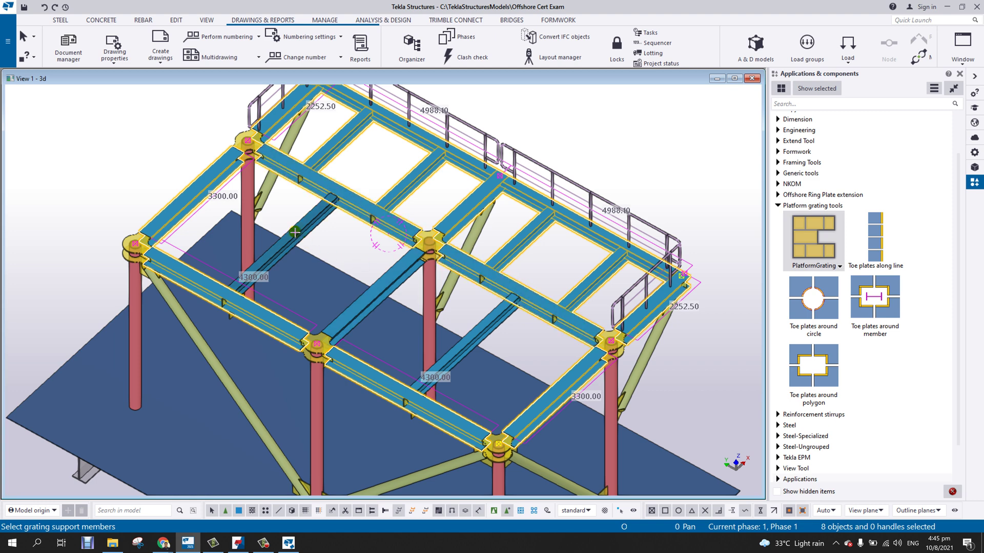
{"action": "left_click", "coordinate": [470, 331]}
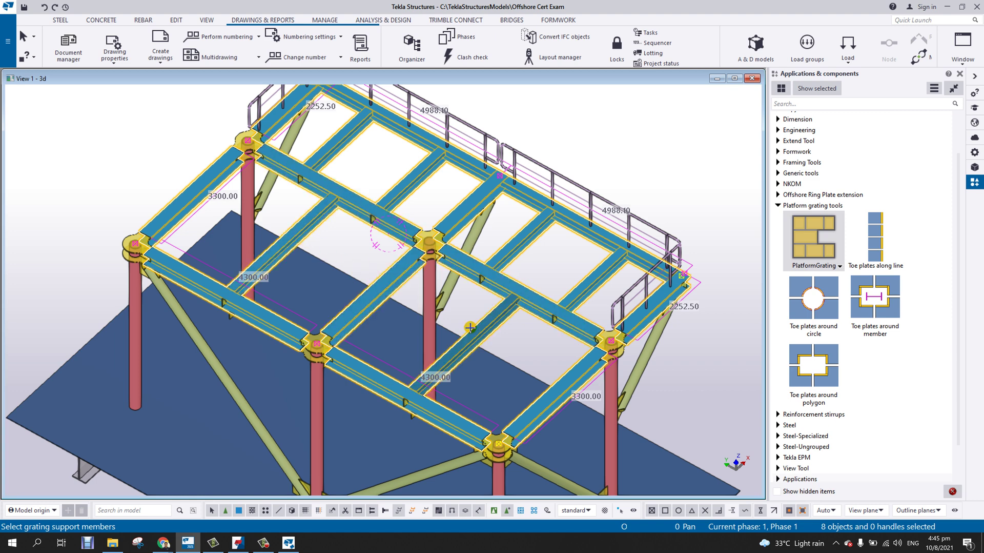
{"action": "middle_click", "coordinate": [485, 268]}
- Create the platform grating again using the boundary sequence that starts on the long side
{"action": "left_click", "coordinate": [725, 414]}
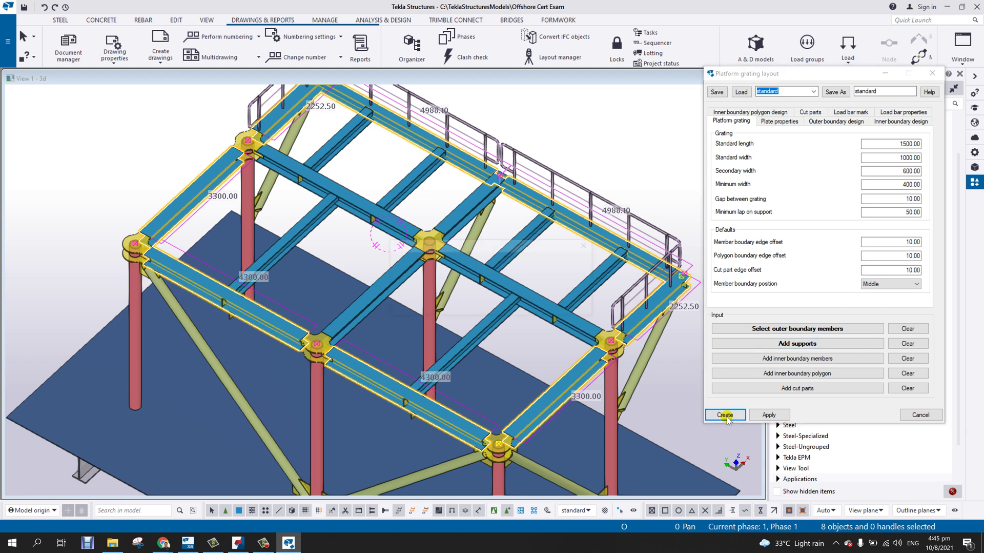
{"action": "left_click", "coordinate": [573, 306]}
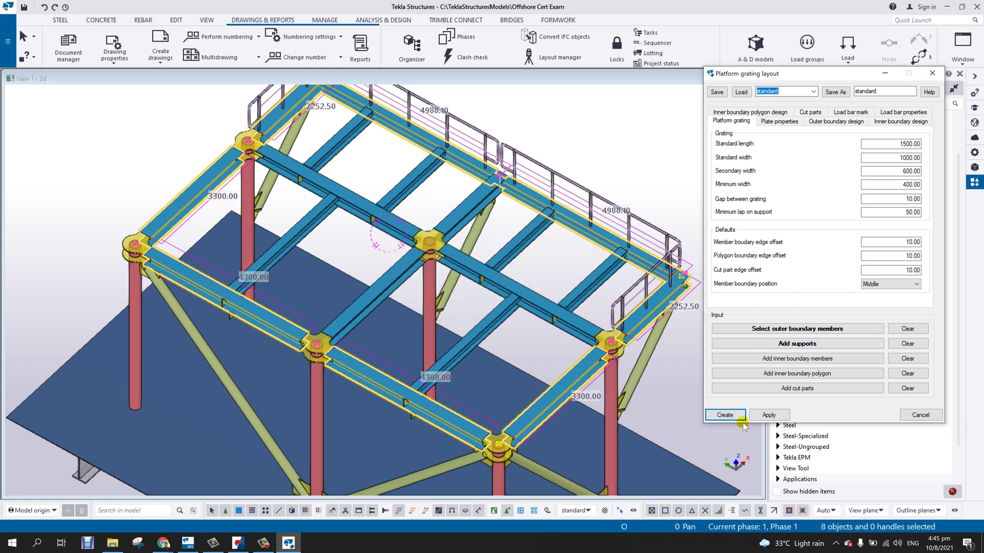
{"action": "left_click", "coordinate": [721, 411]}
{"action": "middle_click_drag", "start_coordinate": [438, 301], "coordinate": [378, 312]}
{"action": "scroll", "coordinate": [378, 312], "scroll_direction": "down", "scroll_amount": 2}
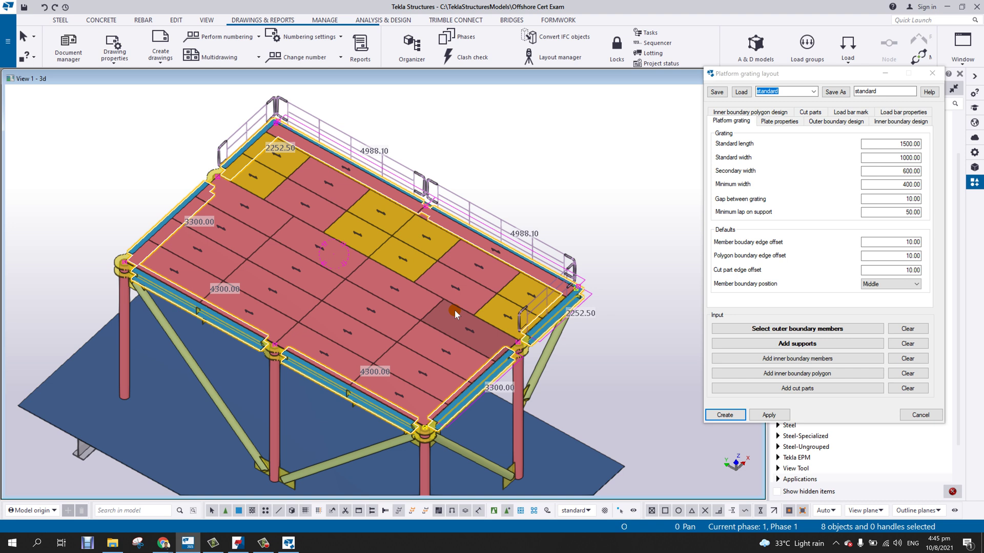
- Clear the outer boundary members and supports from the grating inputs
{"action": "middle_click_drag", "start_coordinate": [494, 171], "coordinate": [592, 175]}
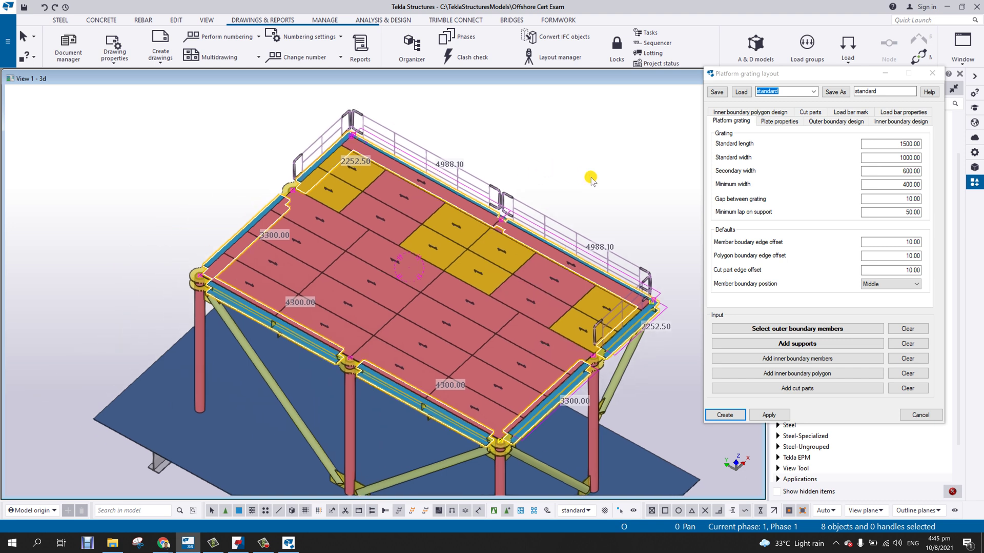
{"action": "left_click", "coordinate": [915, 331]}
{"action": "left_click", "coordinate": [914, 342]}
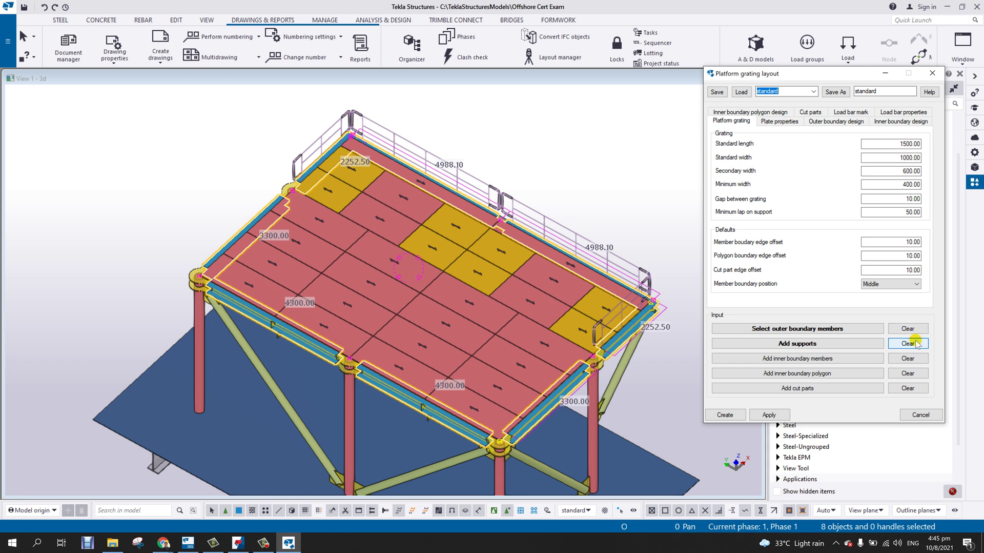
- Redefine the outer boundary with the eight perimeter beams in sequence, starting opposite the handrail and continuing over the adjacent short side to the handrail side
{"action": "middle_click_drag", "start_coordinate": [448, 224], "coordinate": [449, 207]}
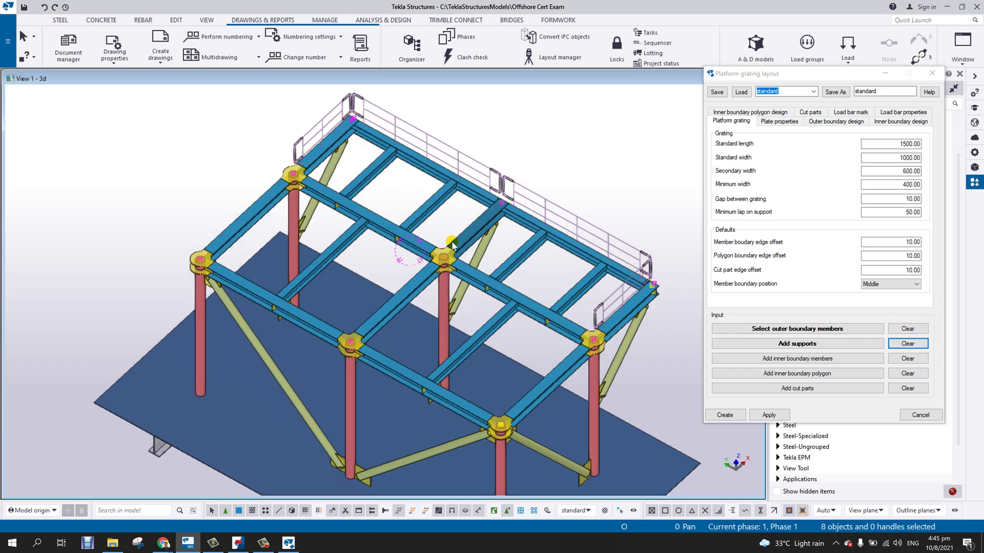
{"action": "middle_click_drag", "start_coordinate": [493, 350], "coordinate": [464, 342]}
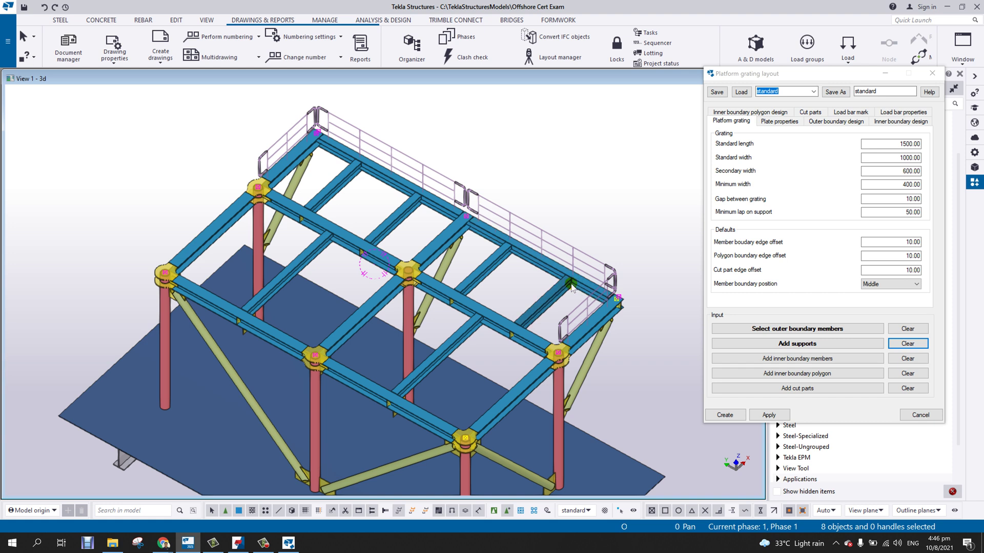
{"action": "left_click", "coordinate": [654, 307]}
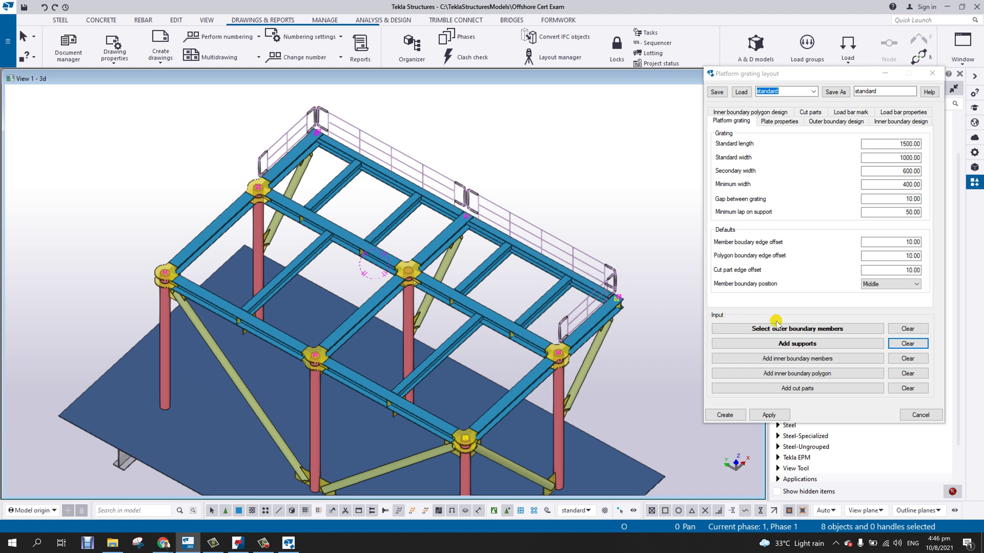
{"action": "left_click", "coordinate": [794, 328]}
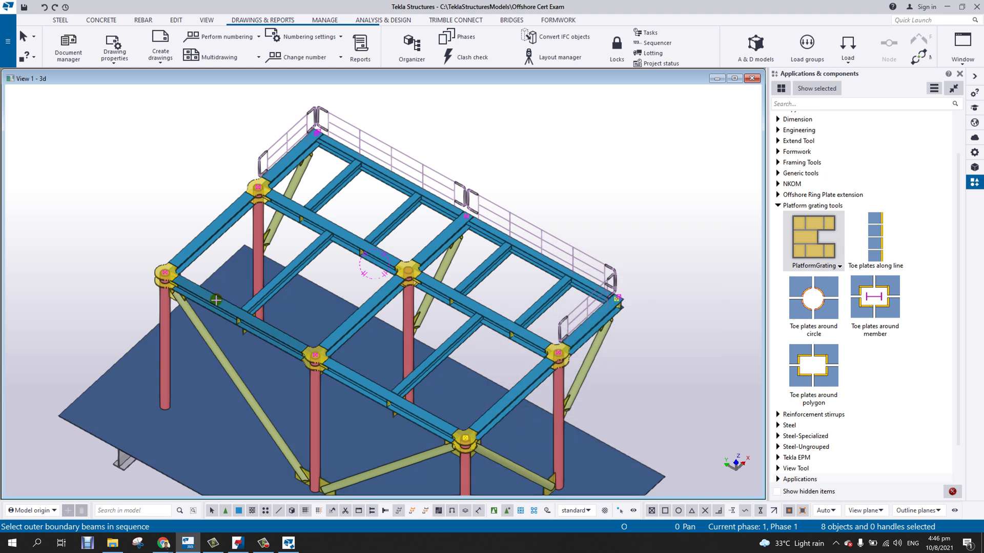
{"action": "left_click", "coordinate": [217, 300]}
{"action": "left_click", "coordinate": [212, 229]}
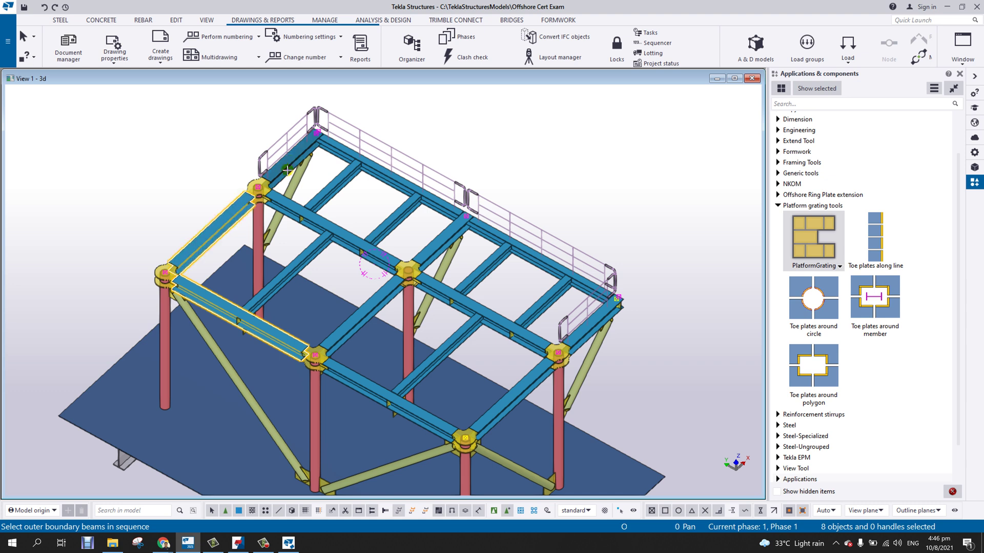
{"action": "left_click", "coordinate": [298, 159]}
{"action": "left_click", "coordinate": [339, 152]}
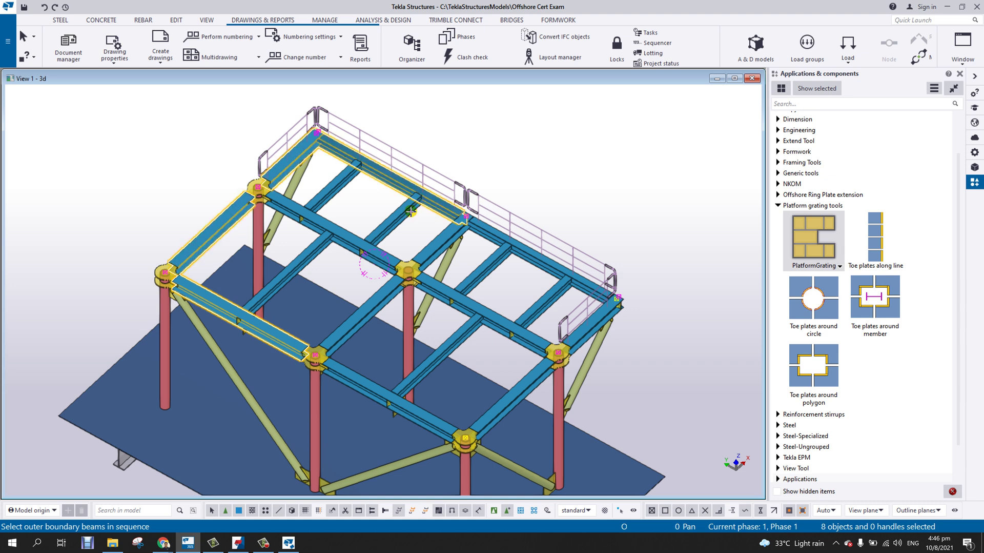
{"action": "left_click", "coordinate": [489, 234]}
{"action": "left_click", "coordinate": [579, 339]}
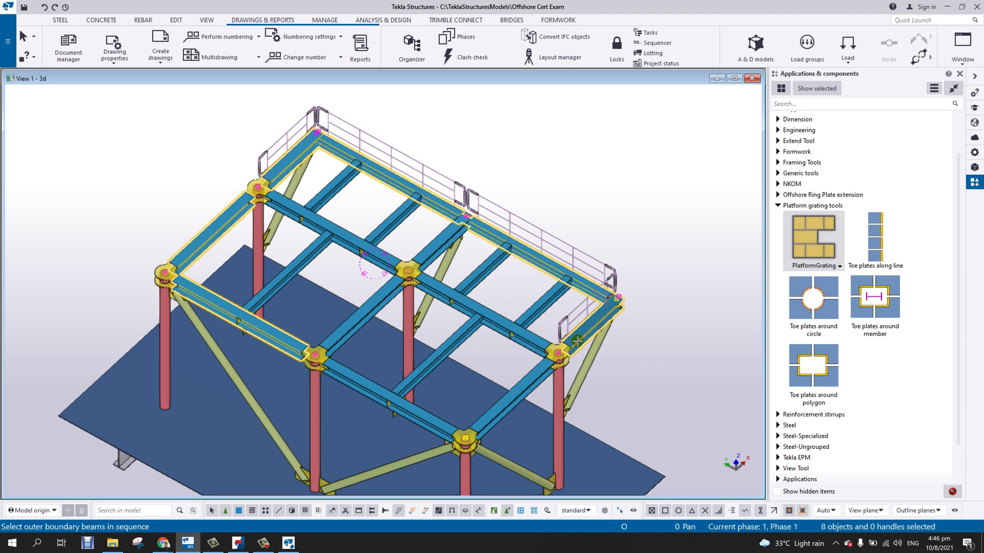
{"action": "left_click", "coordinate": [514, 396]}
{"action": "left_click", "coordinate": [415, 419]}
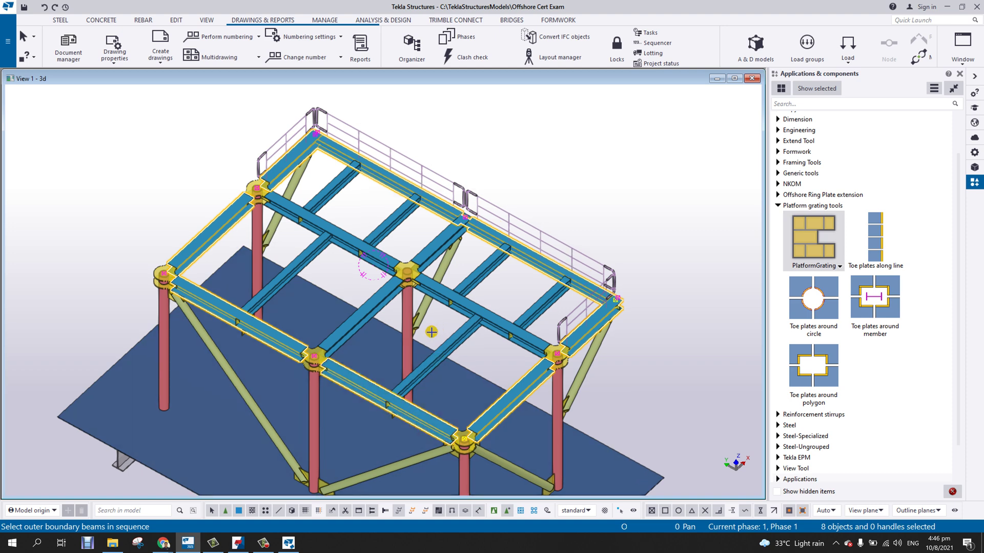
{"action": "middle_click", "coordinate": [437, 333]}
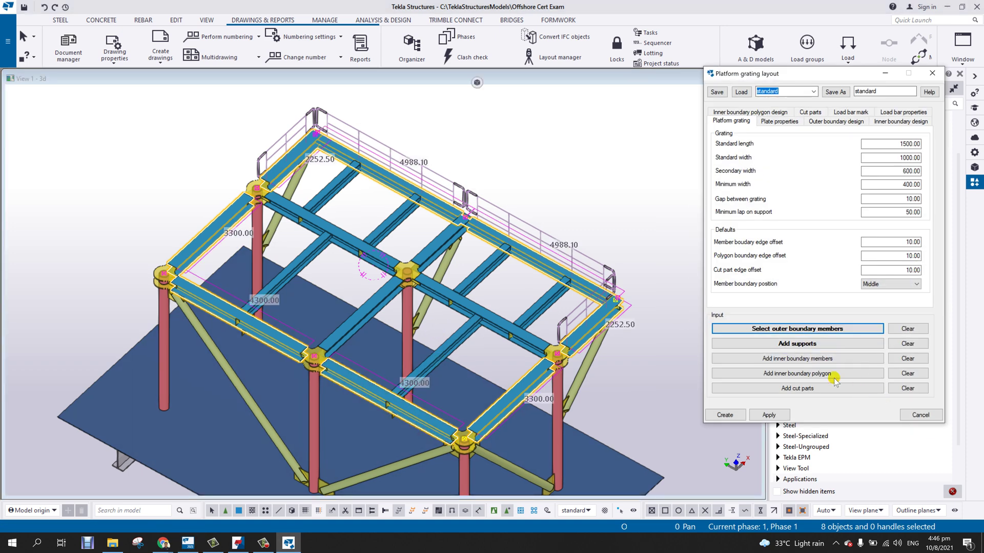
- Add all ten inner beams, the cross beams and both middle girder segments, as grating supports
{"action": "left_click", "coordinate": [825, 347]}
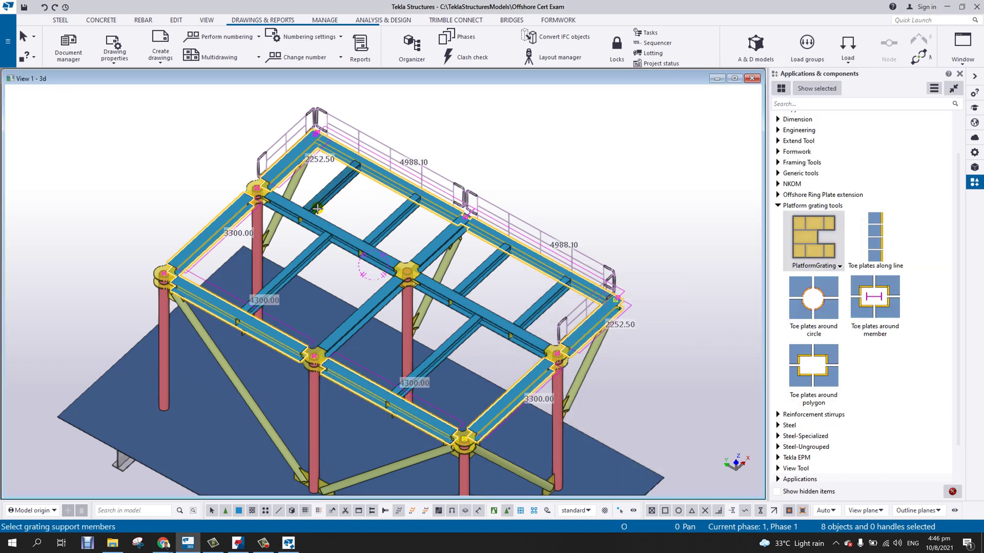
{"action": "left_click", "coordinate": [331, 195]}
{"action": "left_click", "coordinate": [385, 227]}
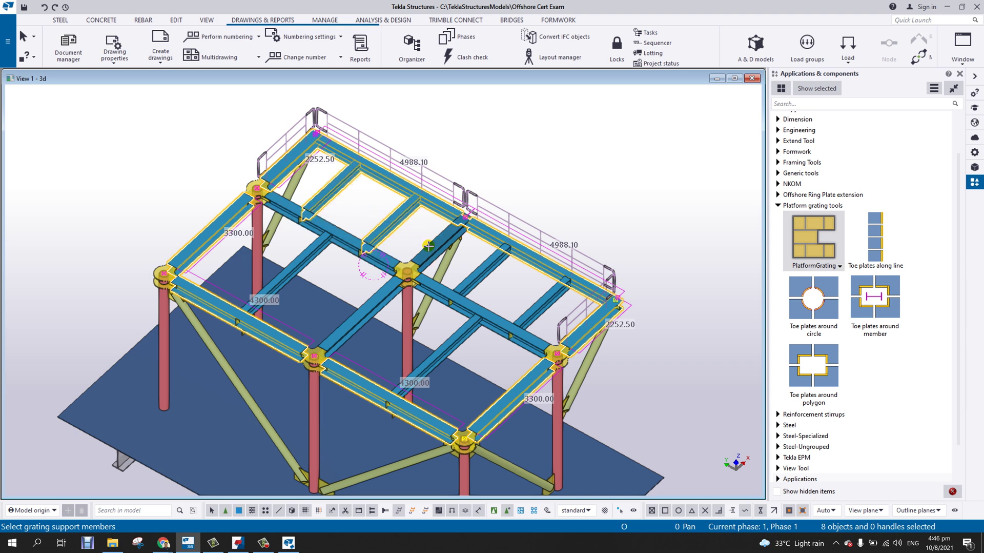
{"action": "left_click", "coordinate": [431, 250]}
{"action": "left_click", "coordinate": [481, 279]}
{"action": "left_click", "coordinate": [538, 306]}
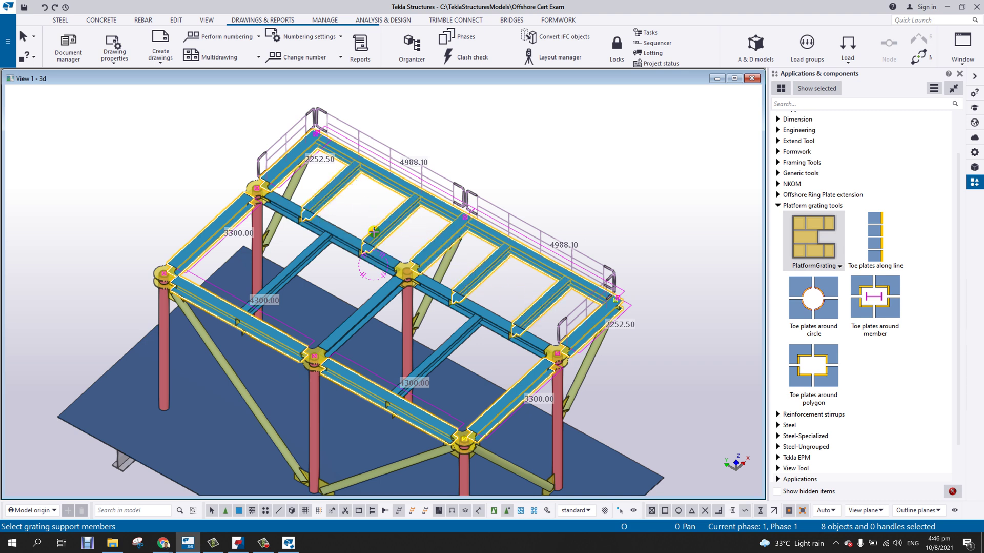
{"action": "left_click", "coordinate": [346, 232]}
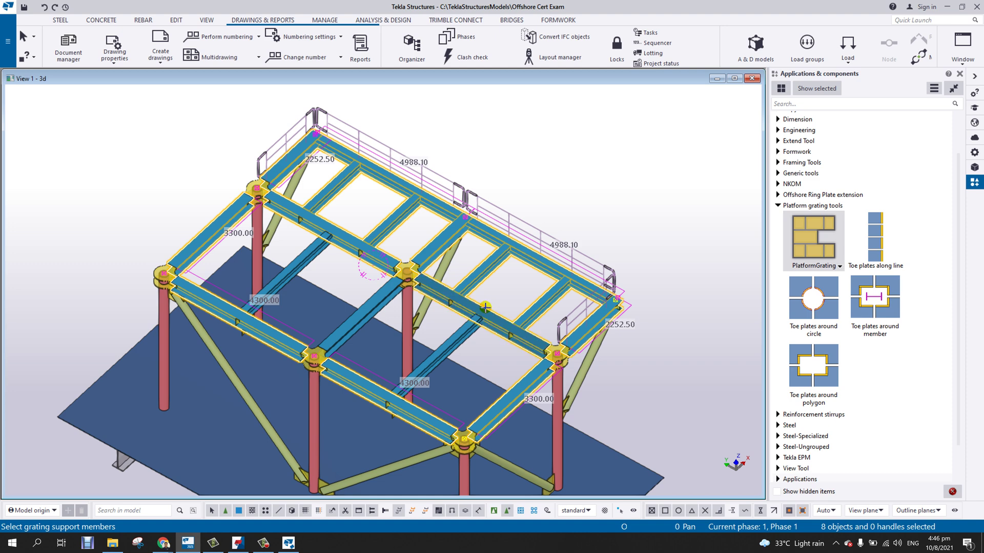
{"action": "left_click", "coordinate": [364, 302]}
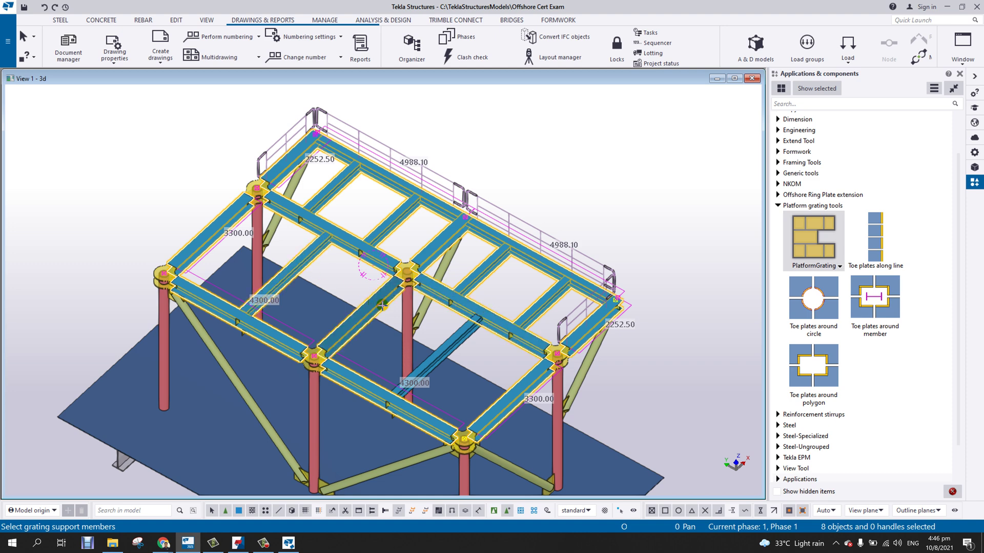
{"action": "left_click", "coordinate": [446, 344]}
{"action": "middle_click", "coordinate": [505, 300]}
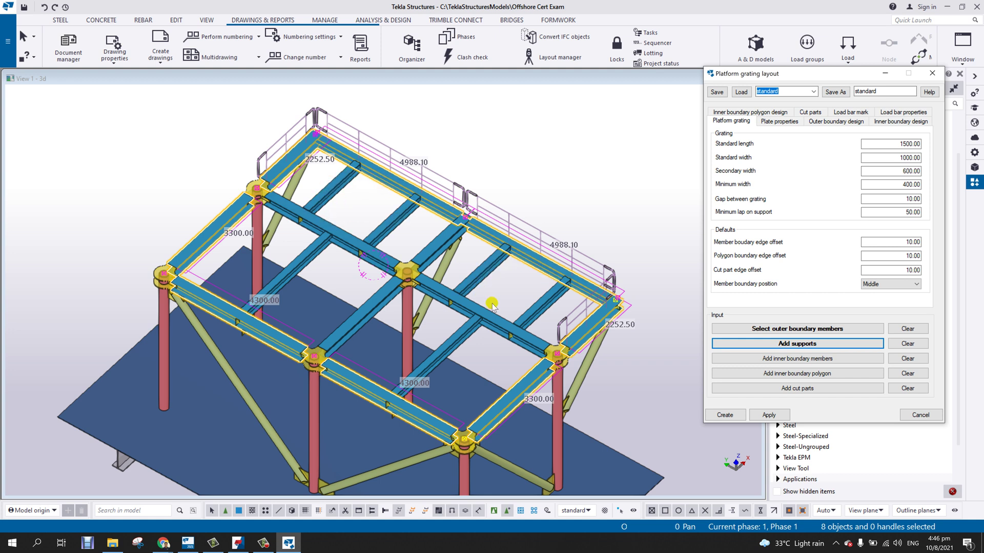
- Define the first inner boundary from the two cross beams, handrail-side edge beam and middle girder around the centre opening of the first handrail bay
{"action": "left_click", "coordinate": [785, 359]}
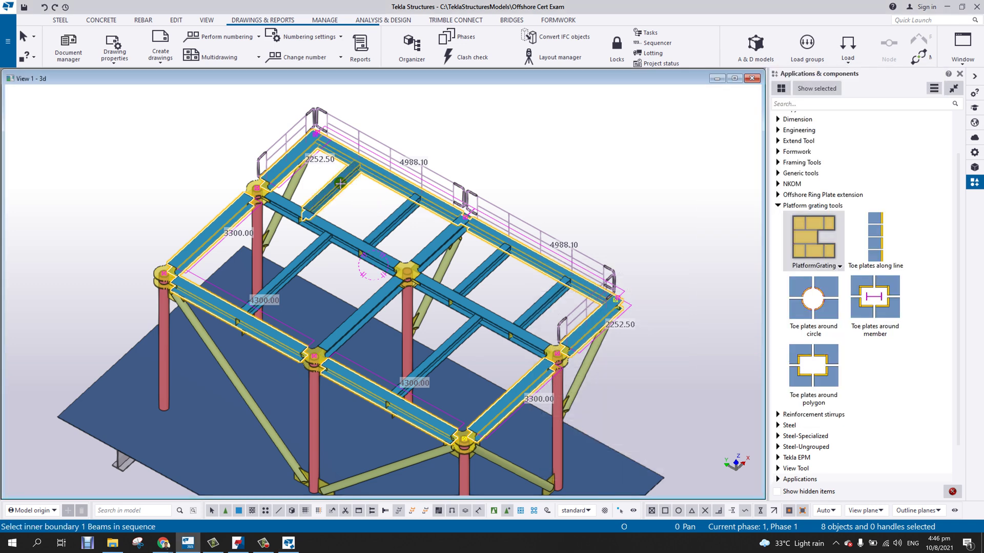
{"action": "scroll", "coordinate": [375, 181], "scroll_direction": "up", "scroll_amount": 3}
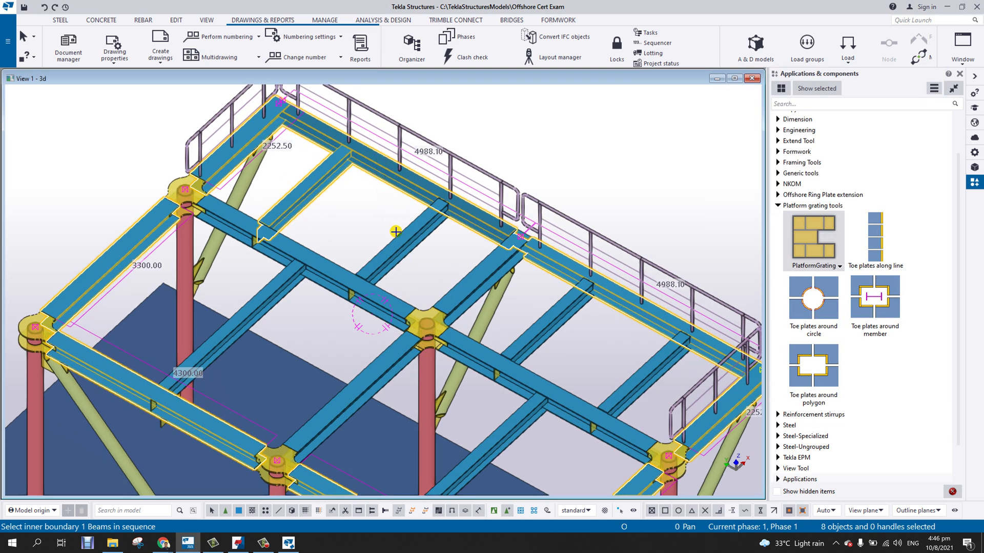
{"action": "left_click", "coordinate": [329, 258]}
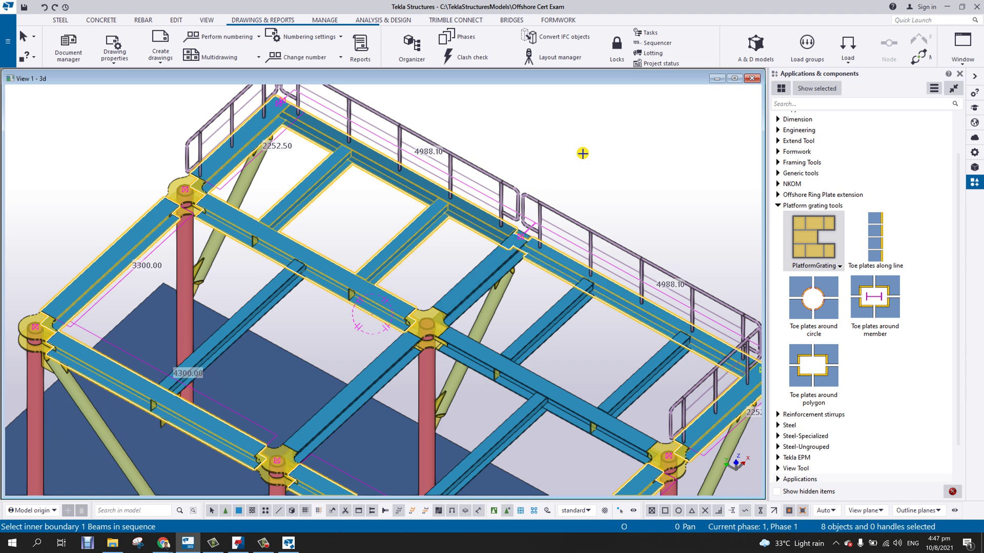
- Define the second inner boundary around the matching opening in the other handrail bay and finish the inner boundary selection
{"action": "scroll", "coordinate": [564, 301], "scroll_direction": "up", "scroll_amount": 2}
{"action": "left_click", "coordinate": [574, 303]}
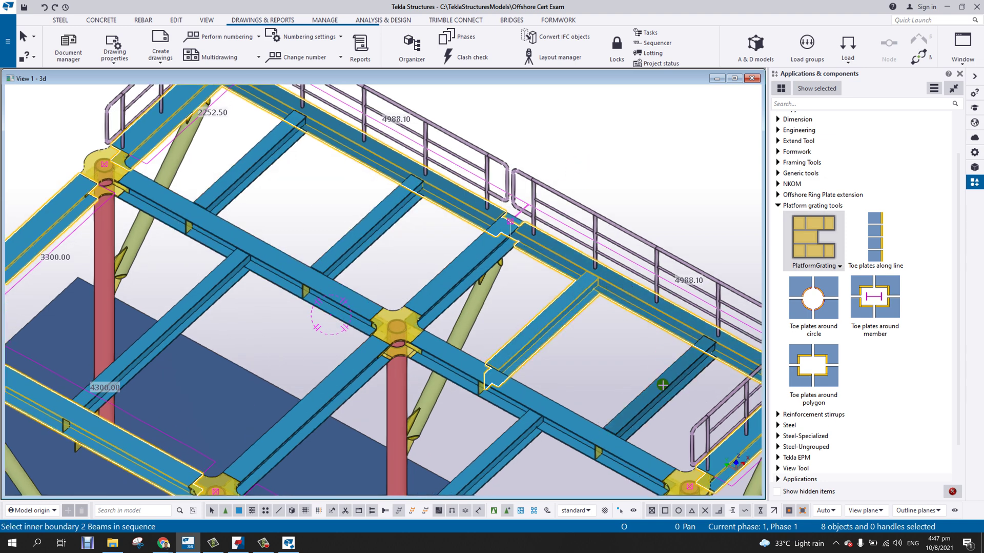
{"action": "left_click", "coordinate": [582, 414]}
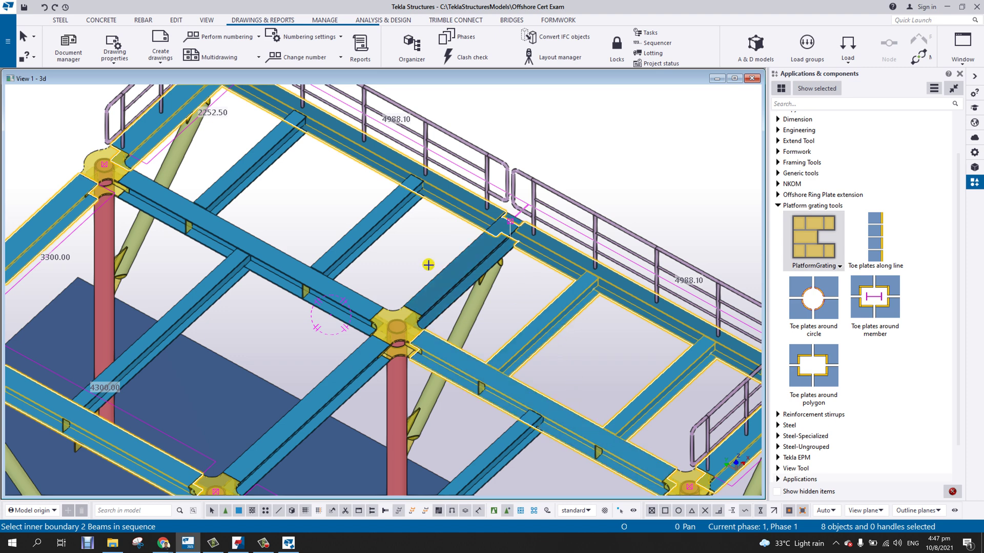
{"action": "left_click", "coordinate": [414, 238]}
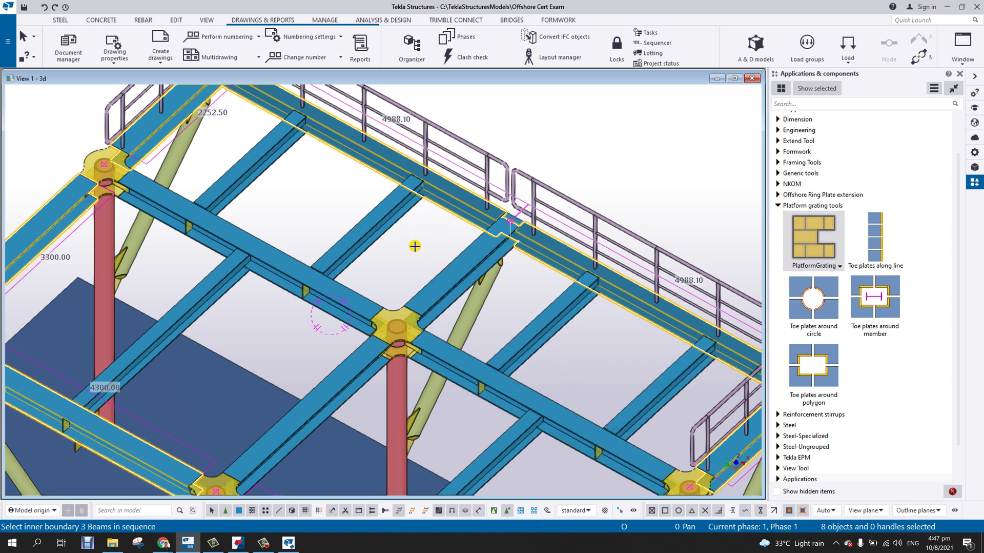
{"action": "right_click", "coordinate": [418, 243]}
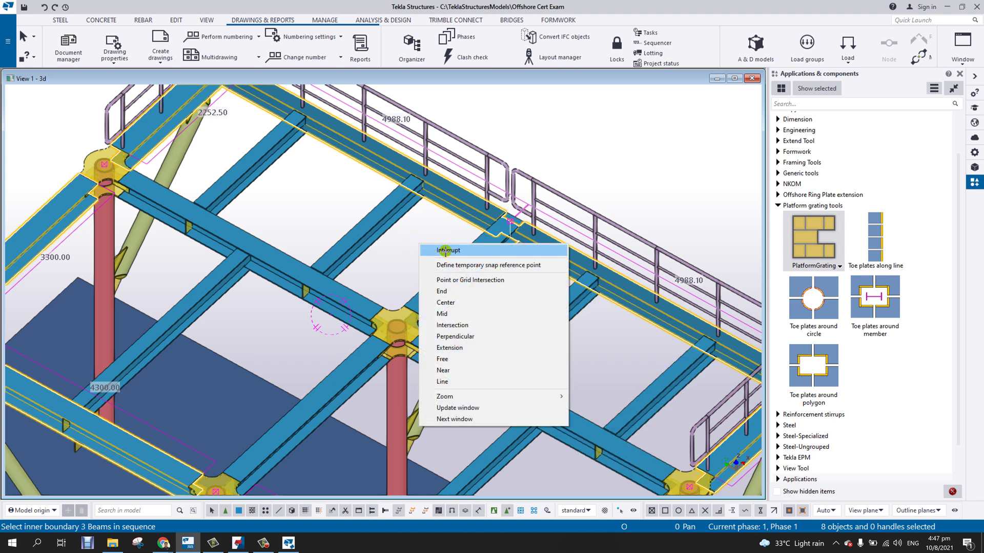
{"action": "left_click", "coordinate": [446, 250]}
{"action": "middle_click_drag", "start_coordinate": [524, 373], "coordinate": [445, 318]}
{"action": "scroll", "coordinate": [445, 318], "scroll_direction": "down", "scroll_amount": 2}
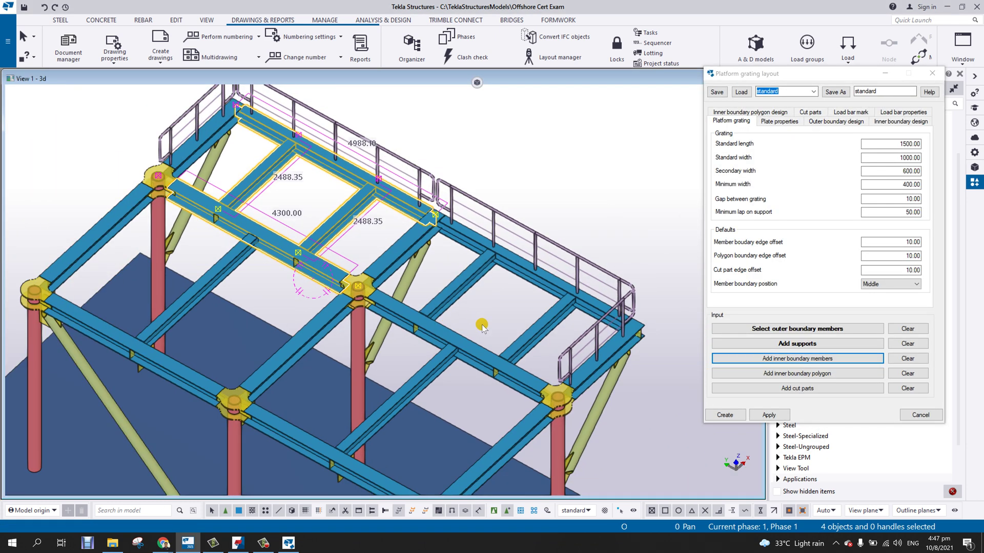
- Create the platform grating with the two inner boundaries and inspect the panels around both openings
{"action": "left_click_drag", "start_coordinate": [804, 80], "coordinate": [757, 96]}
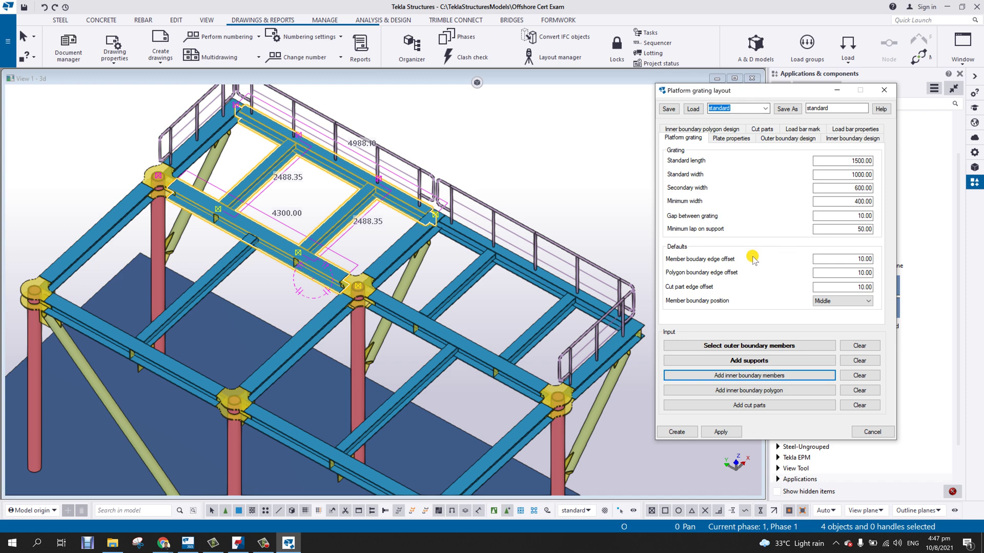
{"action": "left_click", "coordinate": [678, 431]}
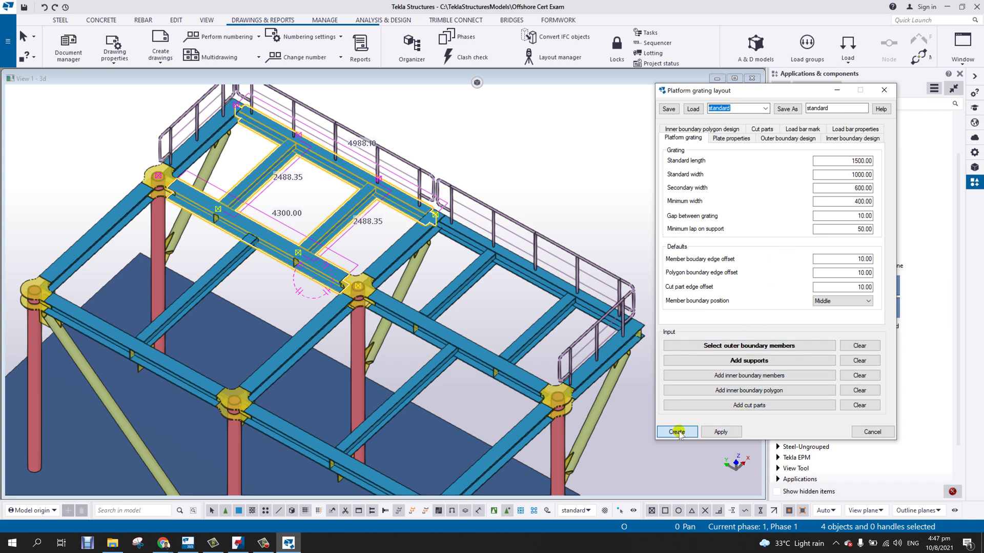
{"action": "left_click", "coordinate": [572, 306]}
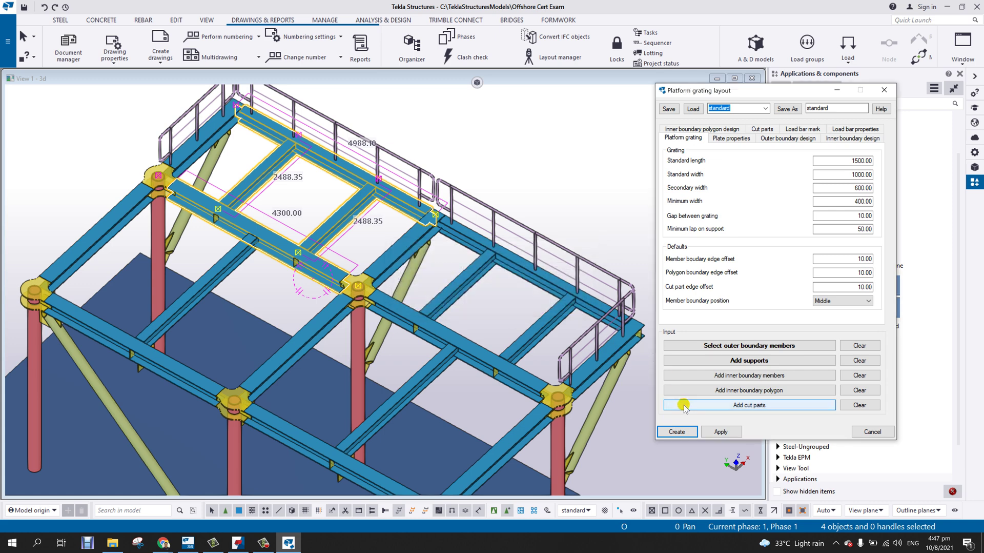
{"action": "left_click", "coordinate": [686, 432]}
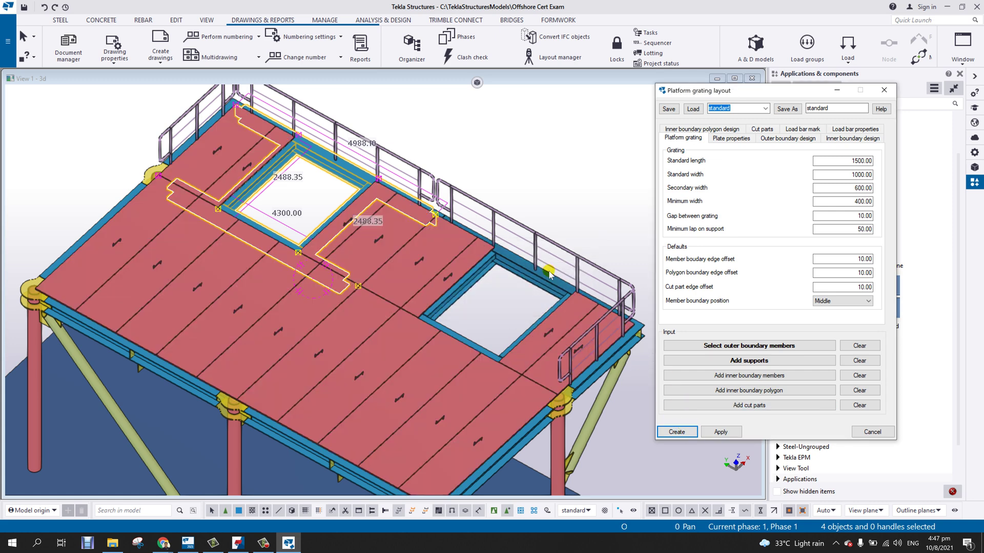
{"action": "left_click", "coordinate": [532, 176]}
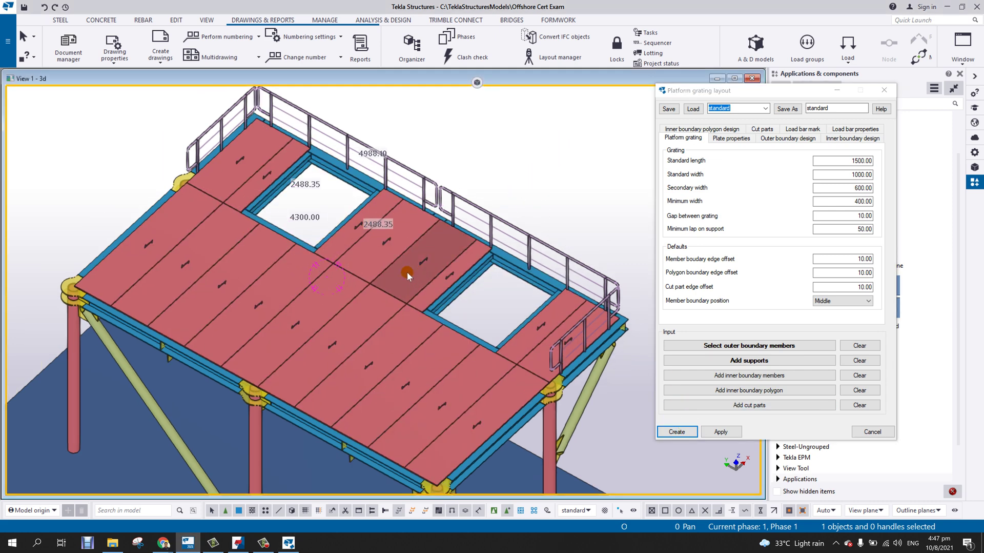
{"action": "middle_click_drag", "start_coordinate": [407, 272], "coordinate": [430, 290], "text": "ctrl"}
{"action": "scroll", "coordinate": [275, 202], "scroll_direction": "up", "scroll_amount": 3}
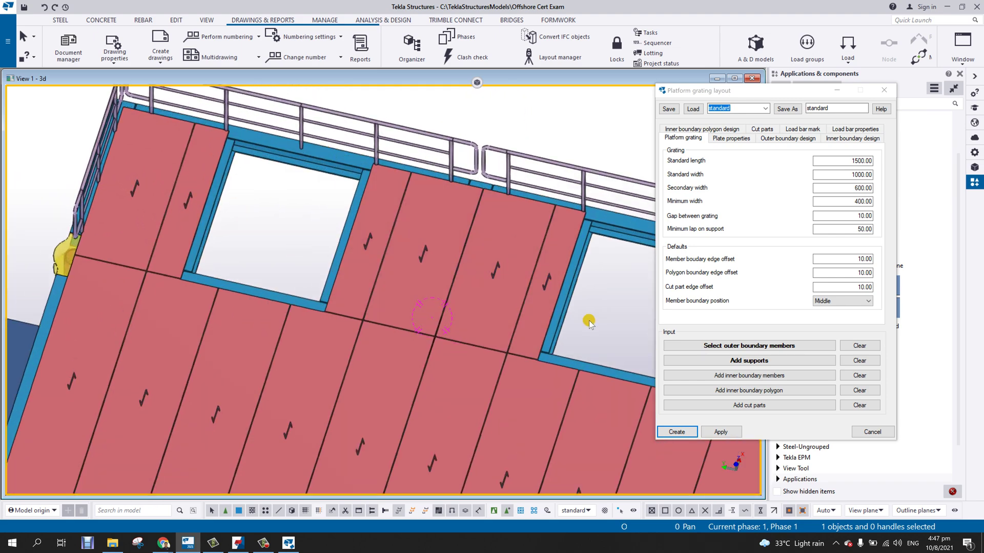
{"action": "middle_click_drag", "start_coordinate": [391, 236], "coordinate": [436, 281], "text": "ctrl"}
{"action": "scroll", "coordinate": [451, 294], "scroll_direction": "down", "scroll_amount": 2}
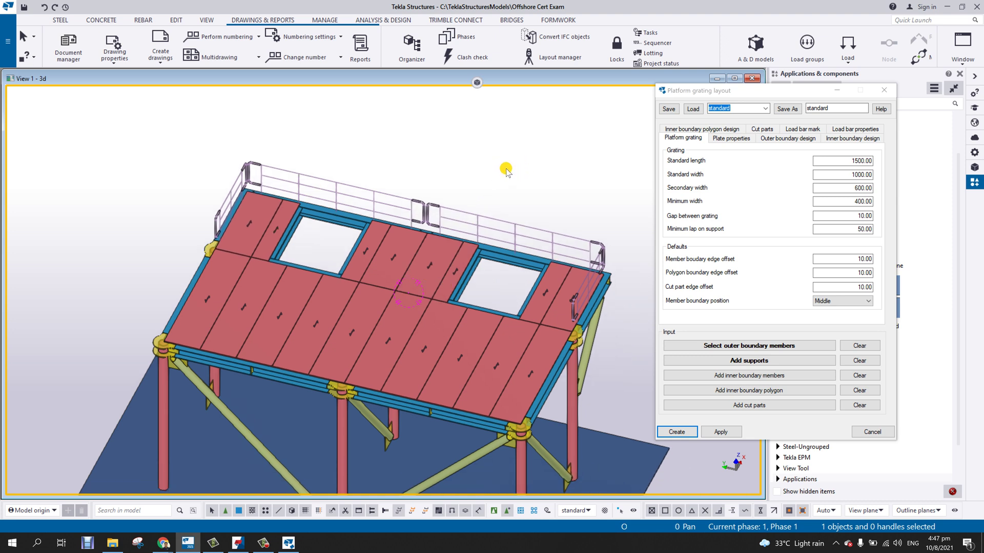
- Undo the grating with the two openings and clear its outer boundary members, supports and inner boundary members
{"action": "key", "text": "ctrl+z"}
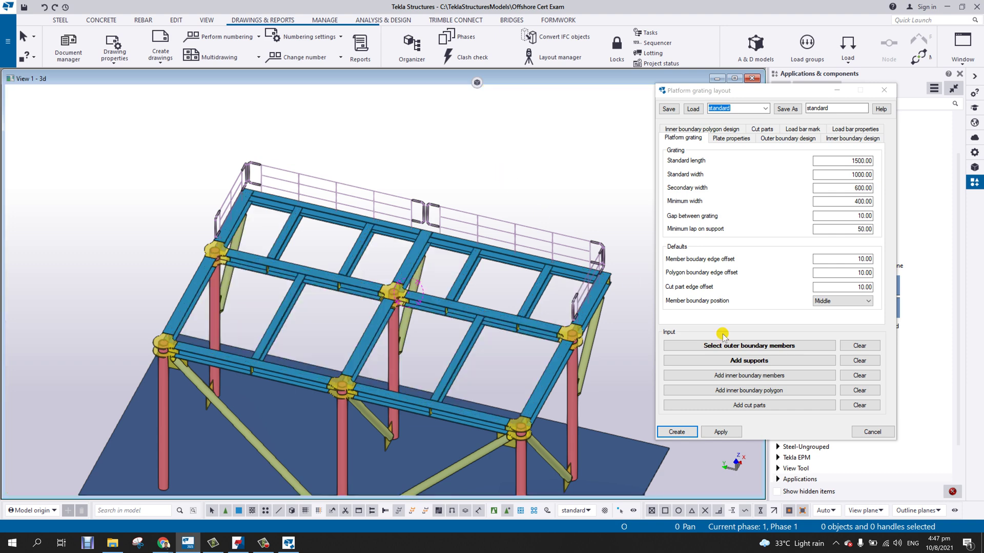
{"action": "left_click", "coordinate": [859, 345]}
{"action": "left_click", "coordinate": [862, 360]}
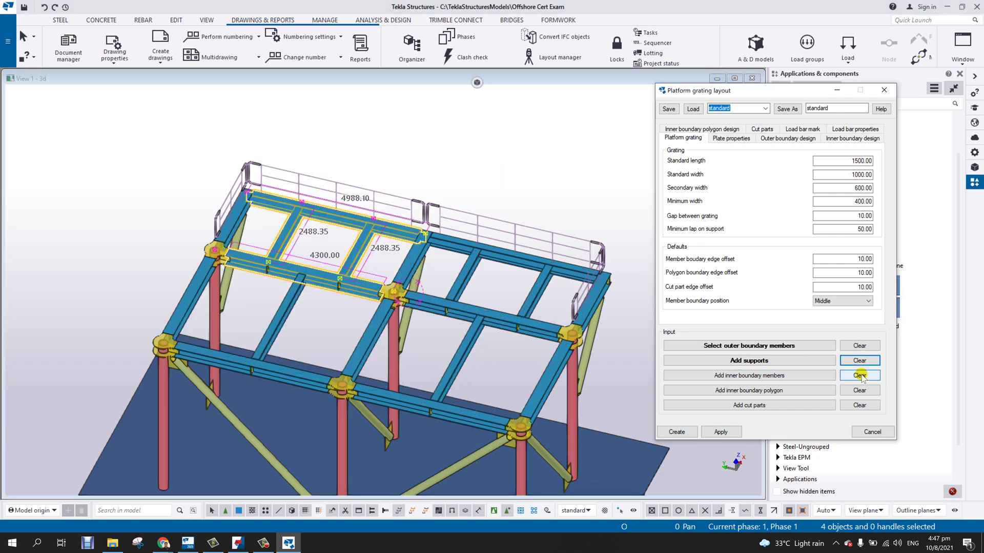
{"action": "left_click", "coordinate": [861, 375]}
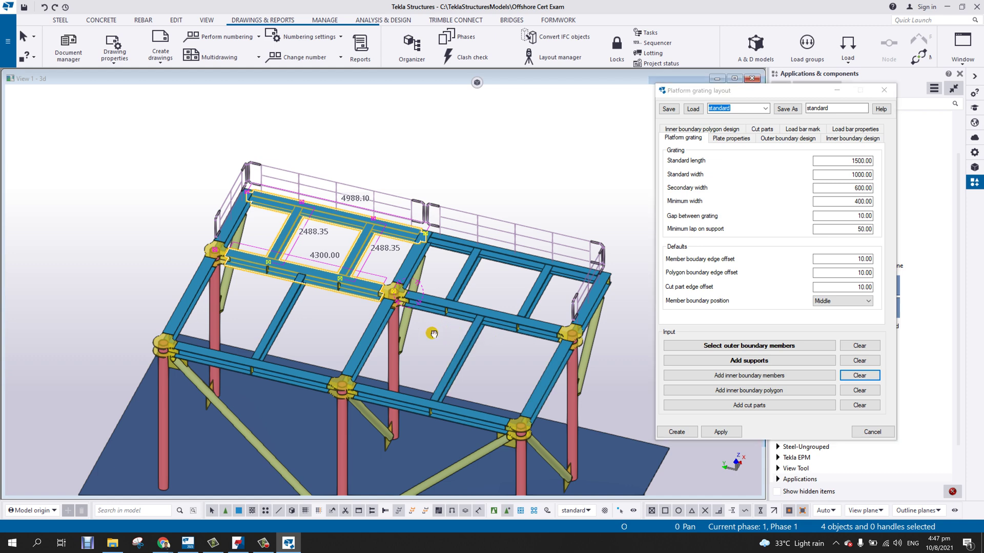
{"action": "middle_click_drag", "start_coordinate": [391, 346], "coordinate": [347, 323]}
{"action": "middle_click_drag", "start_coordinate": [438, 355], "coordinate": [637, 306]}
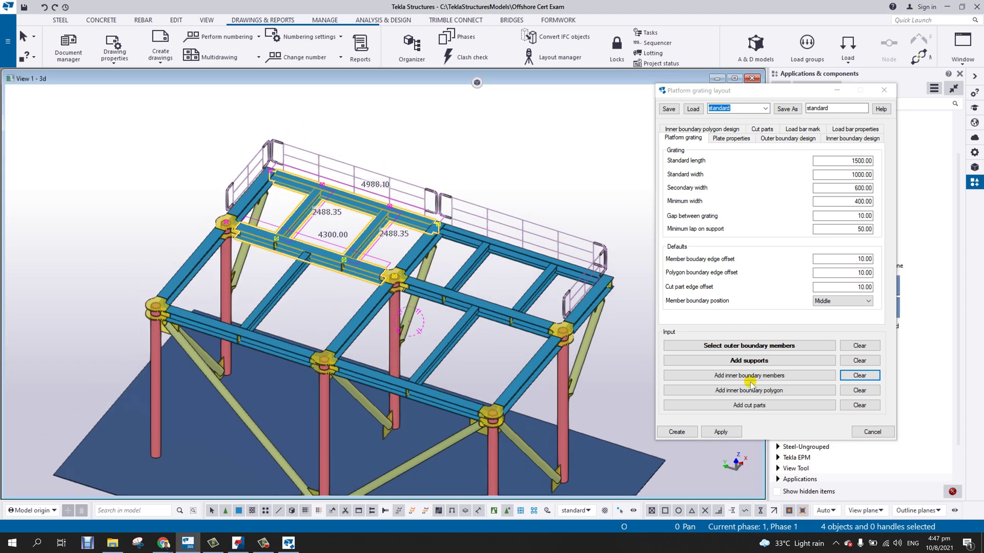
{"action": "left_click", "coordinate": [749, 346]}
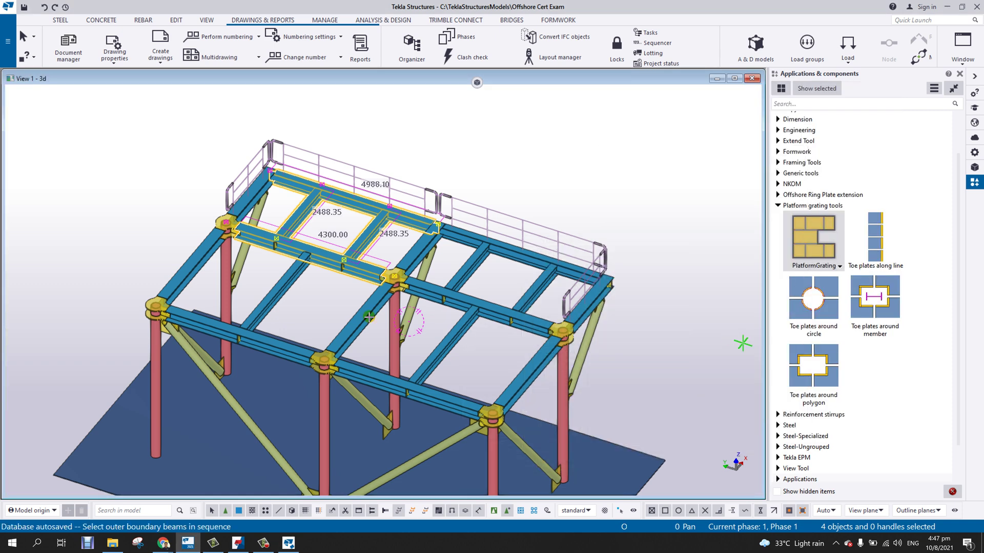
{"action": "left_click", "coordinate": [201, 256]}
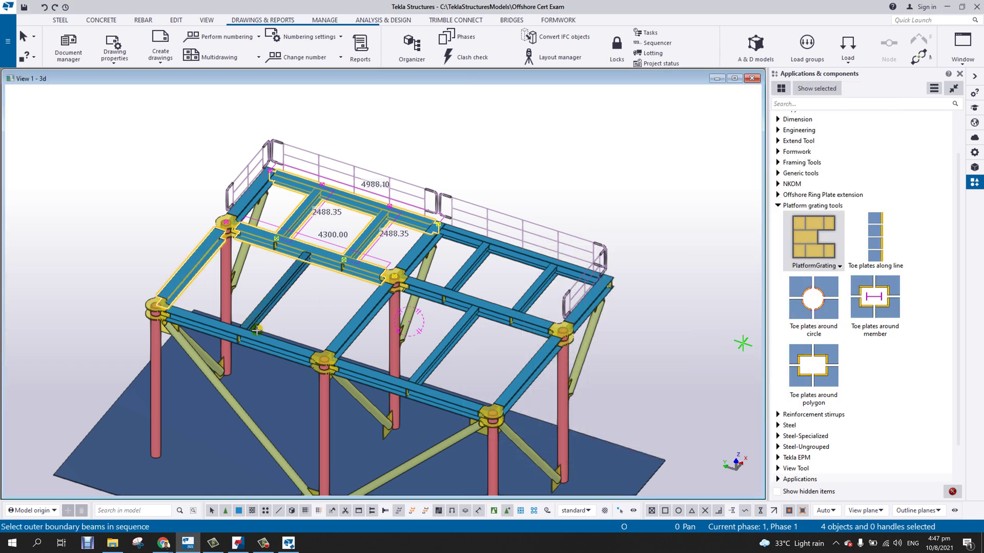
{"action": "left_click", "coordinate": [240, 336]}
{"action": "left_click", "coordinate": [369, 370]}
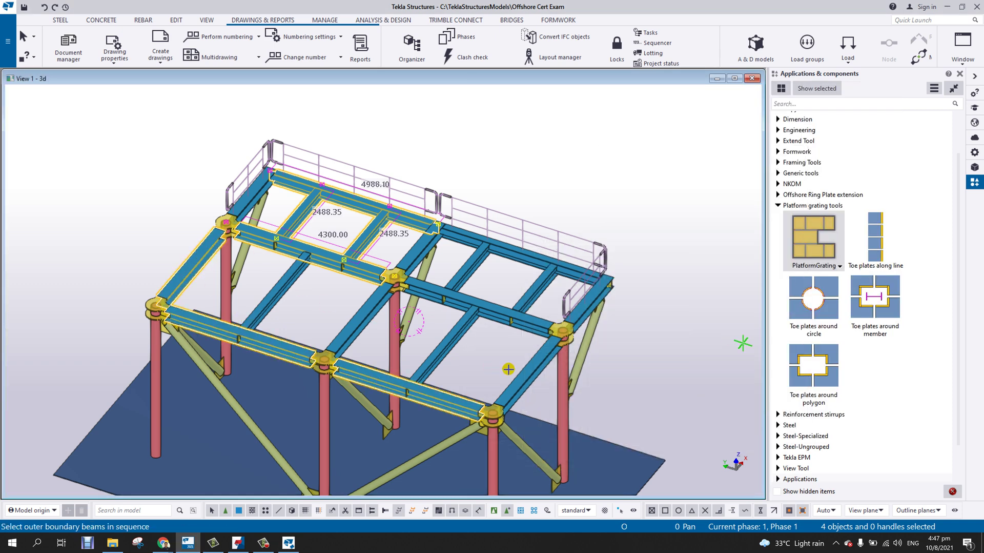
{"action": "left_click", "coordinate": [519, 372]}
{"action": "left_click", "coordinate": [494, 308]}
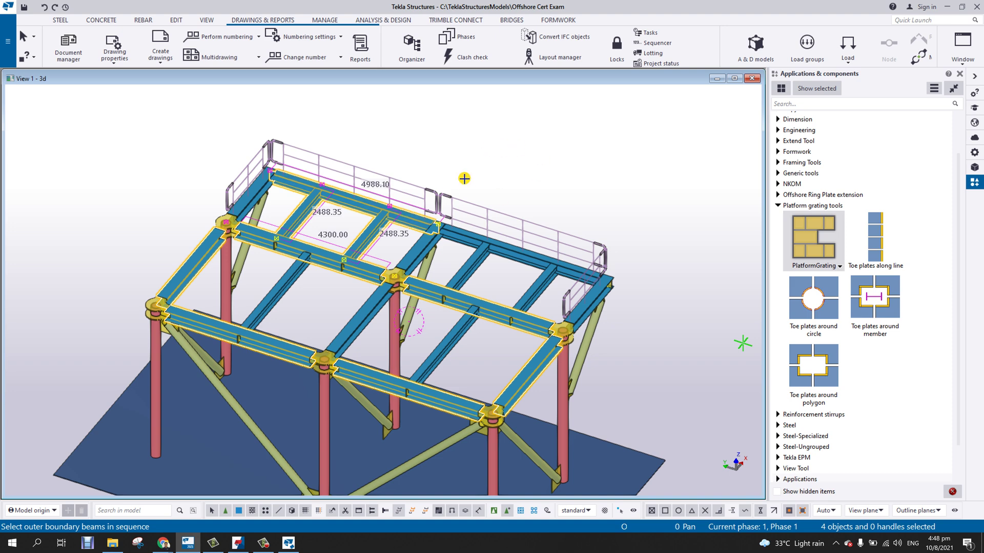
{"action": "right_click", "coordinate": [446, 143]}
{"action": "left_click", "coordinate": [477, 150]}
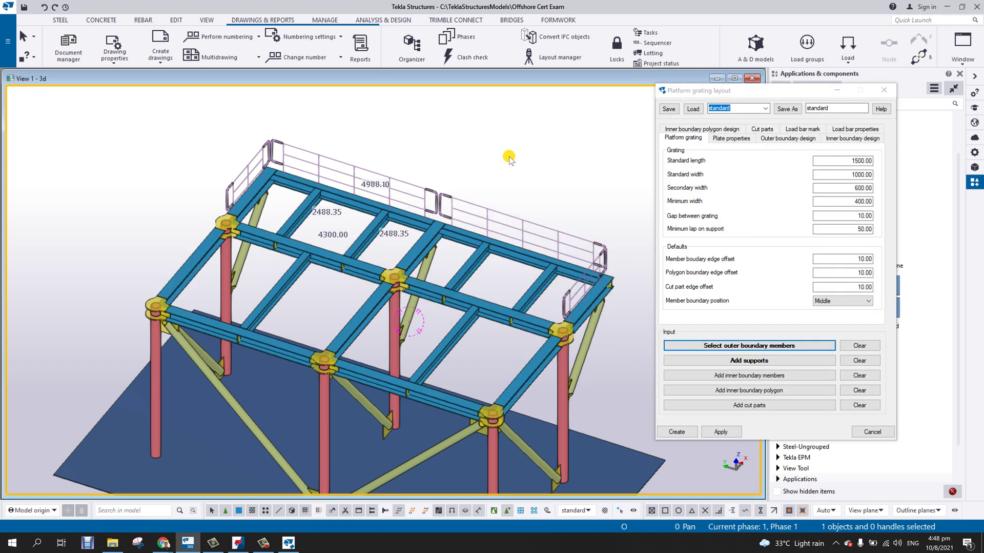
{"action": "left_click", "coordinate": [867, 346]}
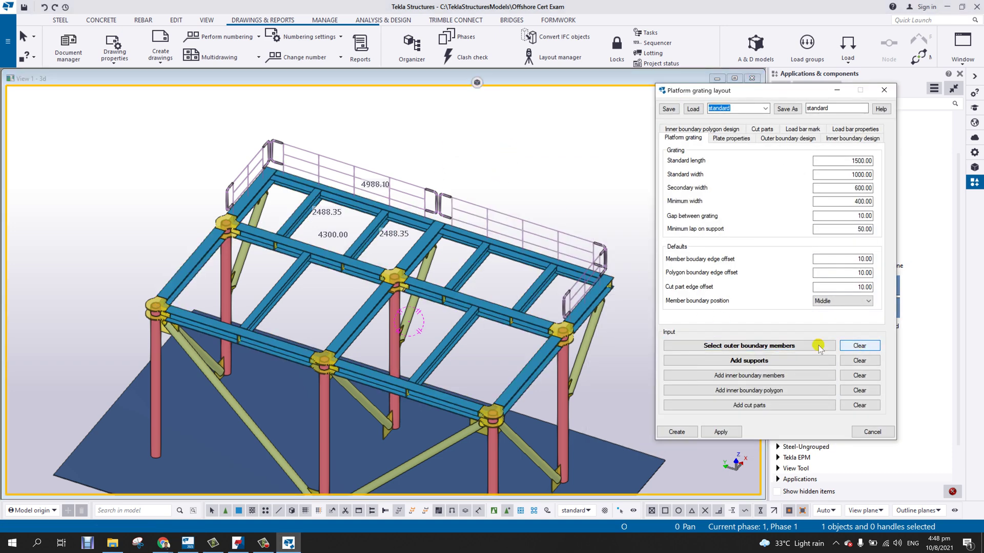
- Select the six perimeter beams around the two platform bays away from the handrail, in sequence, as outer boundary members
{"action": "left_click", "coordinate": [735, 346]}
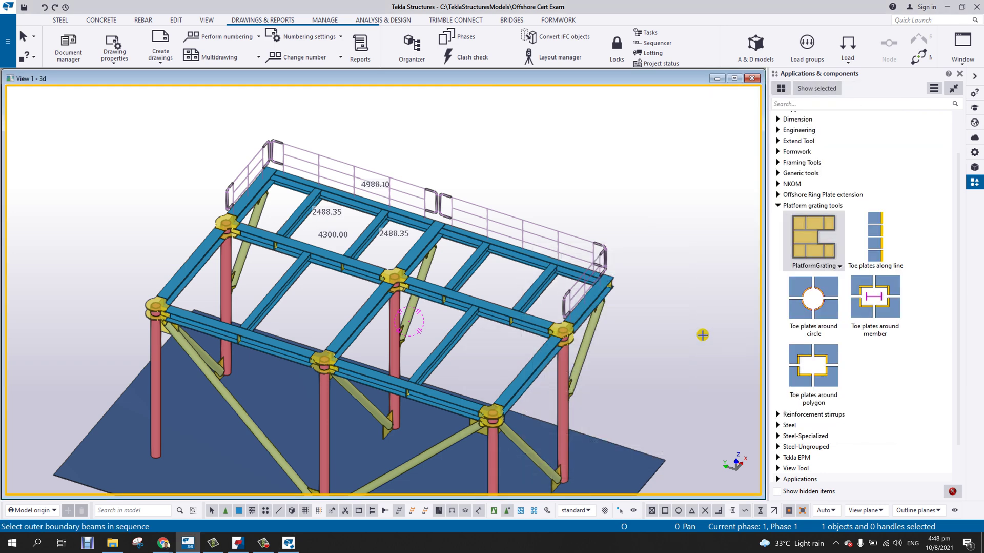
{"action": "left_click", "coordinate": [207, 250]}
{"action": "left_click", "coordinate": [214, 320]}
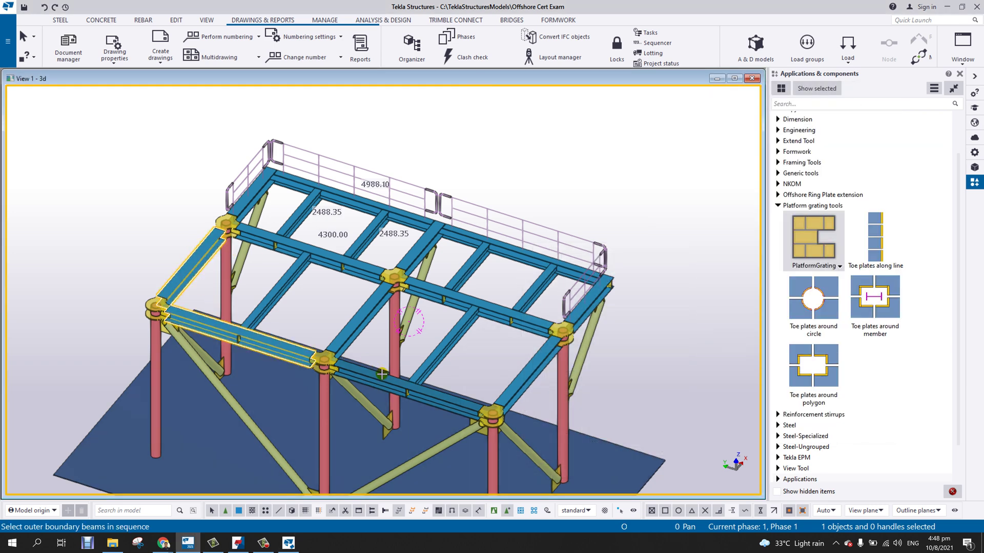
{"action": "left_click", "coordinate": [525, 379]}
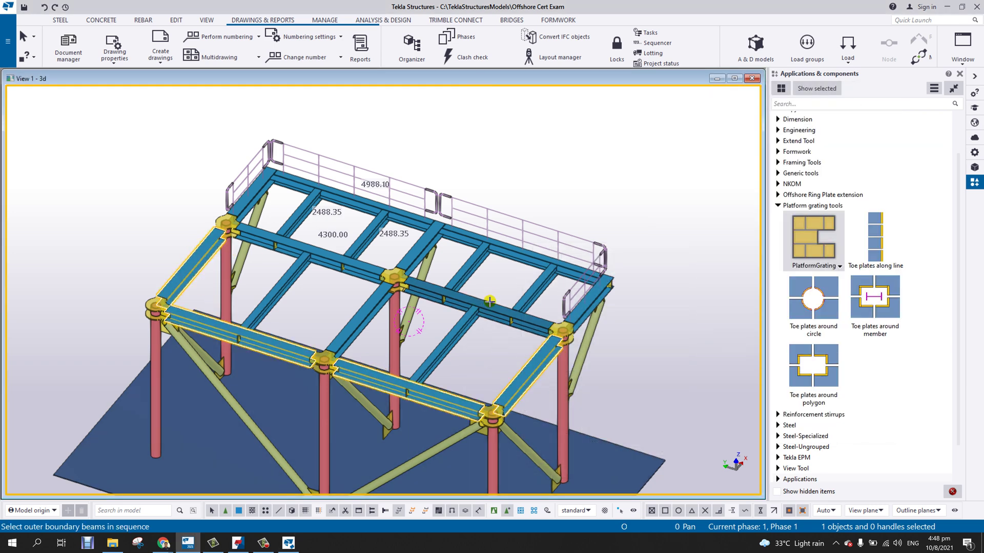
{"action": "left_click", "coordinate": [477, 306]}
{"action": "left_click", "coordinate": [325, 254]}
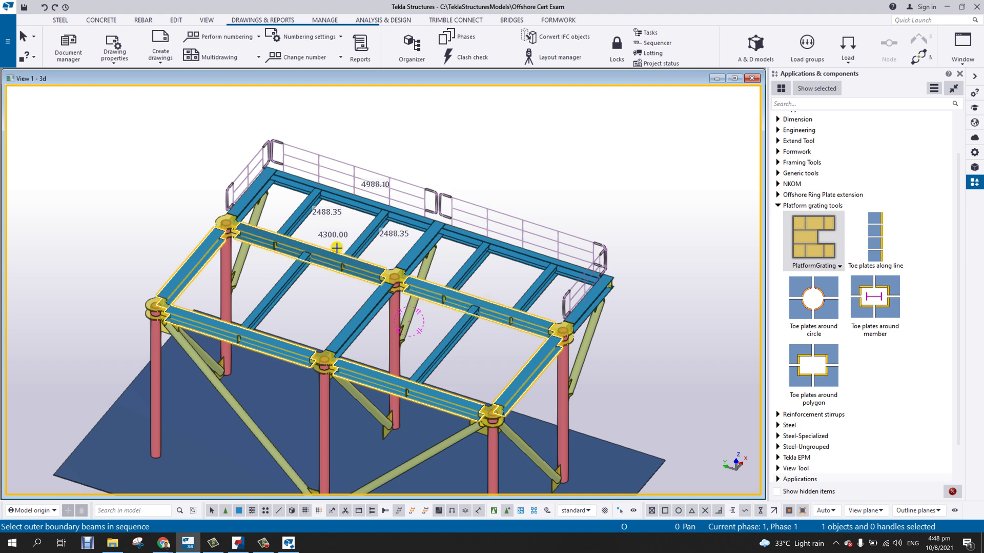
{"action": "middle_click", "coordinate": [359, 234]}
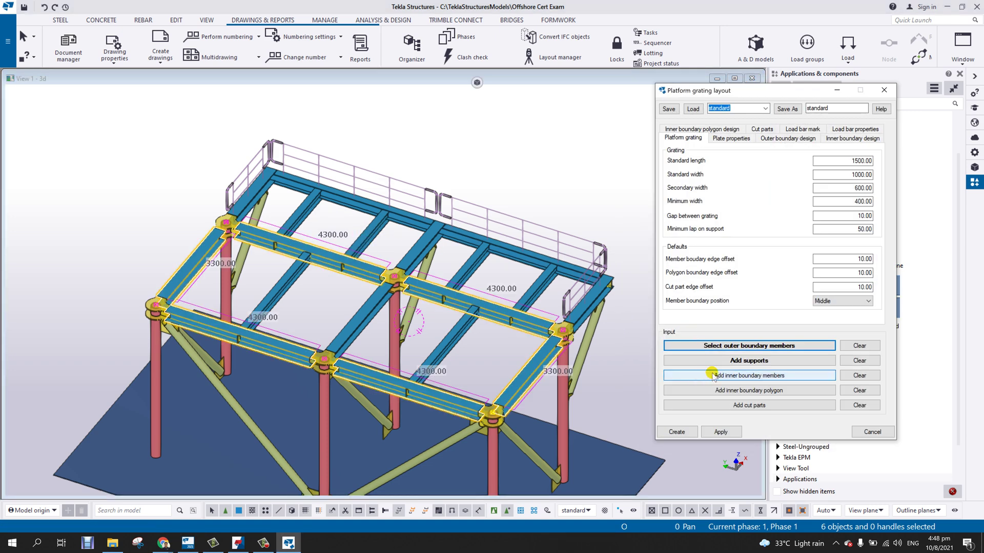
- Add the three inner cross beams of these two bays as grating supports
{"action": "left_click", "coordinate": [738, 361]}
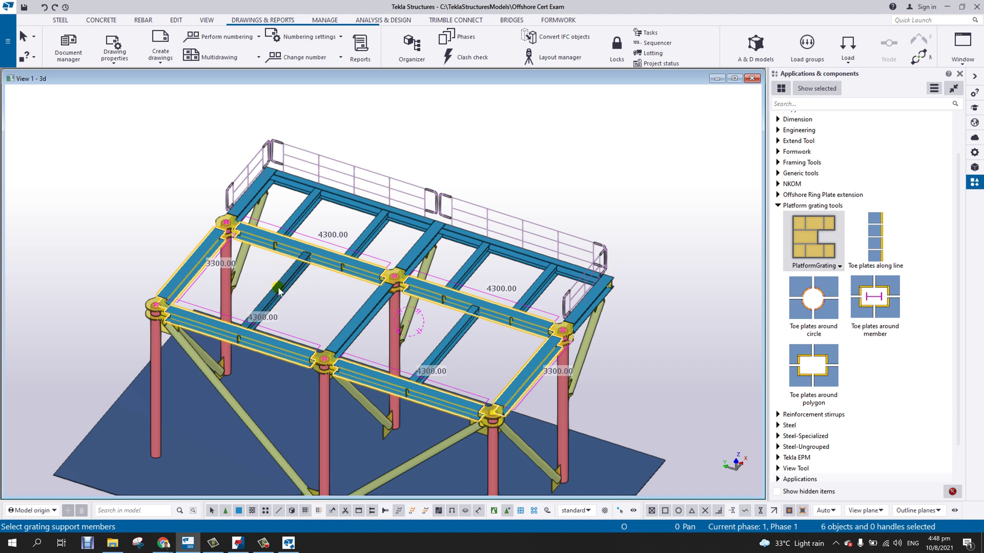
{"action": "left_click", "coordinate": [353, 324]}
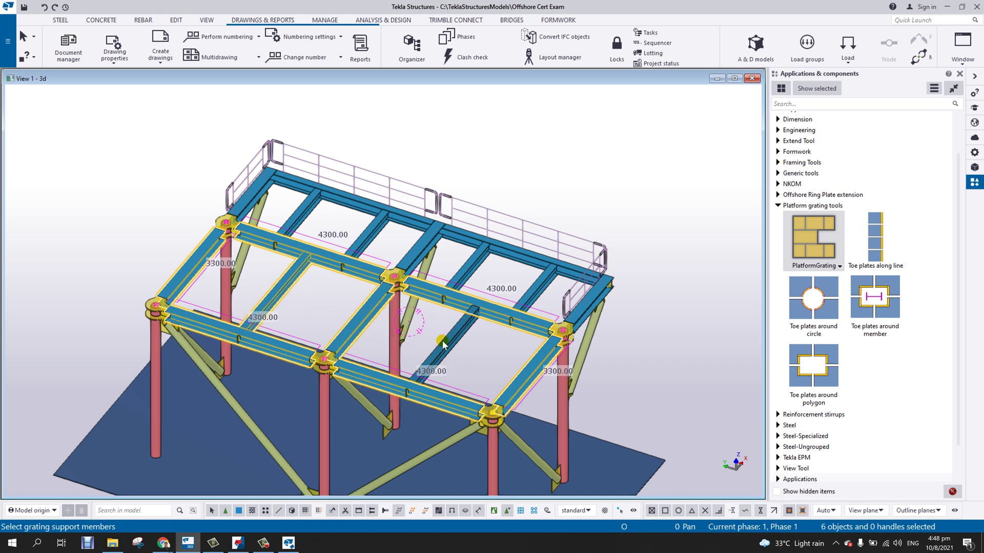
{"action": "left_click", "coordinate": [442, 344]}
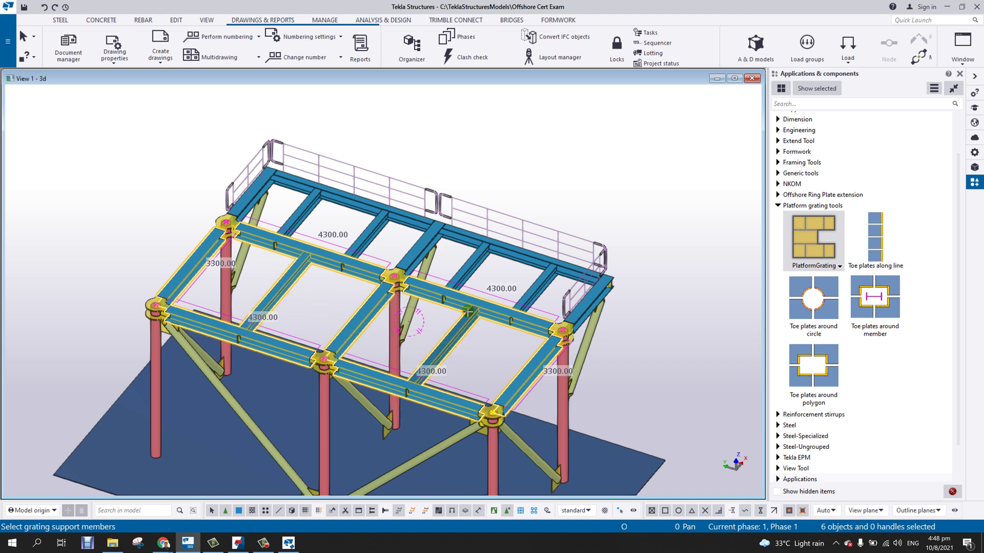
{"action": "middle_click", "coordinate": [468, 311]}
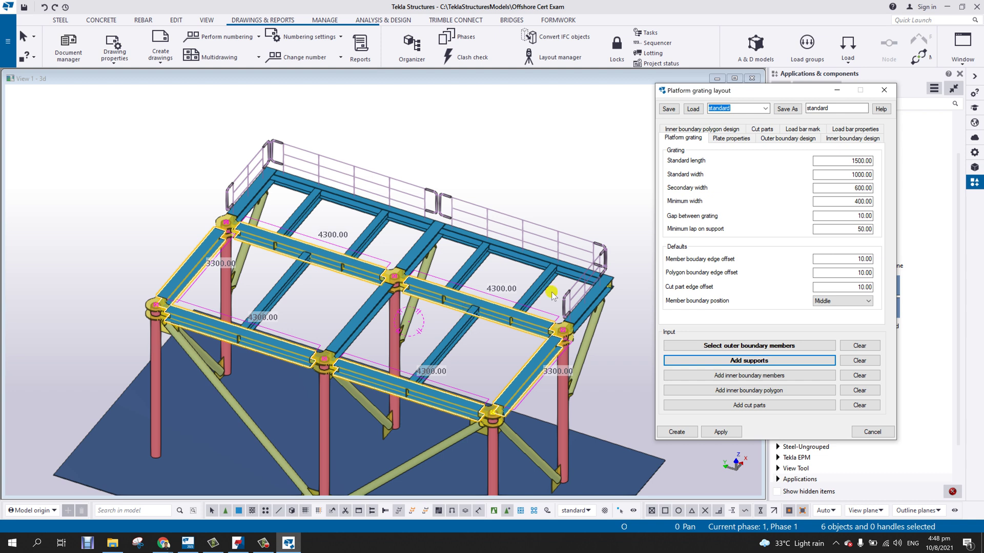
- Define a six-point, stepped inner boundary polygon between the central cross girder and the end beam, and finish the polygon selection
{"action": "left_click", "coordinate": [739, 390]}
{"action": "scroll", "coordinate": [493, 376], "scroll_direction": "up", "scroll_amount": 4}
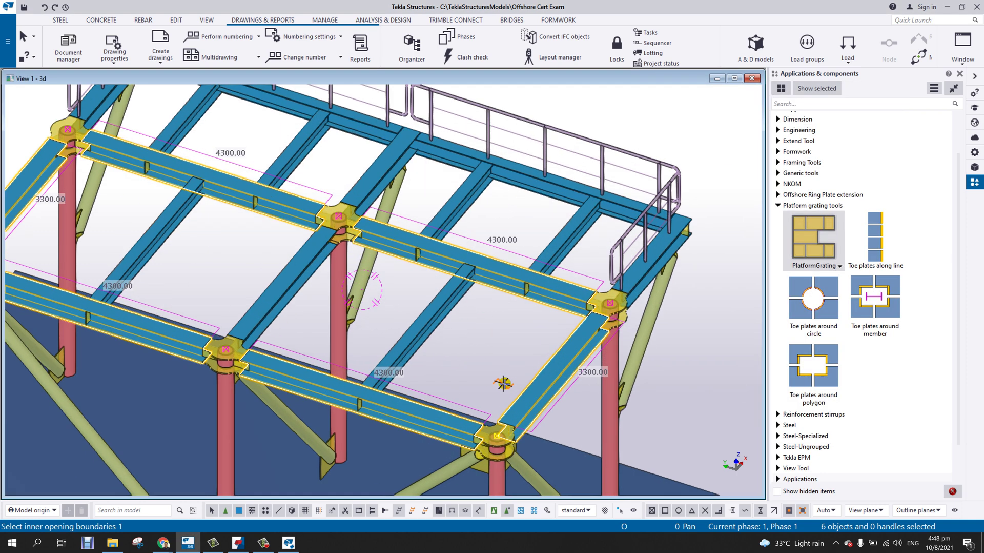
{"action": "scroll", "coordinate": [528, 388], "scroll_direction": "down", "scroll_amount": 2}
{"action": "scroll", "coordinate": [527, 390], "scroll_direction": "up", "scroll_amount": 2}
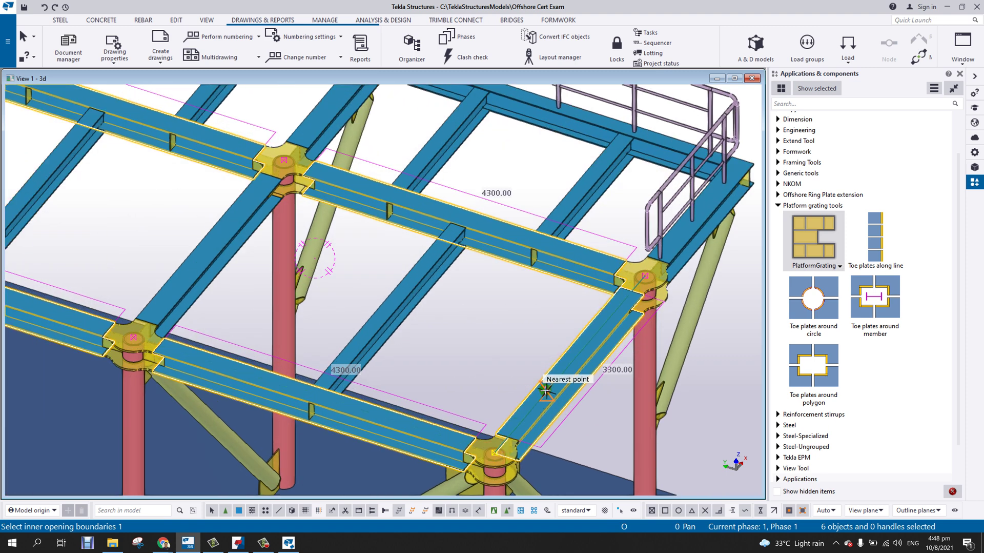
{"action": "left_click", "coordinate": [548, 390]}
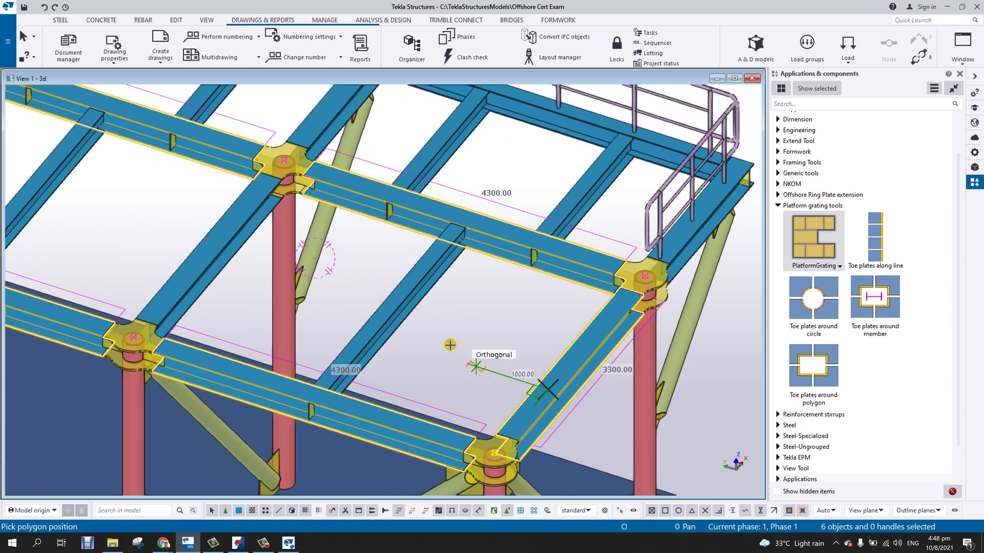
{"action": "left_click", "coordinate": [189, 267]}
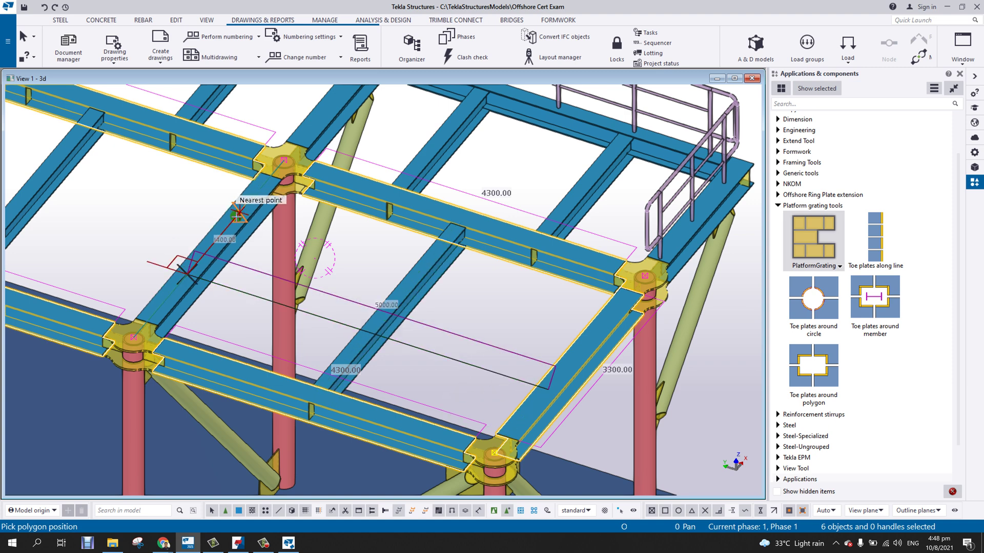
{"action": "left_click", "coordinate": [225, 233]}
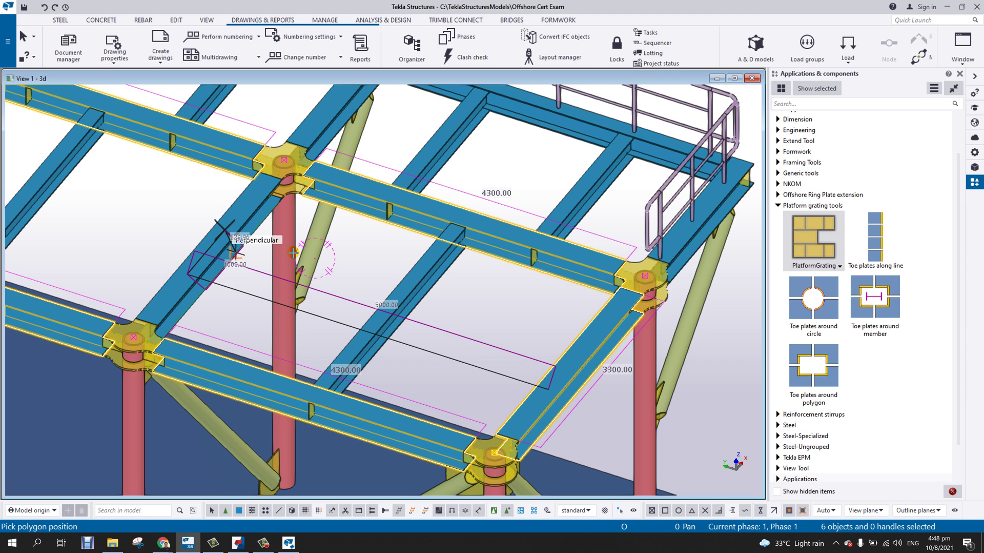
{"action": "left_click", "coordinate": [405, 285]}
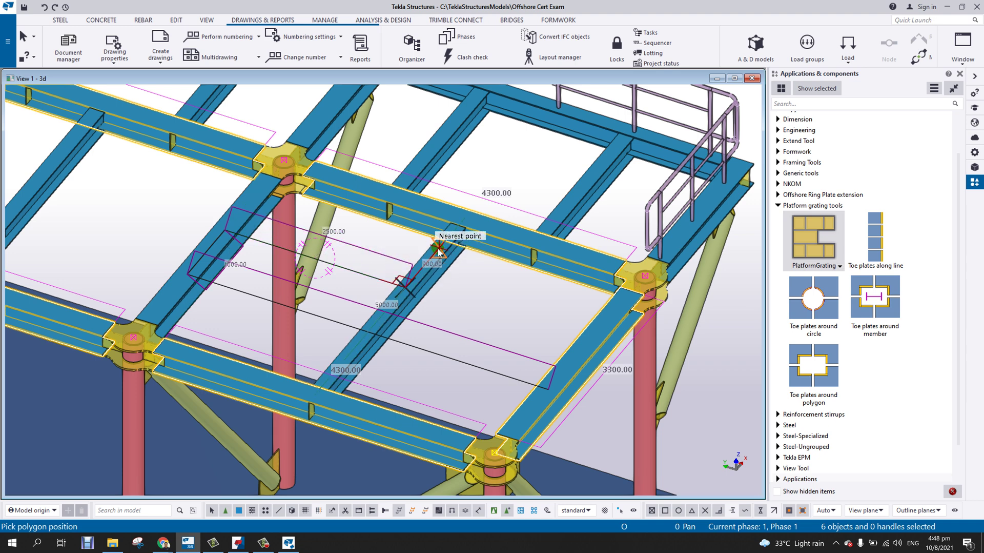
{"action": "left_click", "coordinate": [439, 250]}
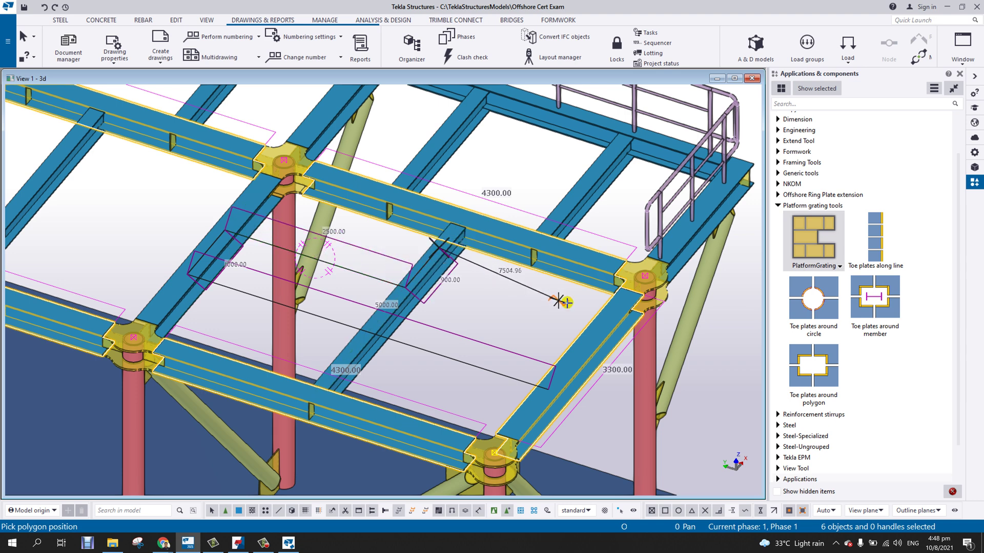
{"action": "left_click", "coordinate": [616, 307]}
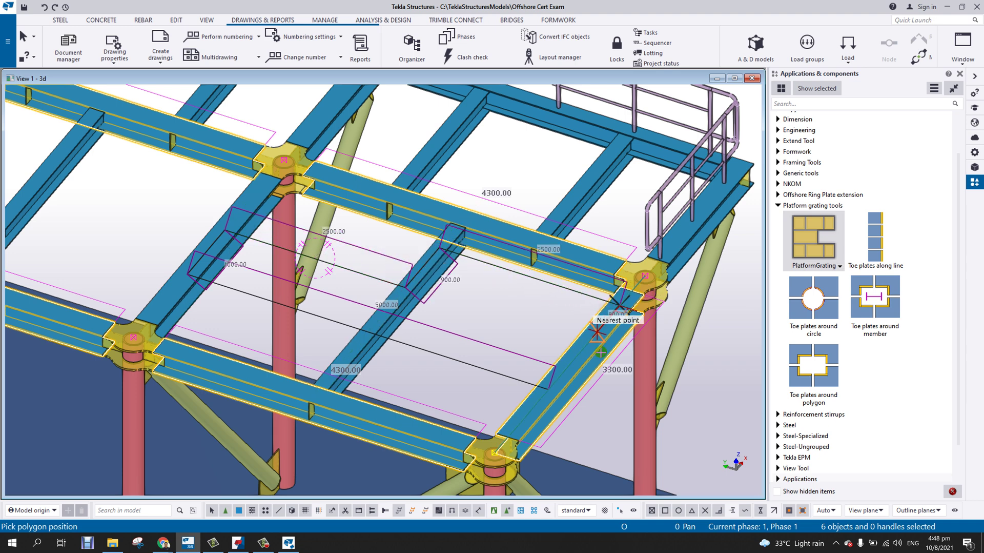
{"action": "middle_click", "coordinate": [524, 318]}
{"action": "scroll", "coordinate": [525, 321], "scroll_direction": "down", "scroll_amount": 2}
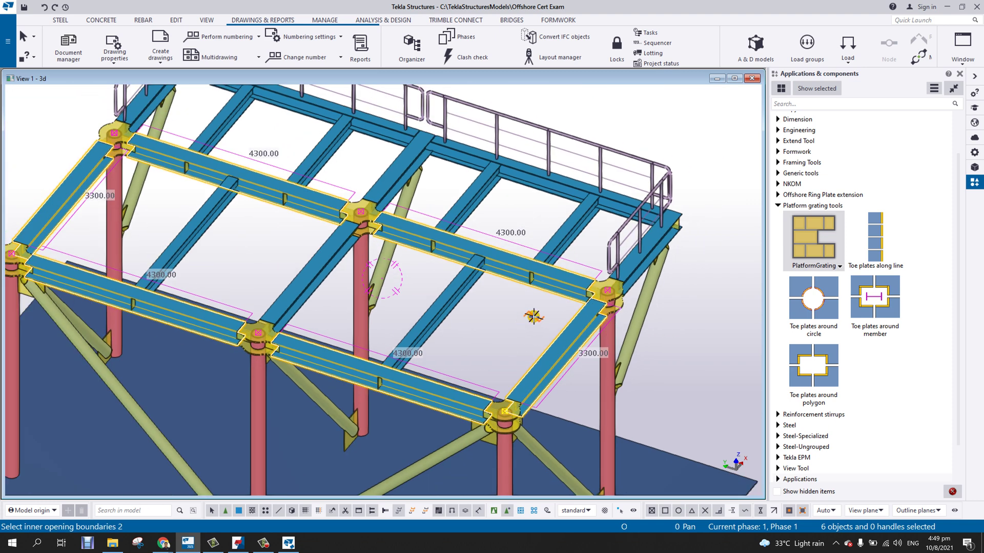
{"action": "right_click", "coordinate": [533, 317]}
{"action": "left_click", "coordinate": [533, 323]}
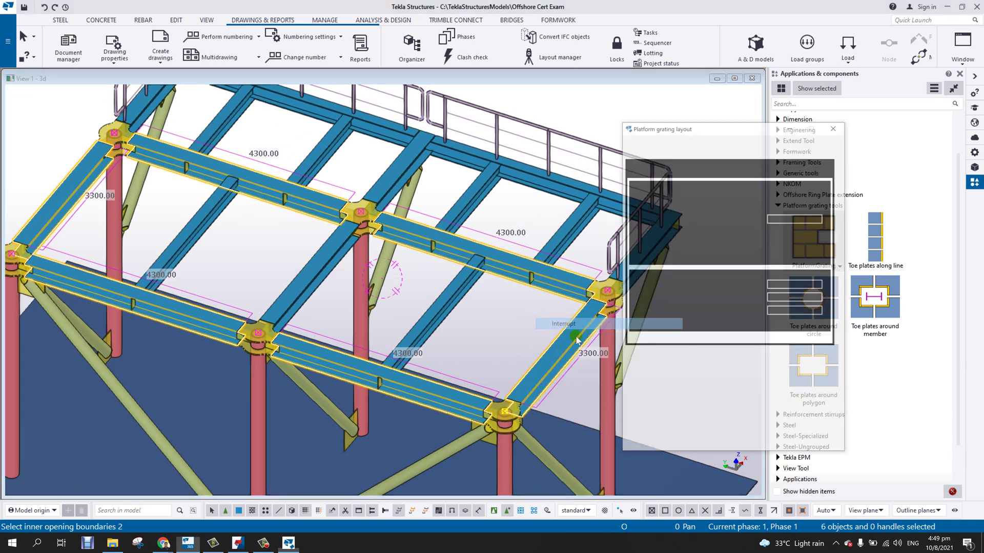
- Create the platform grating for the two bays with the stepped polygon opening
{"action": "left_click", "coordinate": [679, 430]}
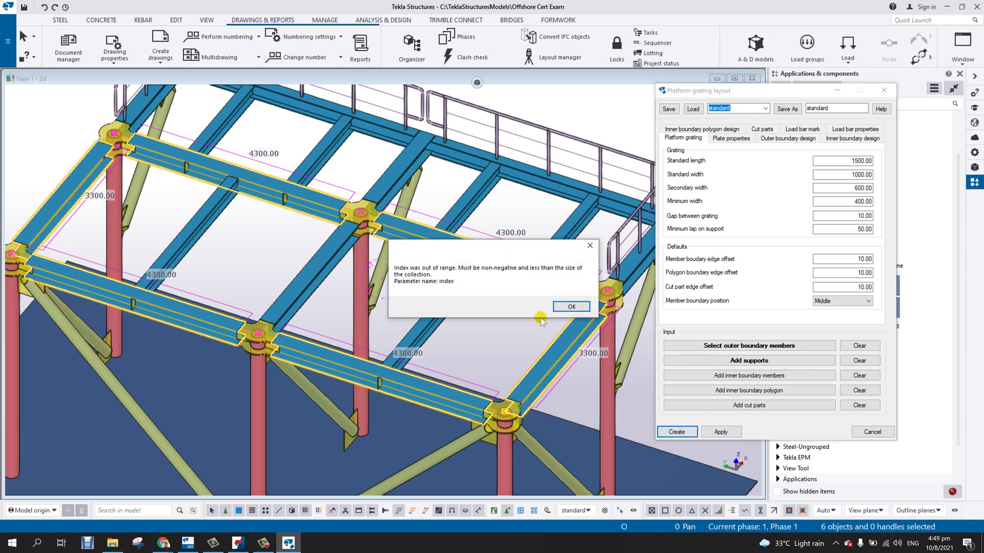
{"action": "left_click", "coordinate": [572, 306]}
{"action": "left_click", "coordinate": [677, 431]}
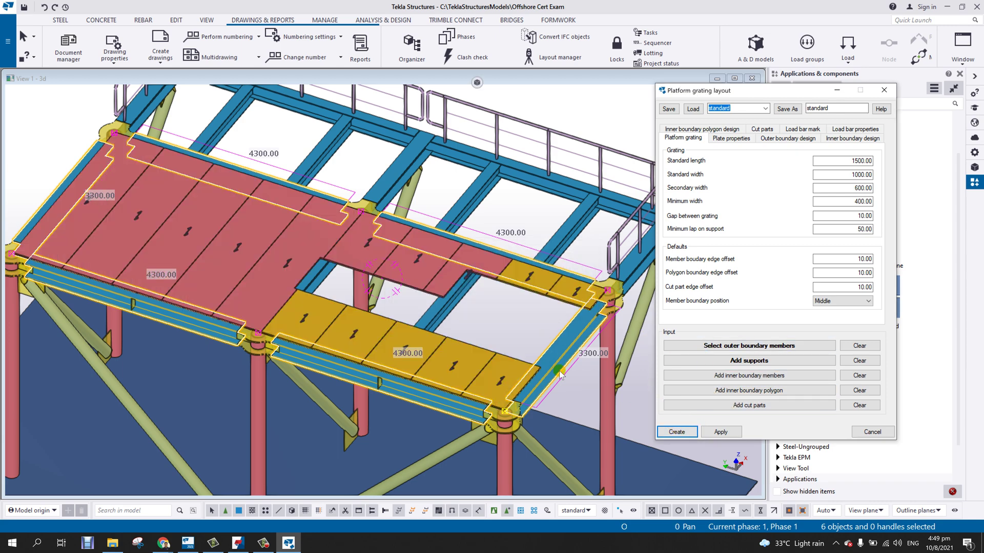
- Examine how the grating panels are arranged around the stepped opening and its supporting beams from several angles
{"action": "scroll", "coordinate": [484, 327], "scroll_direction": "down", "scroll_amount": 2}
{"action": "scroll", "coordinate": [484, 327], "scroll_direction": "up", "scroll_amount": 2}
{"action": "middle_click_drag", "start_coordinate": [424, 318], "coordinate": [336, 278], "text": "ctrl"}
{"action": "scroll", "coordinate": [444, 302], "scroll_direction": "down", "scroll_amount": 2}
{"action": "scroll", "coordinate": [427, 310], "scroll_direction": "up", "scroll_amount": 2}
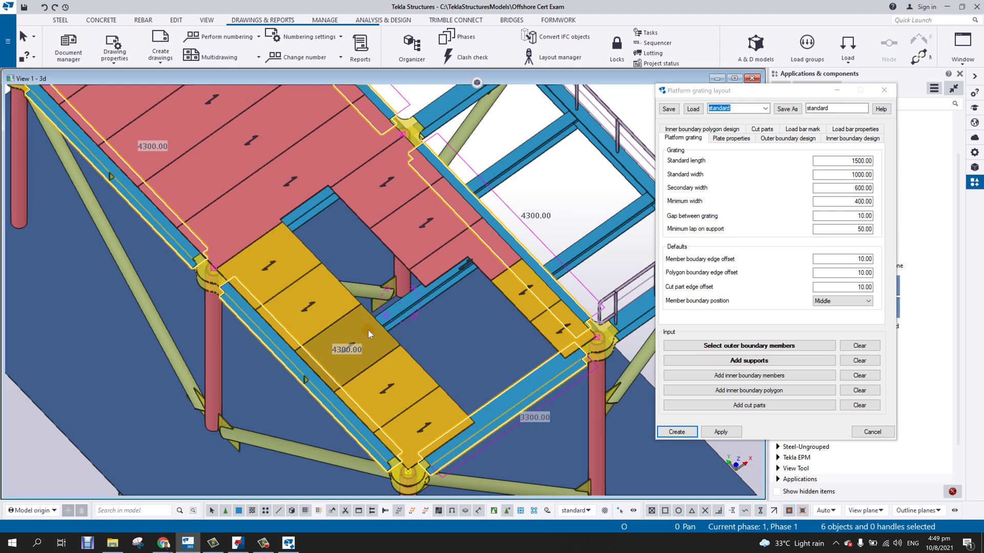
{"action": "middle_click_drag", "start_coordinate": [368, 330], "coordinate": [450, 330], "text": "ctrl"}
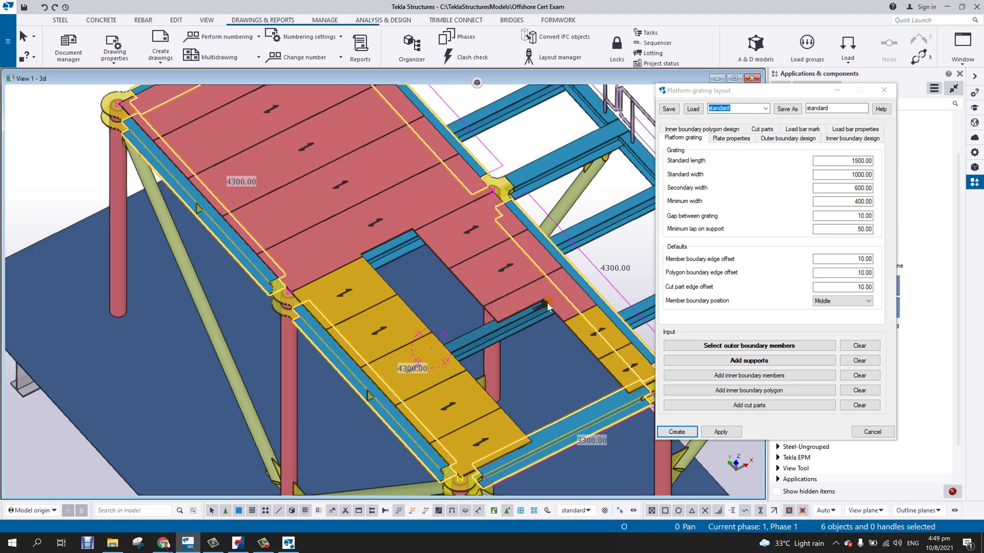
{"action": "scroll", "coordinate": [548, 314], "scroll_direction": "up", "scroll_amount": 2}
{"action": "scroll", "coordinate": [547, 310], "scroll_direction": "down", "scroll_amount": 5}
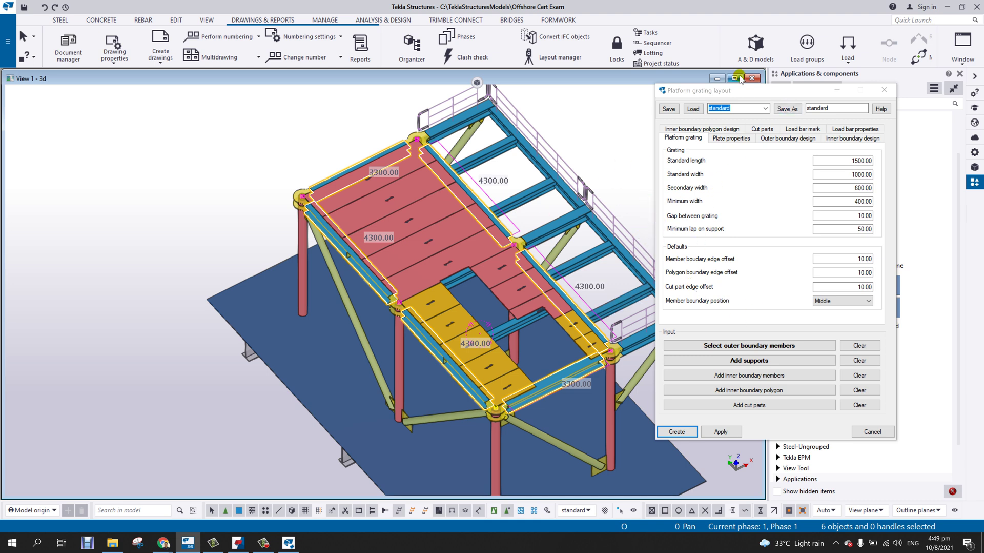
{"action": "mouse_move", "coordinate": [734, 95]}
{"action": "left_mouse_down"}
{"action": "mouse_move", "coordinate": [700, 98]}
{"action": "mouse_move", "coordinate": [743, 94]}
{"action": "left_mouse_up"}
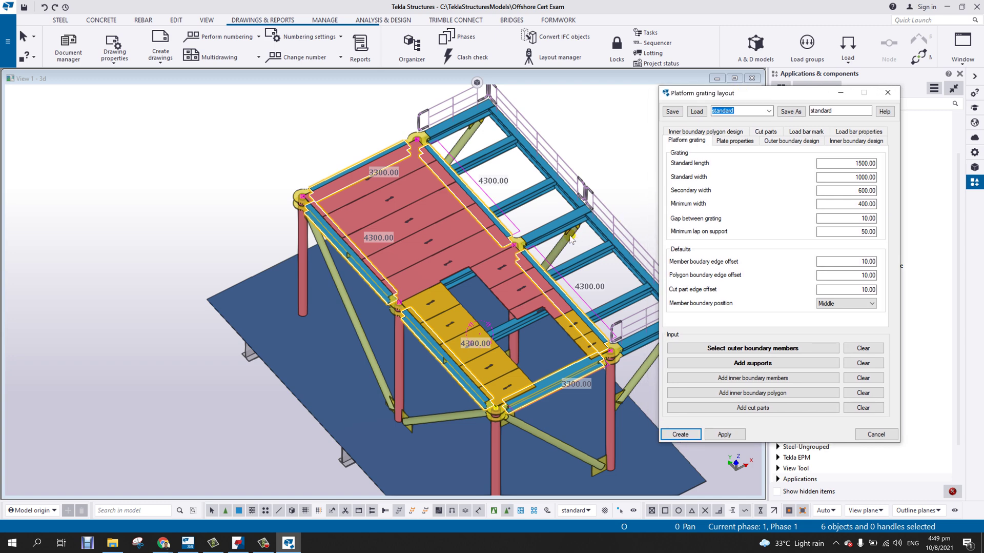
{"action": "middle_click_drag", "start_coordinate": [561, 237], "coordinate": [454, 235]}
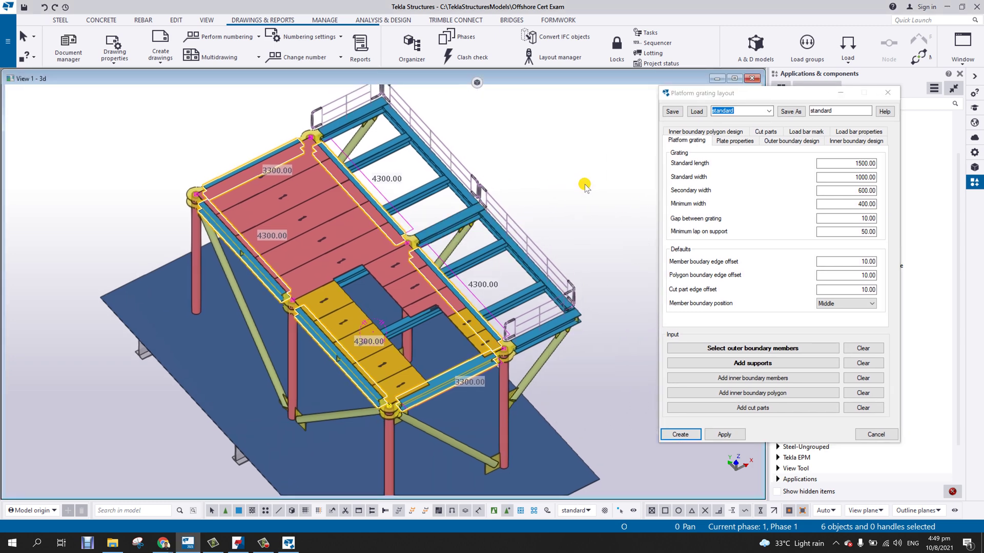
- Undo the grating with the polygon opening, restore the full platform grating with two handrail-side openings, and close the grating layout dialog
{"action": "key", "text": "ctrl+z"}
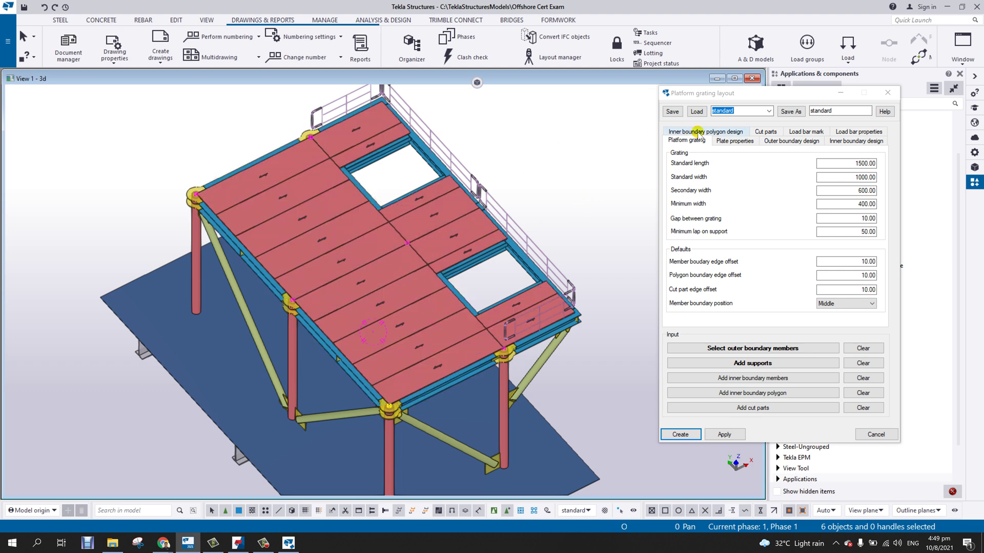
{"action": "left_click", "coordinate": [893, 94]}
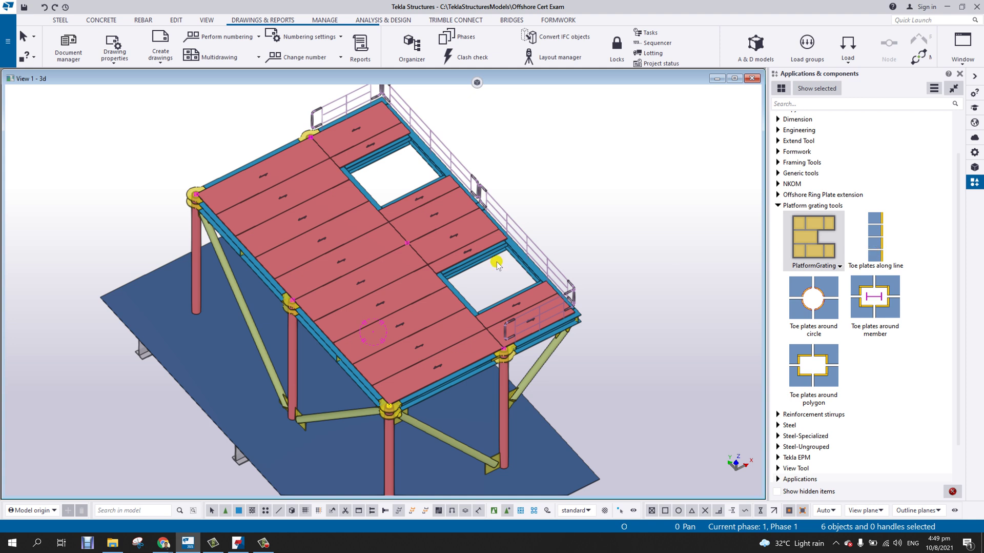
- Start Toe plates along line, check its dimension and plate properties, and apply the standard settings with the toe plate position Left
{"action": "scroll", "coordinate": [376, 164], "scroll_direction": "up", "scroll_amount": 5}
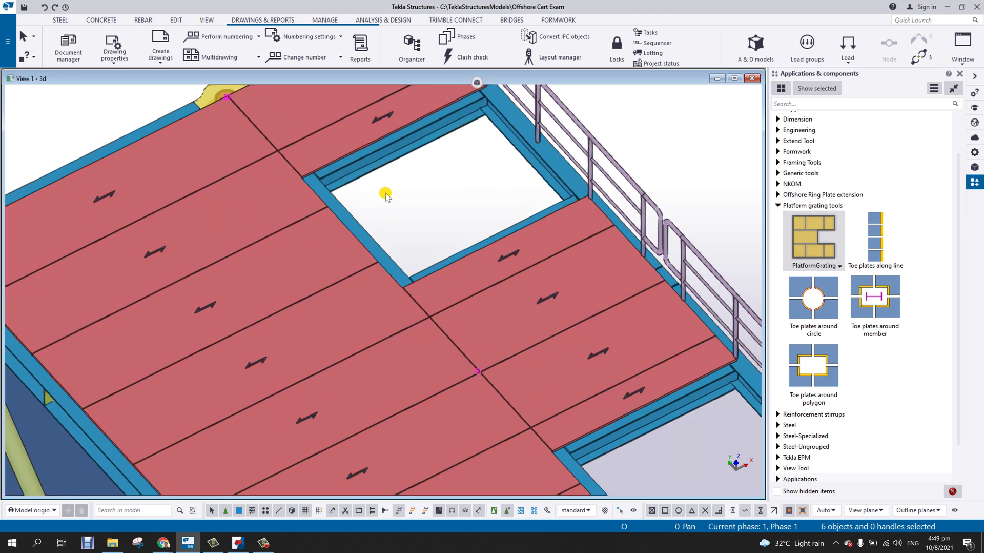
{"action": "scroll", "coordinate": [387, 211], "scroll_direction": "down", "scroll_amount": 6}
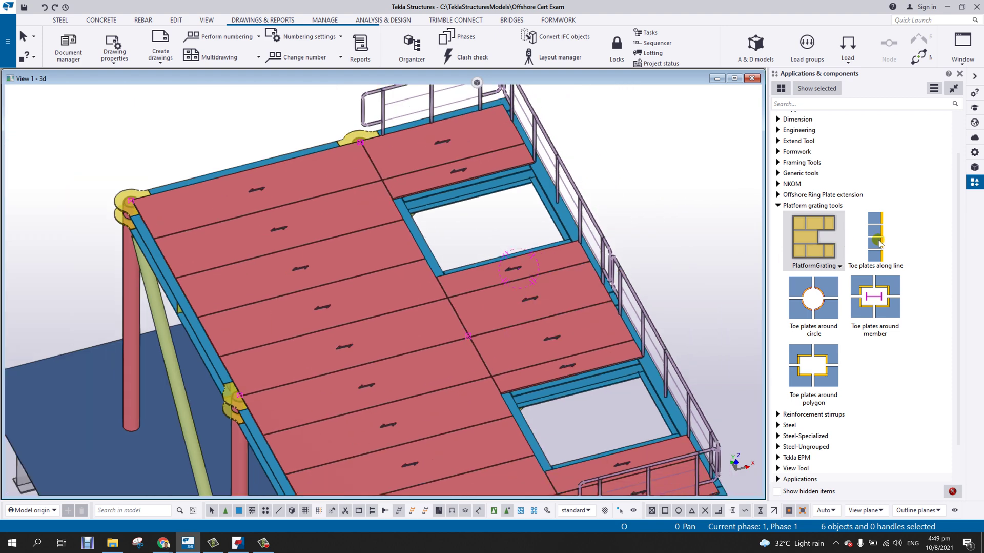
{"action": "double_click", "coordinate": [877, 243]}
{"action": "middle_click_drag", "start_coordinate": [461, 262], "coordinate": [268, 300], "text": "ctrl"}
{"action": "scroll", "coordinate": [424, 369], "scroll_direction": "up", "scroll_amount": 2}
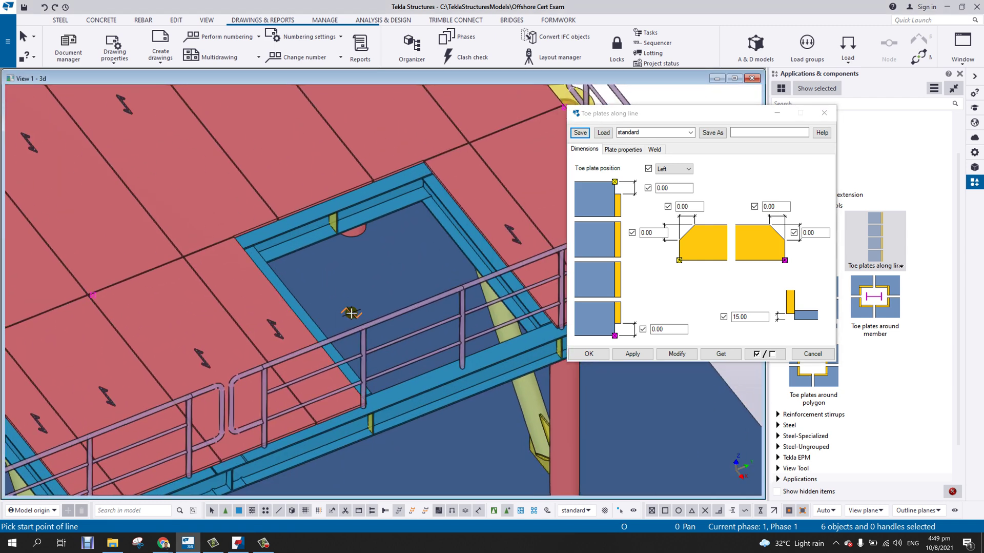
{"action": "middle_click_drag", "start_coordinate": [352, 311], "coordinate": [303, 321]}
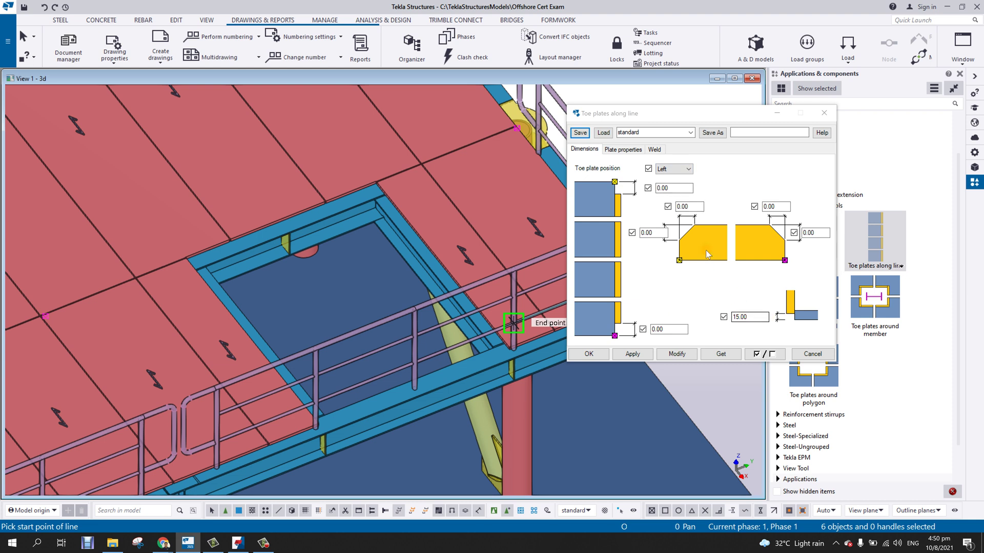
{"action": "left_click", "coordinate": [623, 149]}
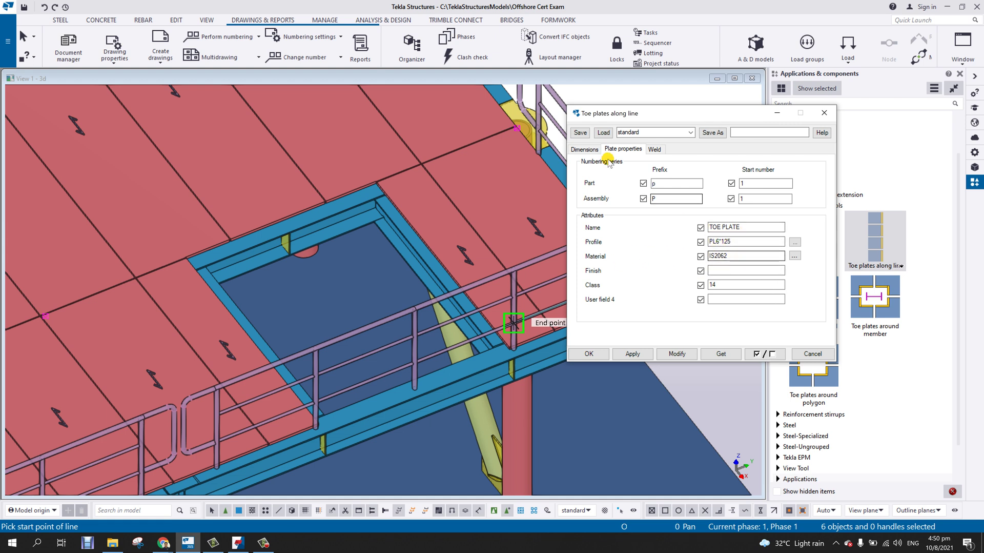
{"action": "left_click", "coordinate": [585, 149]}
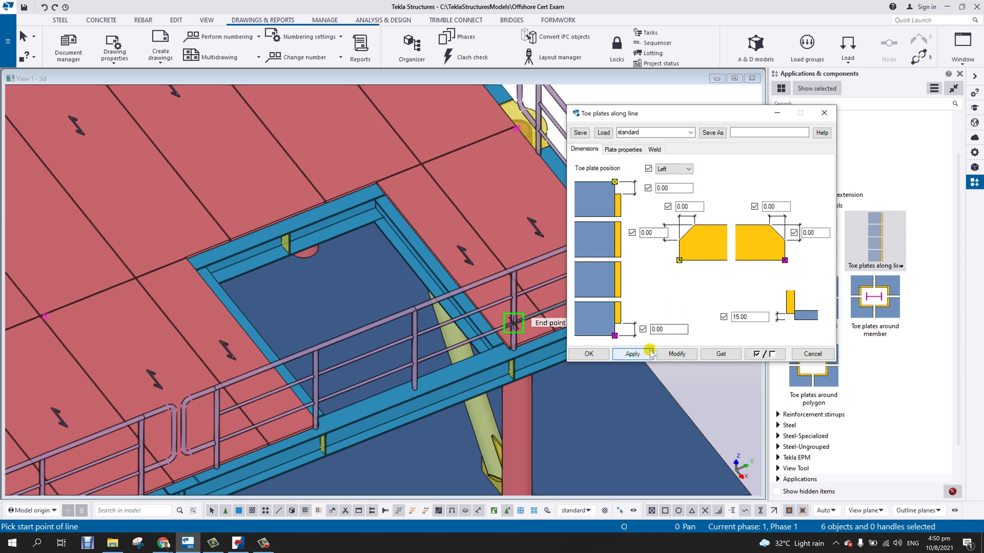
{"action": "left_click", "coordinate": [633, 353]}
- Define the toe plate line along the opening's inner grating edge, from one corner end point to the other
{"action": "scroll", "coordinate": [266, 287], "scroll_direction": "up", "scroll_amount": 5}
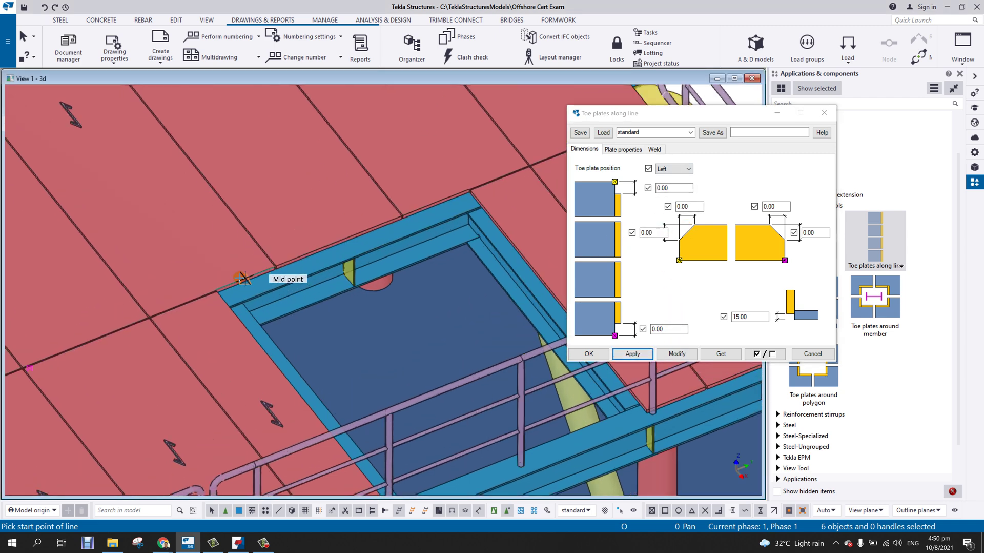
{"action": "scroll", "coordinate": [230, 298], "scroll_direction": "up", "scroll_amount": 2}
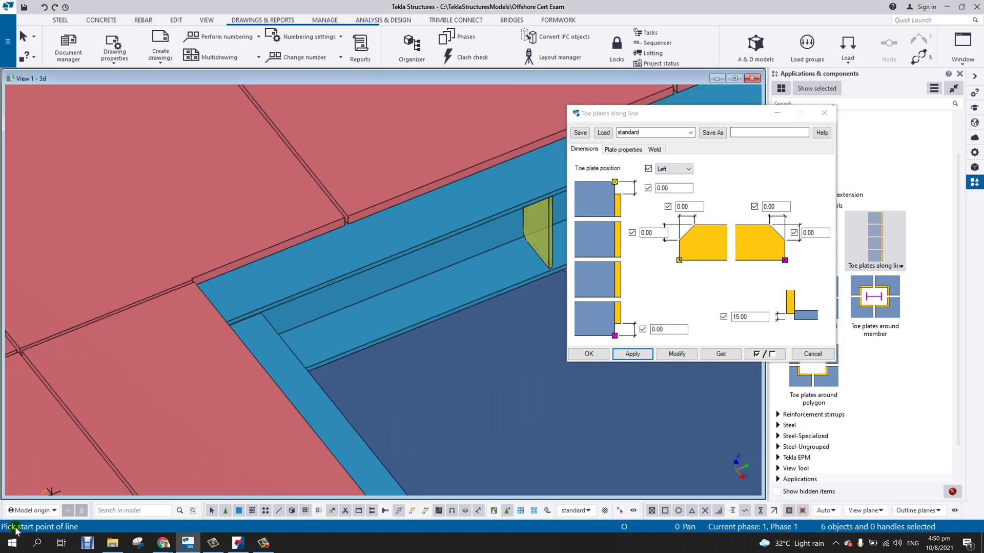
{"action": "scroll", "coordinate": [260, 193], "scroll_direction": "up", "scroll_amount": 3}
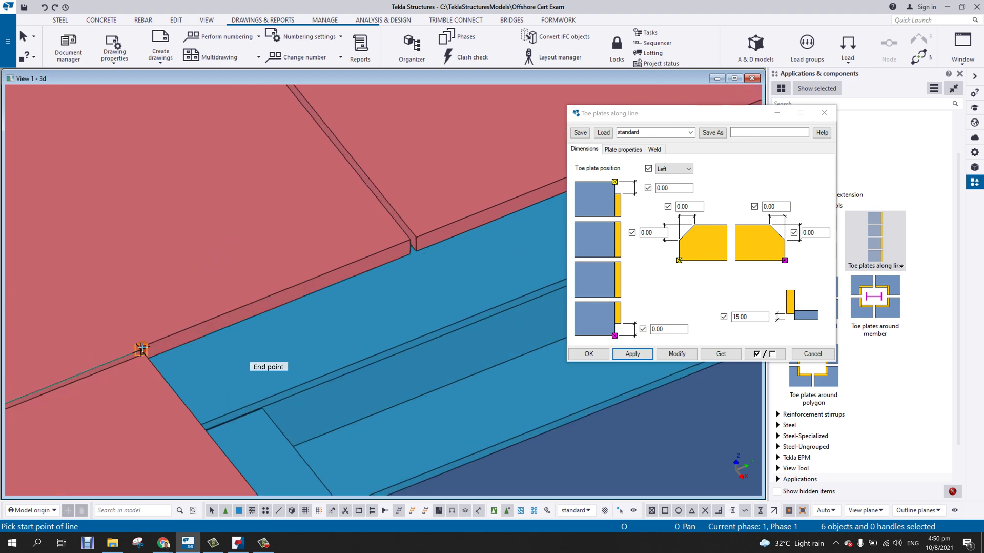
{"action": "left_click", "coordinate": [140, 348]}
{"action": "scroll", "coordinate": [246, 317], "scroll_direction": "down", "scroll_amount": 3}
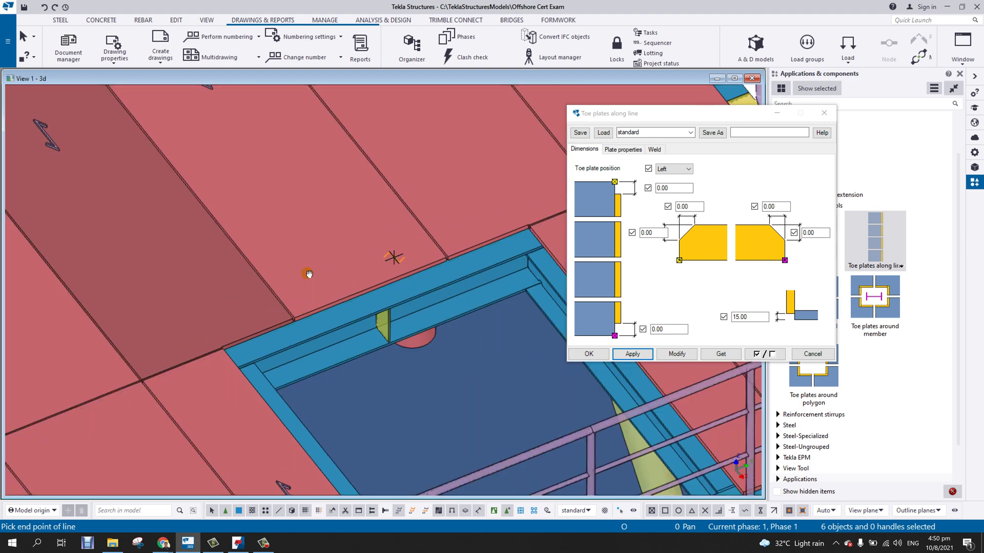
{"action": "scroll", "coordinate": [307, 280], "scroll_direction": "up", "scroll_amount": 4}
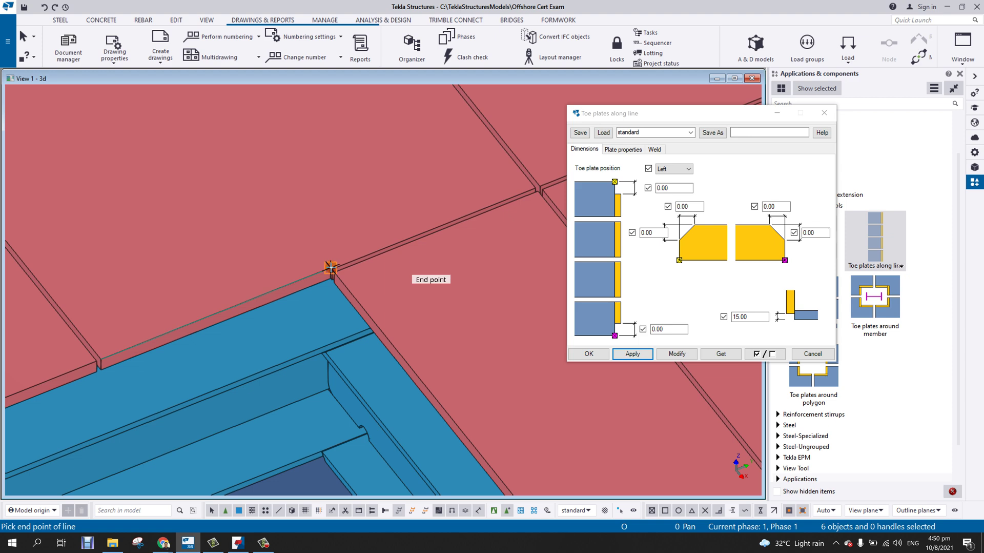
{"action": "left_click", "coordinate": [331, 268]}
- Select the three grating panels bordering the opening's inner edge and create the toe plates along them
{"action": "scroll", "coordinate": [331, 269], "scroll_direction": "down", "scroll_amount": 5}
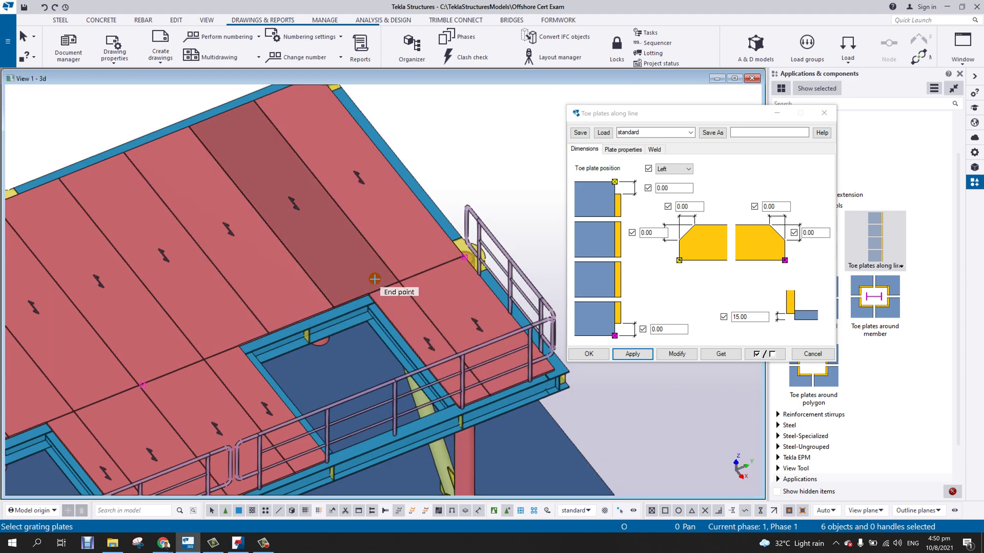
{"action": "scroll", "coordinate": [379, 279], "scroll_direction": "up", "scroll_amount": 3}
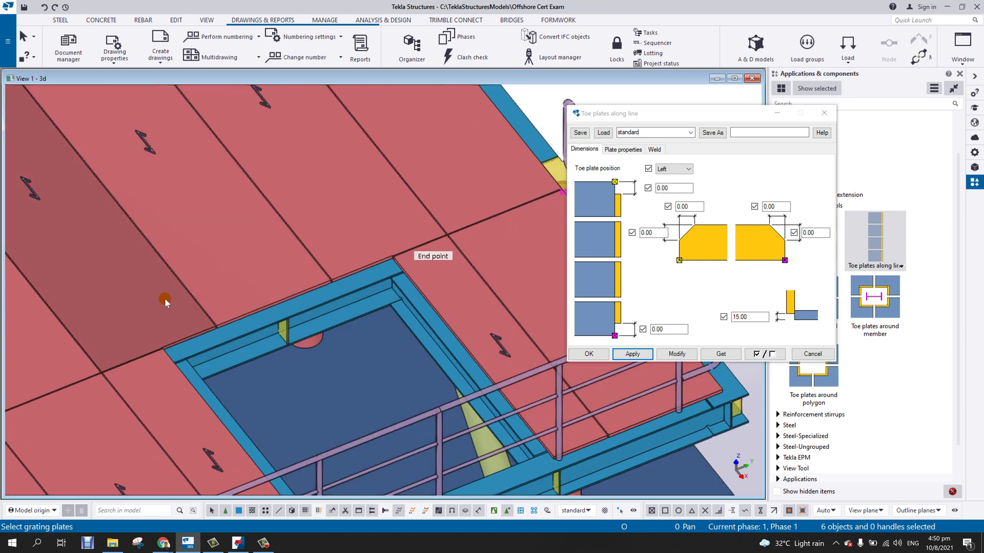
{"action": "left_click", "coordinate": [164, 297]}
{"action": "left_click", "coordinate": [240, 259]}
{"action": "left_click", "coordinate": [363, 221]}
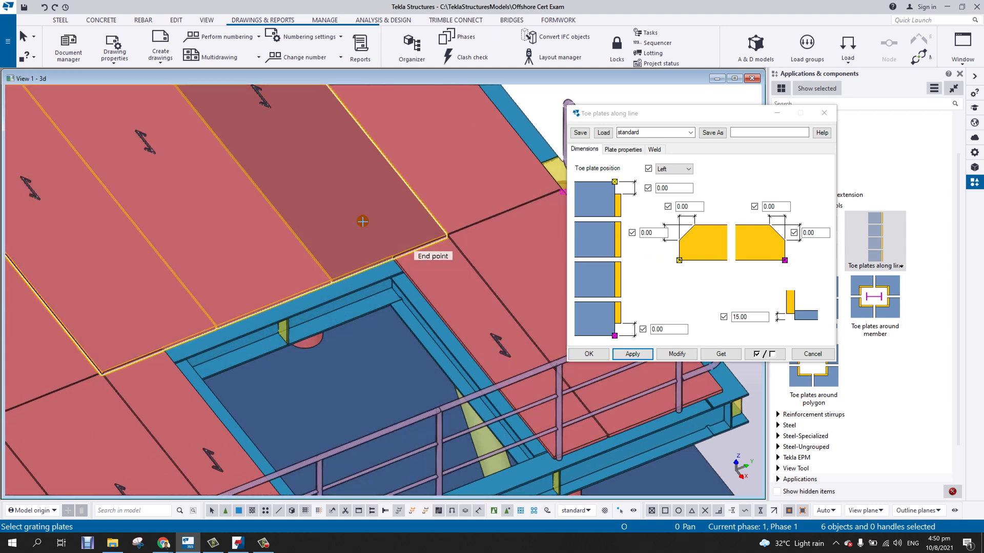
{"action": "middle_click_drag", "start_coordinate": [351, 220], "coordinate": [349, 222]}
{"action": "middle_click", "coordinate": [364, 227]}
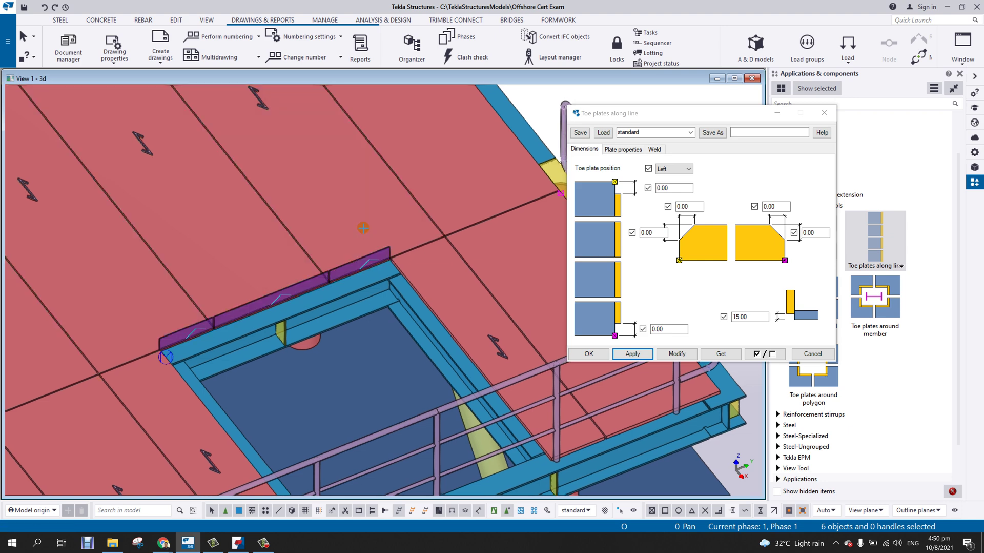
- Examine the toe plates at the opening's inner edge up close and from the opposite side of the platform
{"action": "scroll", "coordinate": [338, 279], "scroll_direction": "up", "scroll_amount": 6}
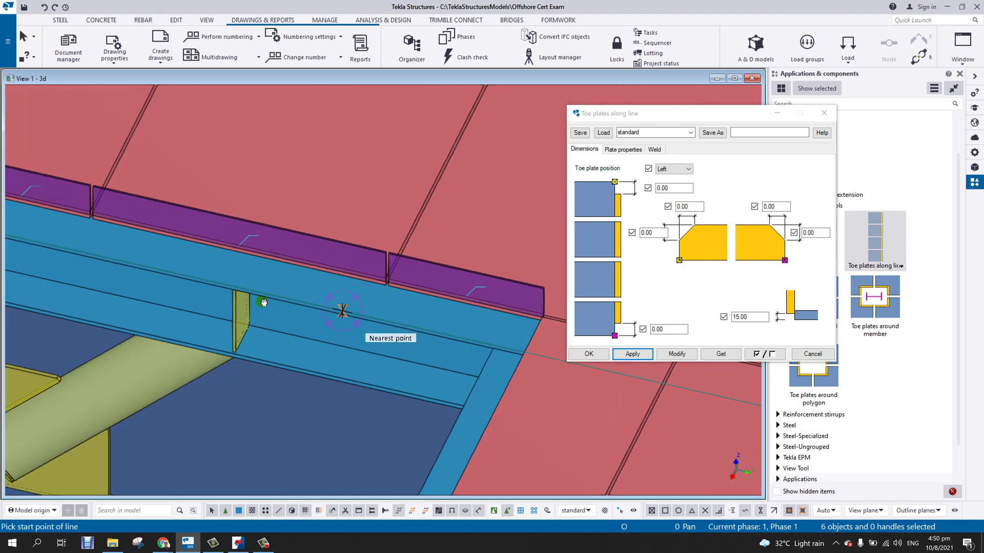
{"action": "scroll", "coordinate": [271, 305], "scroll_direction": "down", "scroll_amount": 5}
{"action": "middle_click_drag", "start_coordinate": [272, 306], "coordinate": [378, 284]}
{"action": "scroll", "coordinate": [294, 262], "scroll_direction": "up", "scroll_amount": 3}
{"action": "scroll", "coordinate": [359, 290], "scroll_direction": "down", "scroll_amount": 5}
{"action": "middle_click_drag", "start_coordinate": [271, 301], "coordinate": [562, 303], "text": "ctrl"}
{"action": "scroll", "coordinate": [136, 402], "scroll_direction": "up", "scroll_amount": 4}
{"action": "middle_click_drag", "start_coordinate": [241, 413], "coordinate": [260, 364]}
{"action": "scroll", "coordinate": [118, 356], "scroll_direction": "down", "scroll_amount": 4}
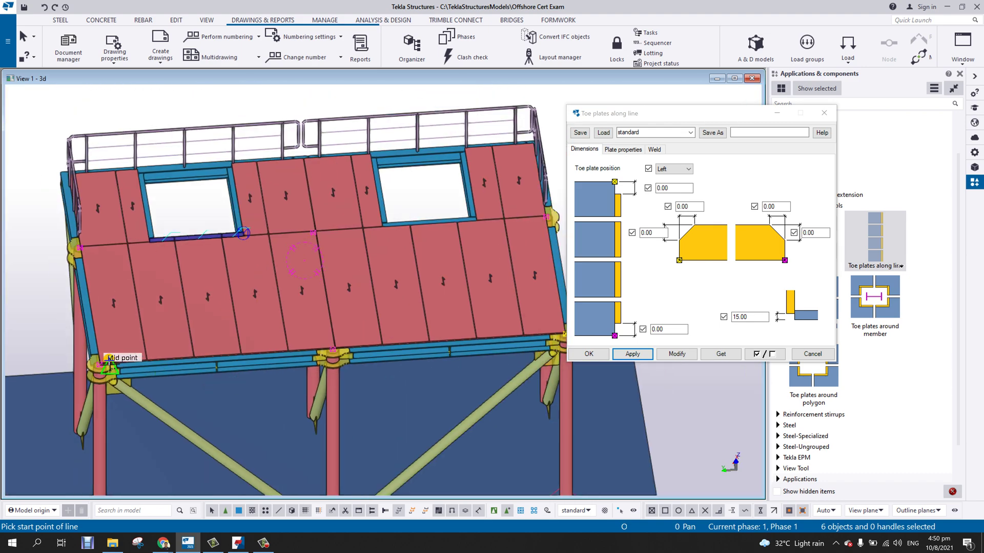
- Define a toe plate line along the platform's outer edge opposite the handrail, from the corner column to the middle column
{"action": "scroll", "coordinate": [94, 353], "scroll_direction": "up", "scroll_amount": 6}
{"action": "scroll", "coordinate": [91, 376], "scroll_direction": "up", "scroll_amount": 2}
{"action": "left_click", "coordinate": [91, 380]}
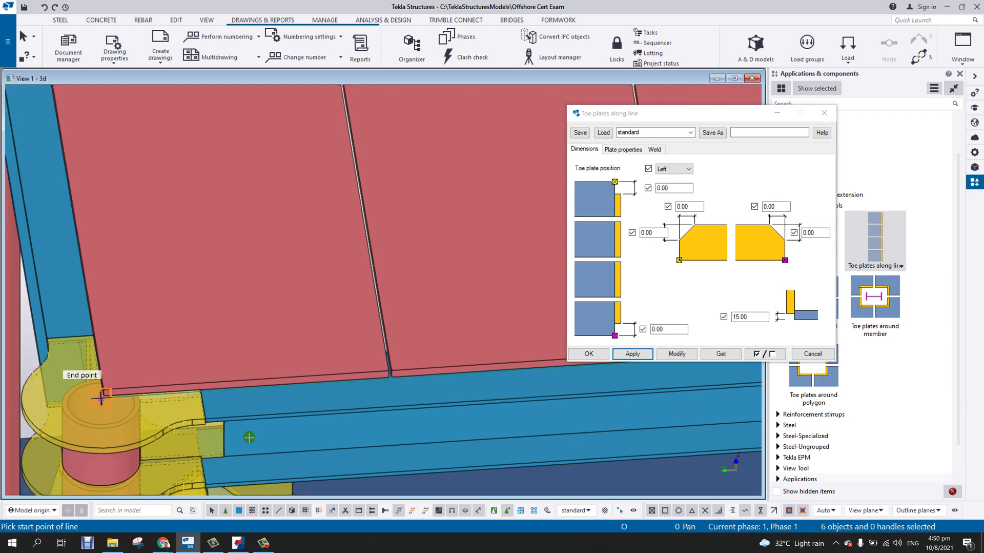
{"action": "scroll", "coordinate": [466, 391], "scroll_direction": "down", "scroll_amount": 5}
{"action": "scroll", "coordinate": [308, 343], "scroll_direction": "up", "scroll_amount": 5}
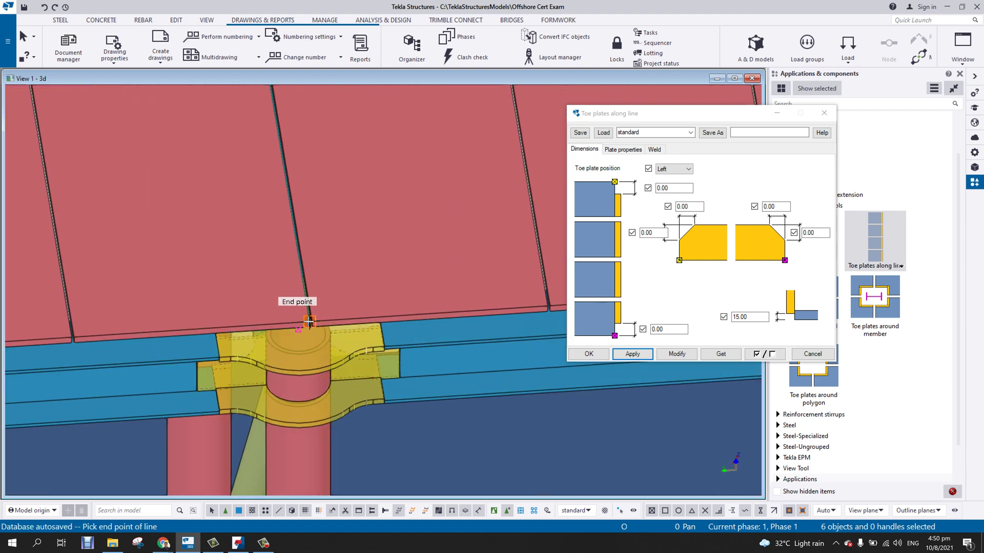
{"action": "scroll", "coordinate": [308, 320], "scroll_direction": "up", "scroll_amount": 1}
{"action": "left_click", "coordinate": [308, 320]}
- Select the five grating panels between the corner and middle columns, create their outer-edge toe plates, and end the command
{"action": "scroll", "coordinate": [307, 320], "scroll_direction": "down", "scroll_amount": 4}
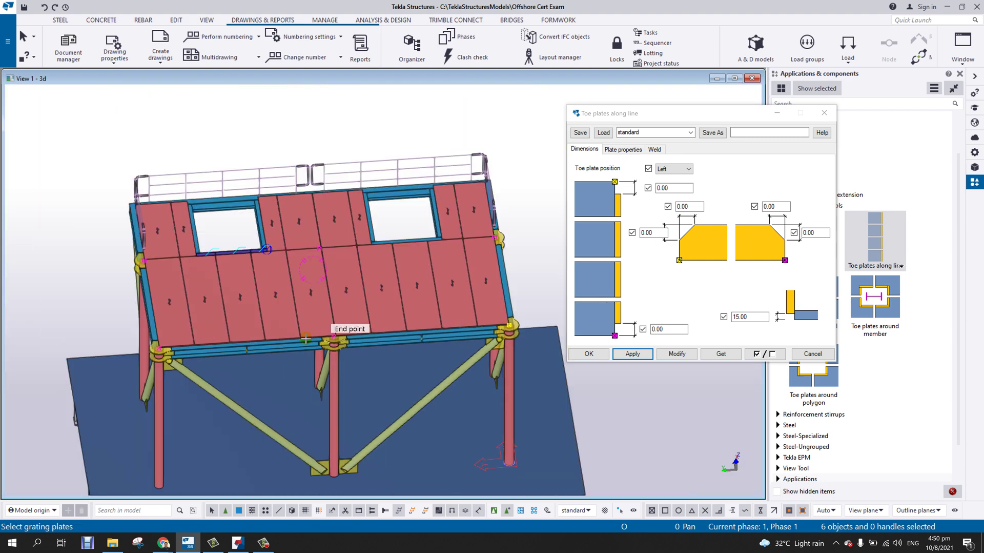
{"action": "scroll", "coordinate": [421, 338], "scroll_direction": "up", "scroll_amount": 2}
{"action": "left_click", "coordinate": [174, 330]}
{"action": "left_click", "coordinate": [226, 328]}
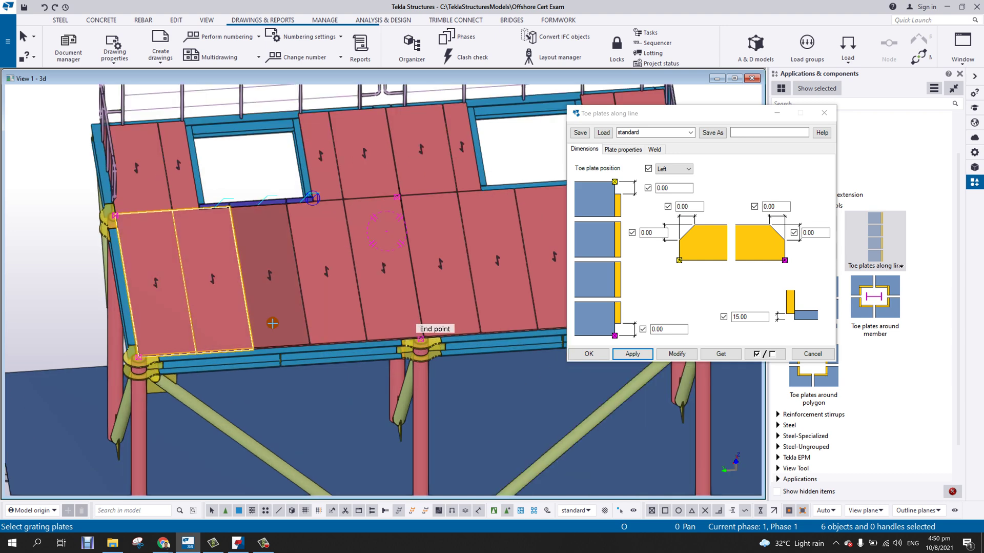
{"action": "left_click", "coordinate": [272, 323]}
{"action": "left_click", "coordinate": [331, 313]}
{"action": "left_click", "coordinate": [403, 296]}
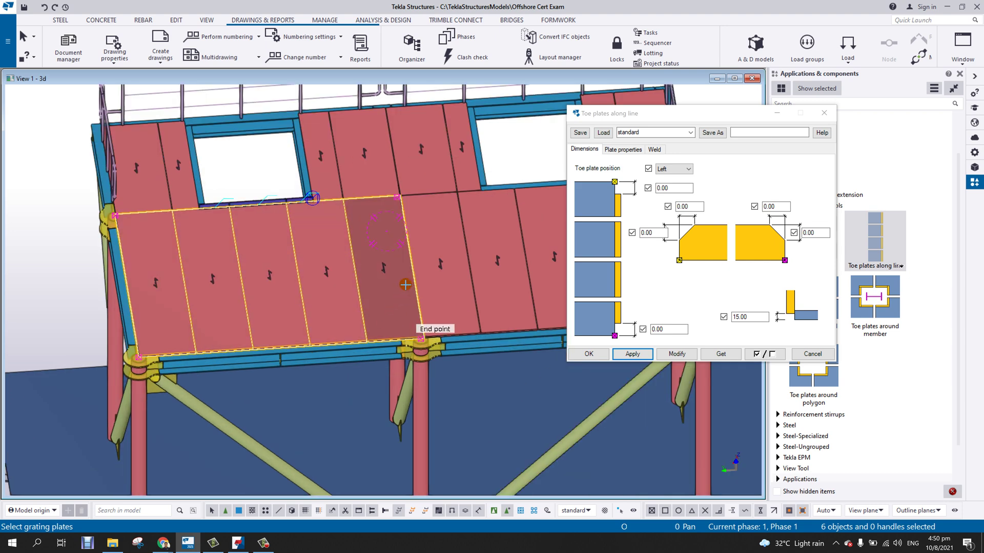
{"action": "middle_click", "coordinate": [406, 284]}
{"action": "right_click", "coordinate": [371, 290]}
{"action": "left_click", "coordinate": [383, 294]}
- Examine the outer-edge toe plates, close the line toe plate settings, and look over the panel joints between the two openings
{"action": "scroll", "coordinate": [382, 345], "scroll_direction": "up", "scroll_amount": 4}
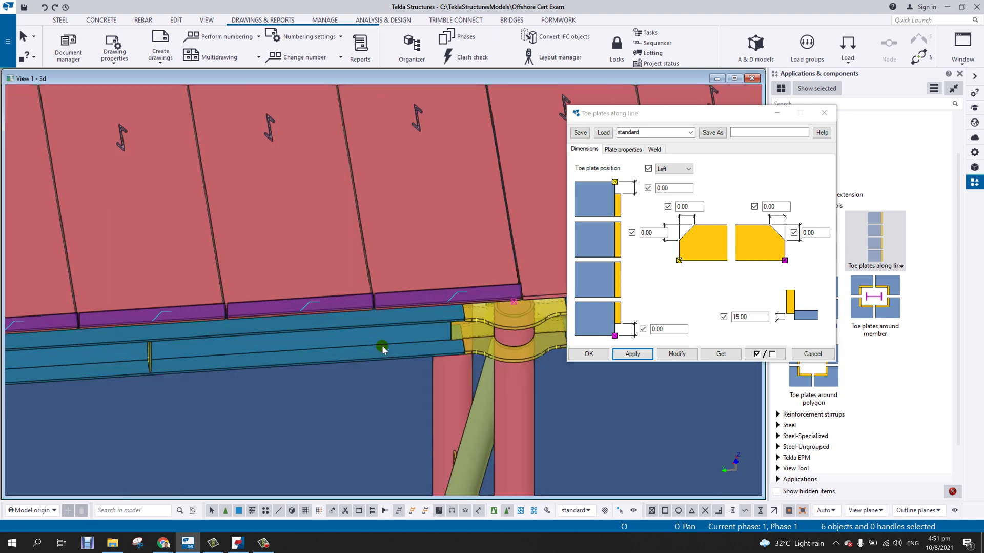
{"action": "middle_click_drag", "start_coordinate": [382, 346], "coordinate": [429, 285], "text": "ctrl"}
{"action": "scroll", "coordinate": [420, 311], "scroll_direction": "down", "scroll_amount": 3}
{"action": "scroll", "coordinate": [420, 312], "scroll_direction": "down", "scroll_amount": 3}
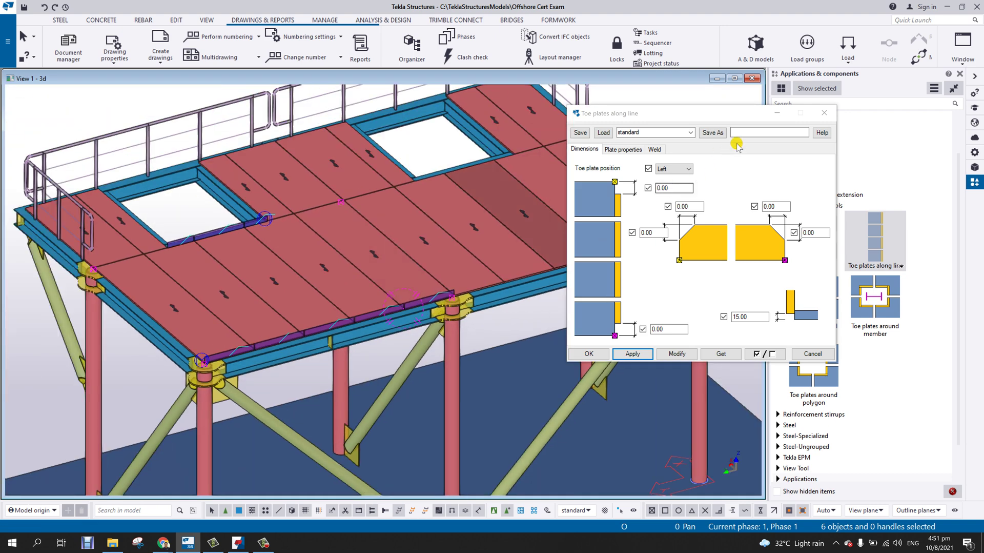
{"action": "left_click", "coordinate": [825, 113]}
{"action": "middle_click_drag", "start_coordinate": [317, 195], "coordinate": [277, 210]}
{"action": "scroll", "coordinate": [277, 210], "scroll_direction": "up", "scroll_amount": 8}
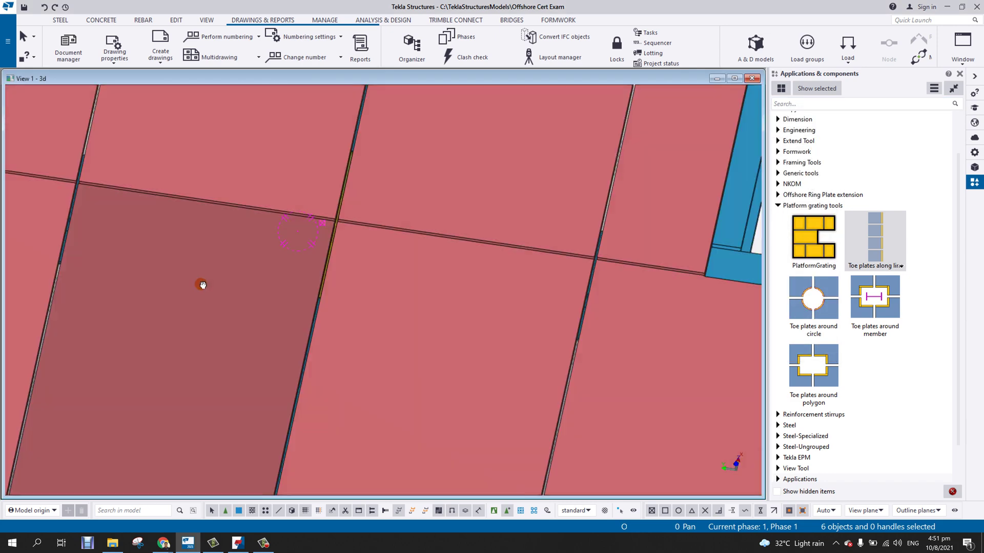
{"action": "scroll", "coordinate": [355, 251], "scroll_direction": "down", "scroll_amount": 10}
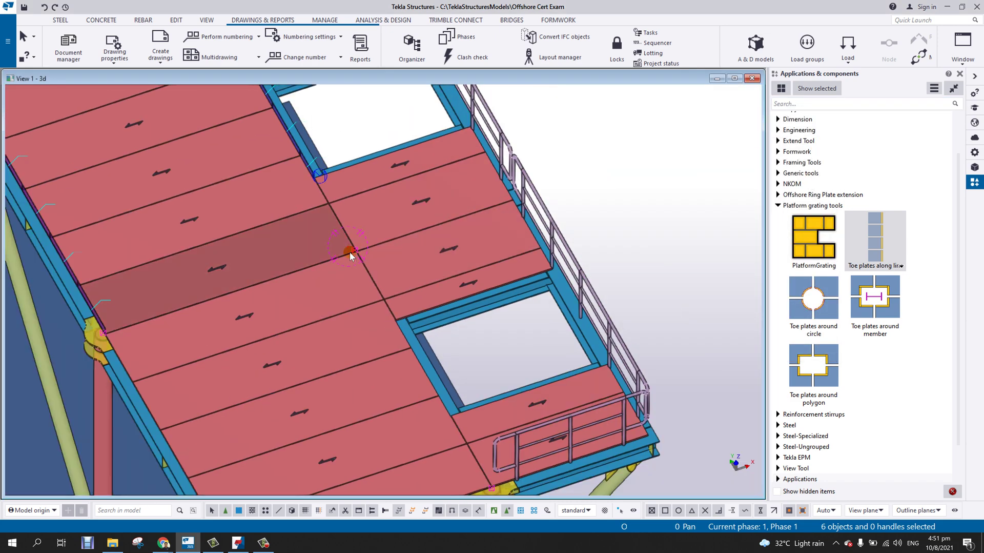
{"action": "scroll", "coordinate": [355, 250], "scroll_direction": "up", "scroll_amount": 6}
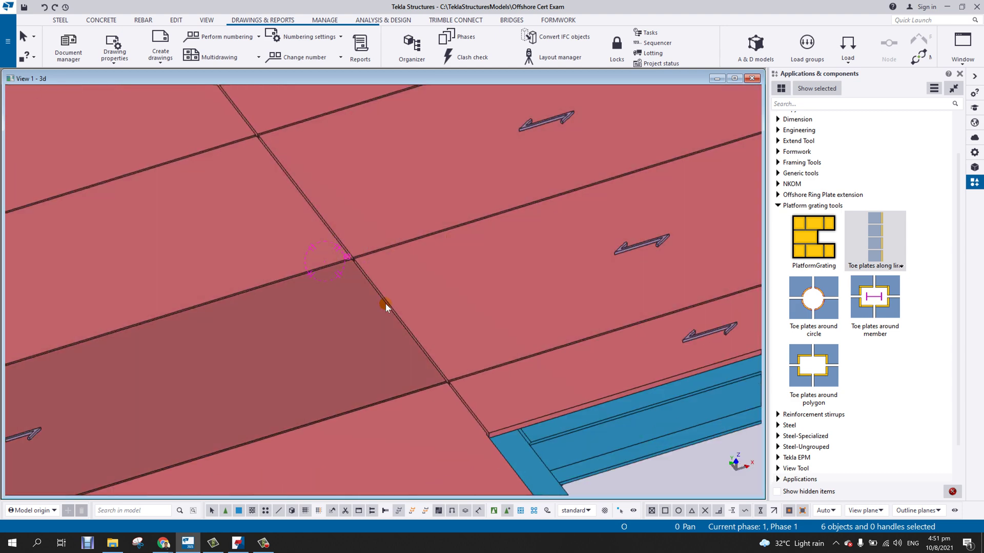
- Start Toe plates around circle, set the circle radius to 250 mm, and apply the settings
{"action": "left_click", "coordinate": [821, 305]}
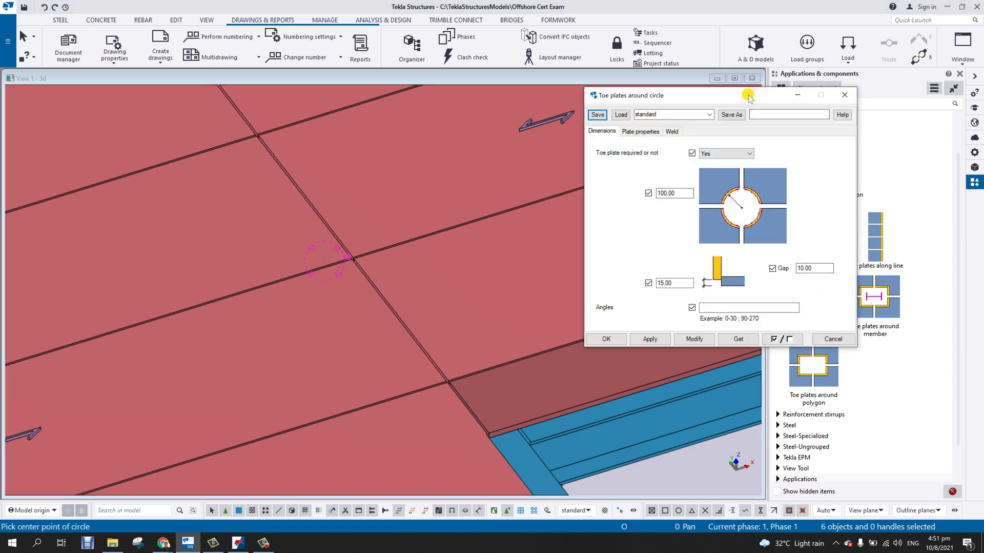
{"action": "left_click_drag", "start_coordinate": [748, 96], "coordinate": [723, 199]}
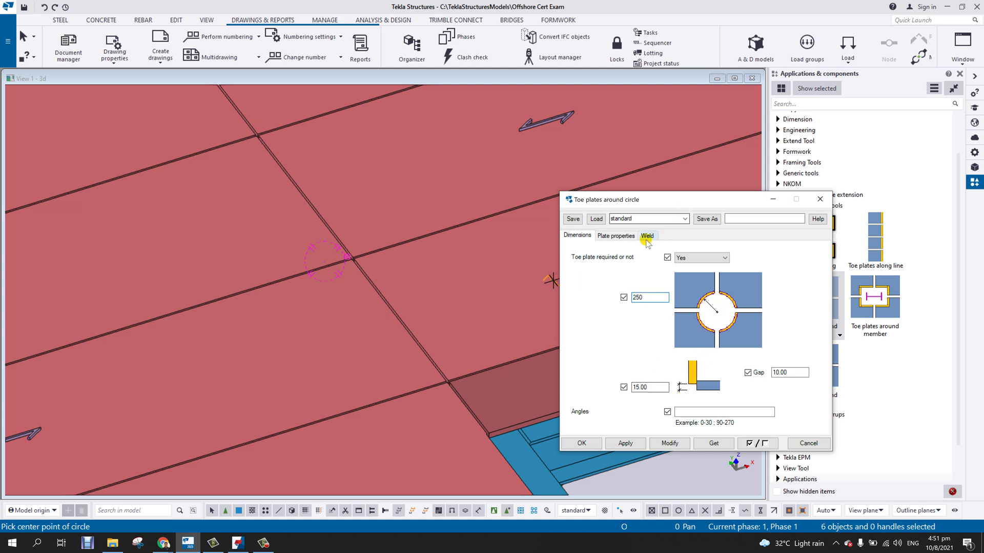
{"action": "left_click", "coordinate": [618, 235]}
{"action": "left_click", "coordinate": [584, 235]}
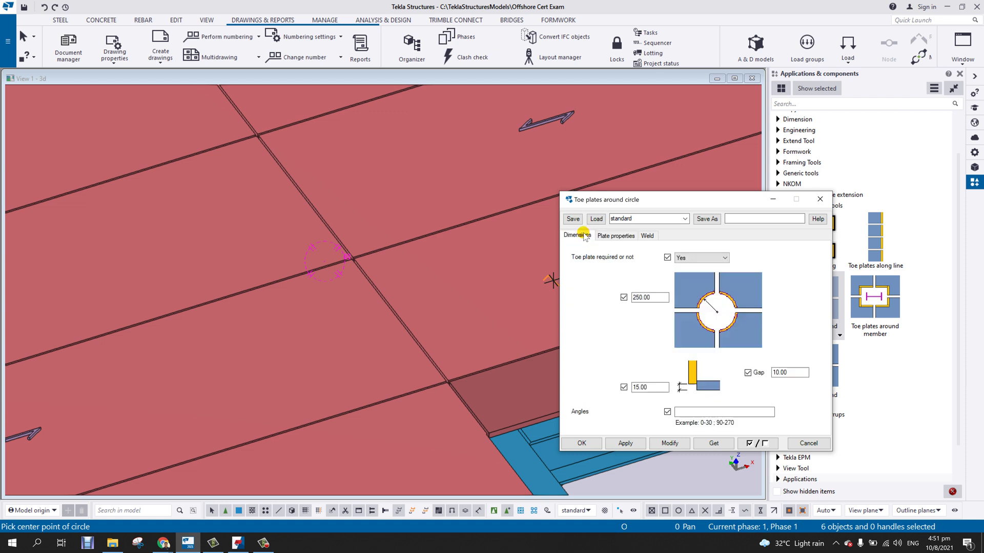
- Set the circle's center at the panel corner where four grating panels meet between the two openings
{"action": "middle_click_drag", "start_coordinate": [376, 269], "coordinate": [330, 325]}
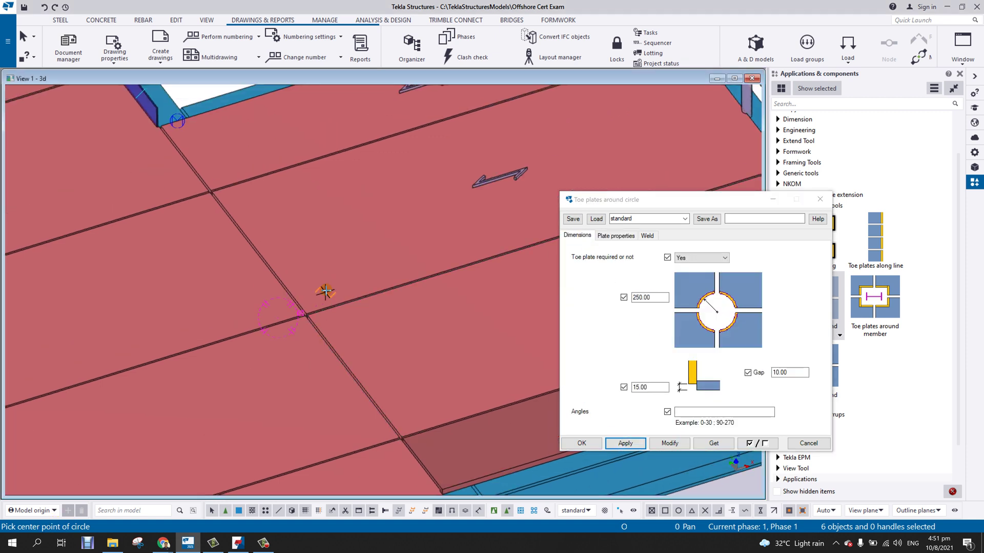
{"action": "scroll", "coordinate": [325, 291], "scroll_direction": "up", "scroll_amount": 5}
{"action": "scroll", "coordinate": [348, 287], "scroll_direction": "down", "scroll_amount": 2}
{"action": "middle_click_drag", "start_coordinate": [316, 338], "coordinate": [283, 339]}
{"action": "scroll", "coordinate": [321, 300], "scroll_direction": "down", "scroll_amount": 2}
{"action": "scroll", "coordinate": [374, 282], "scroll_direction": "down", "scroll_amount": 3}
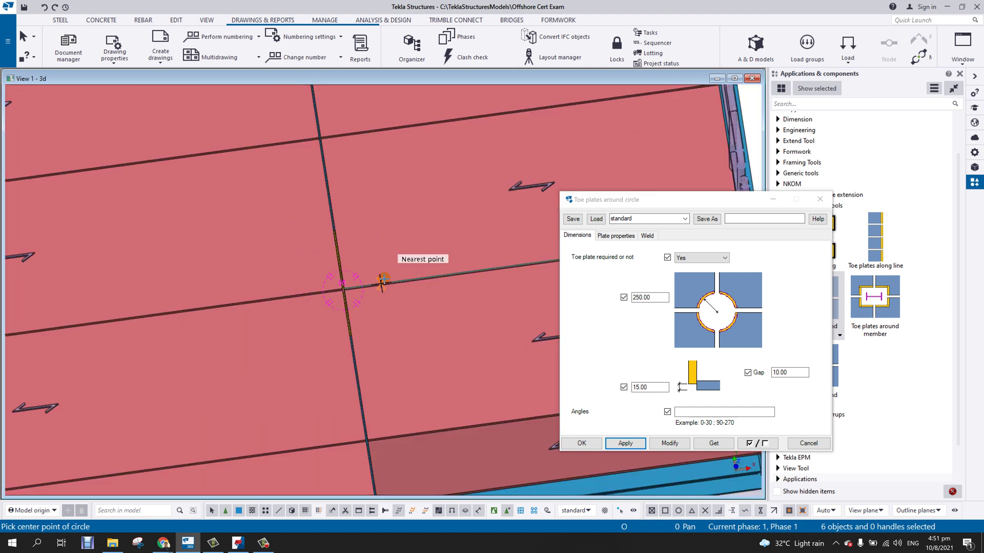
{"action": "scroll", "coordinate": [345, 289], "scroll_direction": "up", "scroll_amount": 3}
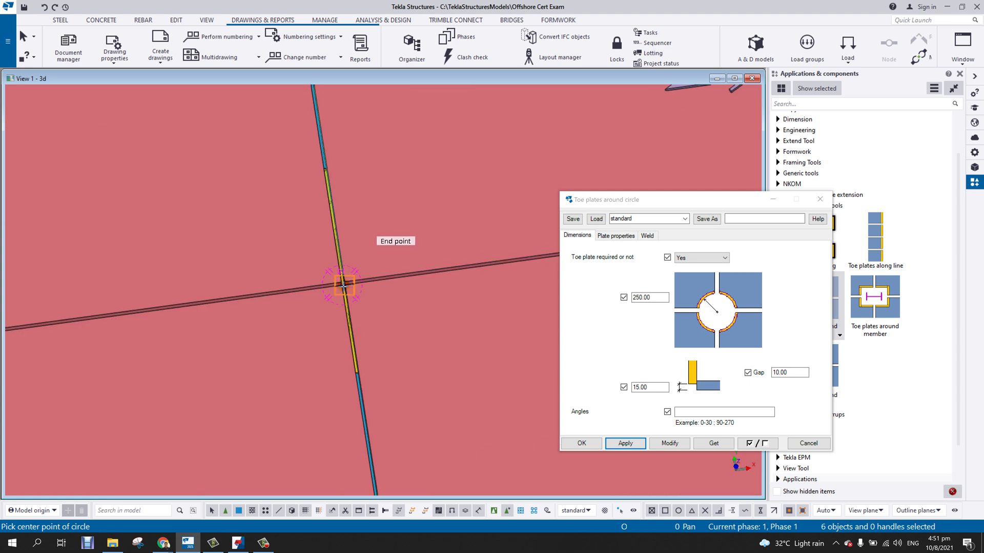
{"action": "mouse_move", "coordinate": [342, 297]}
{"action": "middle_mouse_down", "text": "ctrl"}
{"action": "mouse_move", "coordinate": [406, 277]}
{"action": "mouse_move", "coordinate": [352, 284]}
{"action": "middle_mouse_up", "text": "ctrl"}
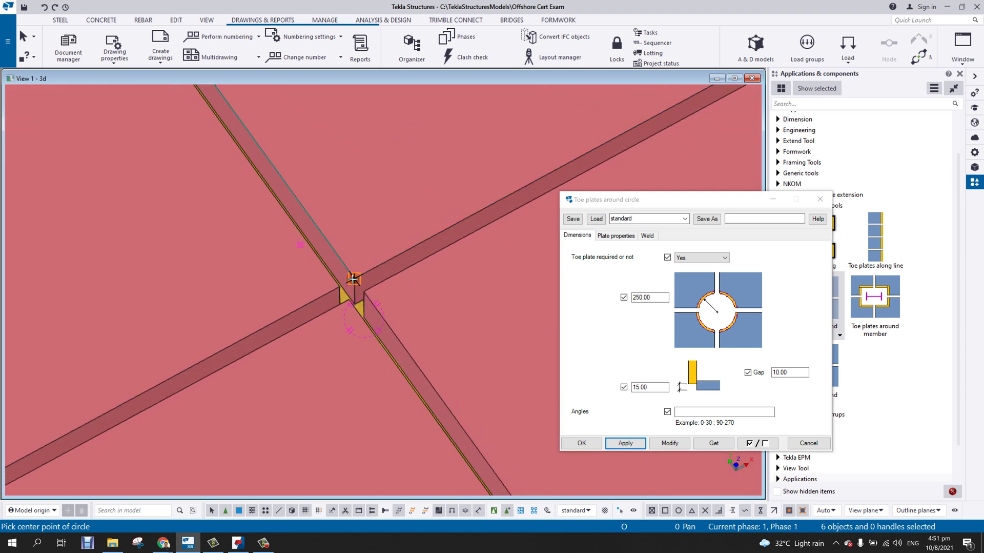
{"action": "scroll", "coordinate": [353, 282], "scroll_direction": "down", "scroll_amount": 2}
{"action": "scroll", "coordinate": [354, 293], "scroll_direction": "up", "scroll_amount": 3}
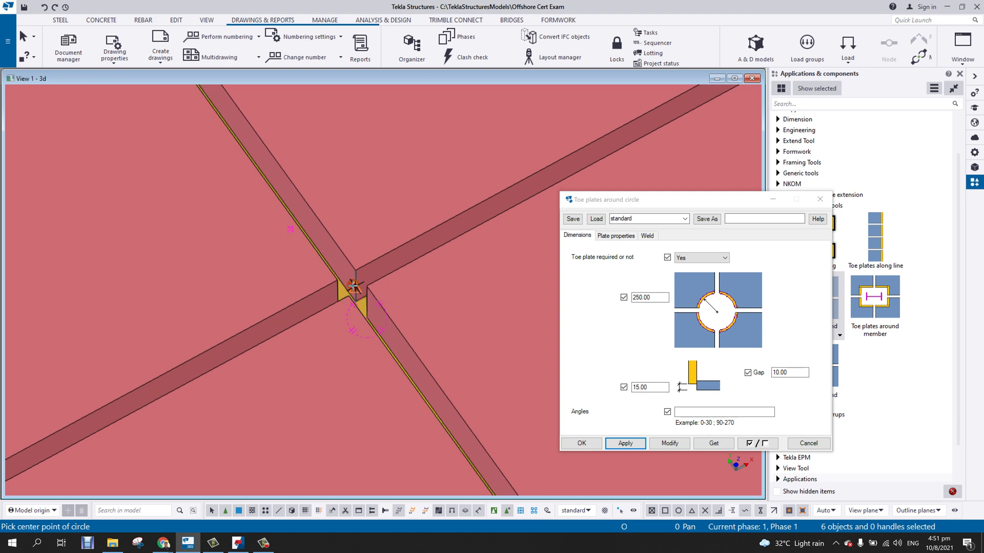
{"action": "mouse_move", "coordinate": [355, 283]}
{"action": "middle_mouse_down", "text": "ctrl"}
{"action": "mouse_move", "coordinate": [309, 325]}
{"action": "mouse_move", "coordinate": [355, 296]}
{"action": "mouse_move", "coordinate": [362, 275]}
{"action": "middle_mouse_up", "text": "ctrl"}
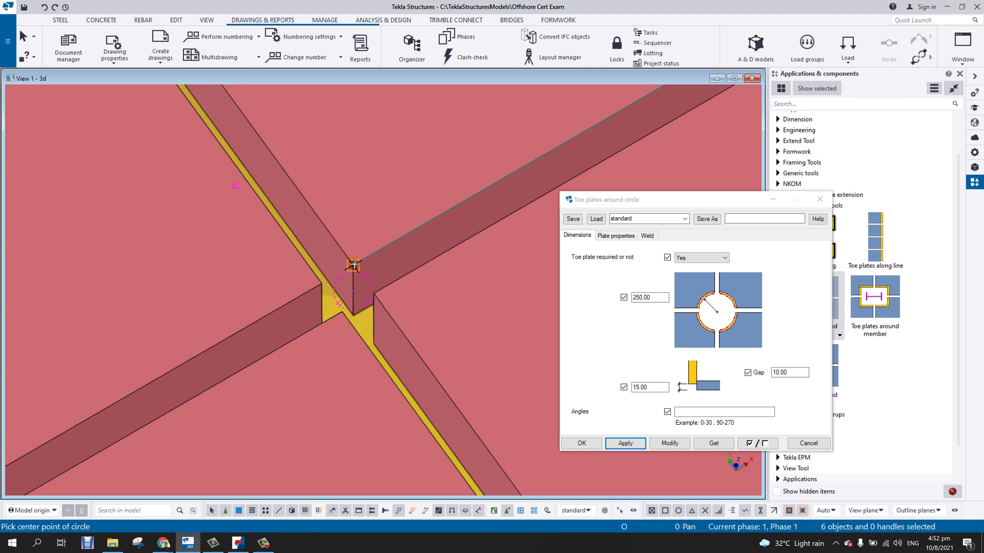
{"action": "left_click", "coordinate": [353, 266]}
- Select the four grating panels around the picked center and create the circular toe plates
{"action": "scroll", "coordinate": [353, 266], "scroll_direction": "down", "scroll_amount": 8}
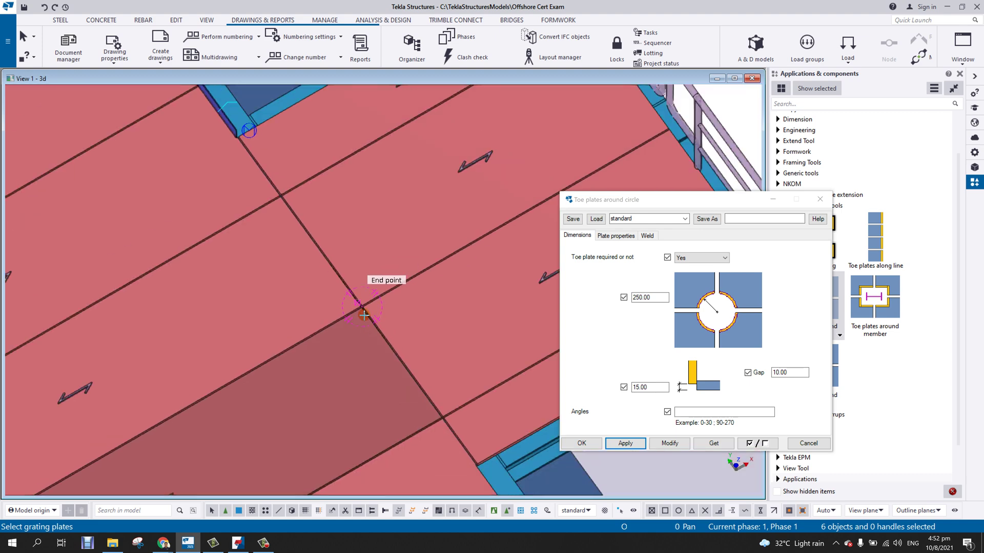
{"action": "middle_click_drag", "start_coordinate": [346, 345], "coordinate": [340, 218]}
{"action": "left_click", "coordinate": [356, 198]}
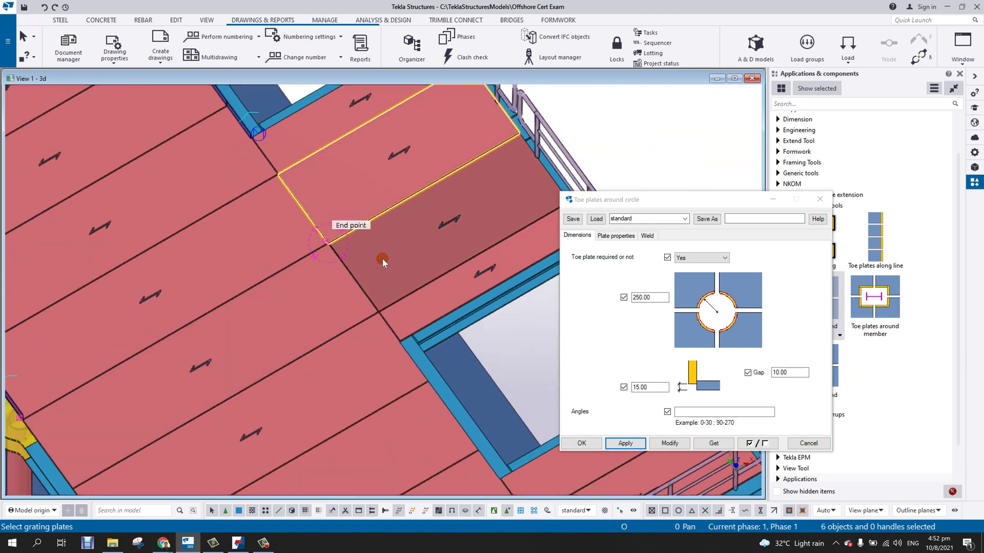
{"action": "left_click", "coordinate": [382, 260]}
{"action": "left_click", "coordinate": [317, 279]}
{"action": "left_click", "coordinate": [283, 250]}
{"action": "middle_click", "coordinate": [328, 201]}
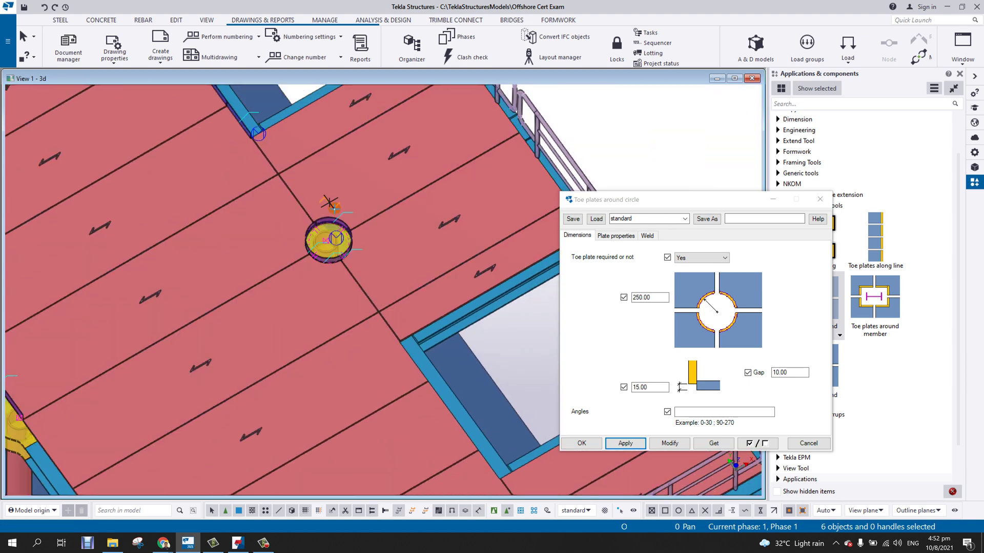
- End the command and examine the toe plates around the circular opening
{"action": "scroll", "coordinate": [339, 233], "scroll_direction": "up", "scroll_amount": 5}
{"action": "right_click", "coordinate": [397, 168]}
{"action": "left_click", "coordinate": [410, 176]}
{"action": "mouse_move", "coordinate": [384, 206]}
{"action": "middle_mouse_down", "text": "ctrl"}
{"action": "mouse_move", "coordinate": [351, 194]}
{"action": "mouse_move", "coordinate": [332, 219]}
{"action": "mouse_move", "coordinate": [225, 219]}
{"action": "mouse_move", "coordinate": [304, 259]}
{"action": "middle_mouse_up", "text": "ctrl"}
{"action": "scroll", "coordinate": [305, 260], "scroll_direction": "down", "scroll_amount": 3}
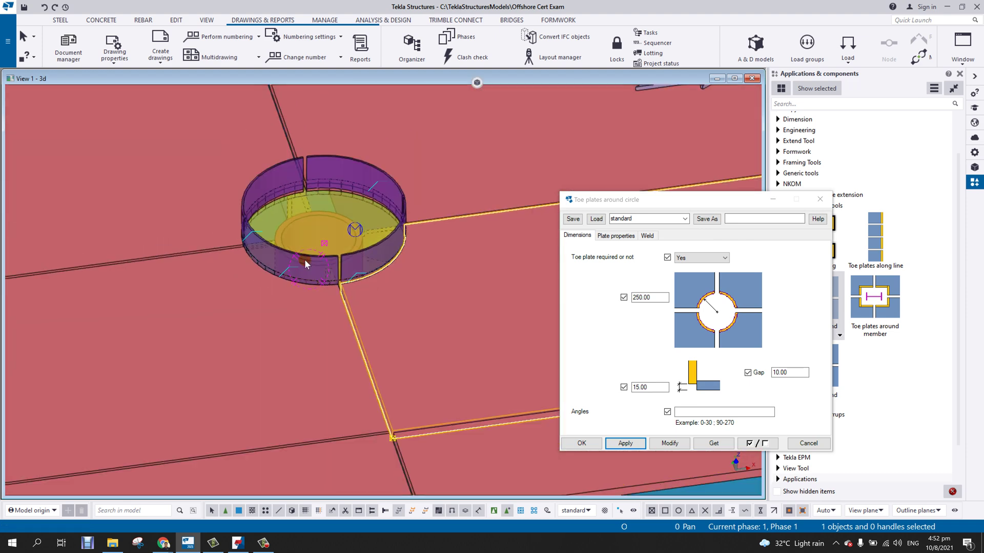
{"action": "scroll", "coordinate": [319, 242], "scroll_direction": "up", "scroll_amount": 3}
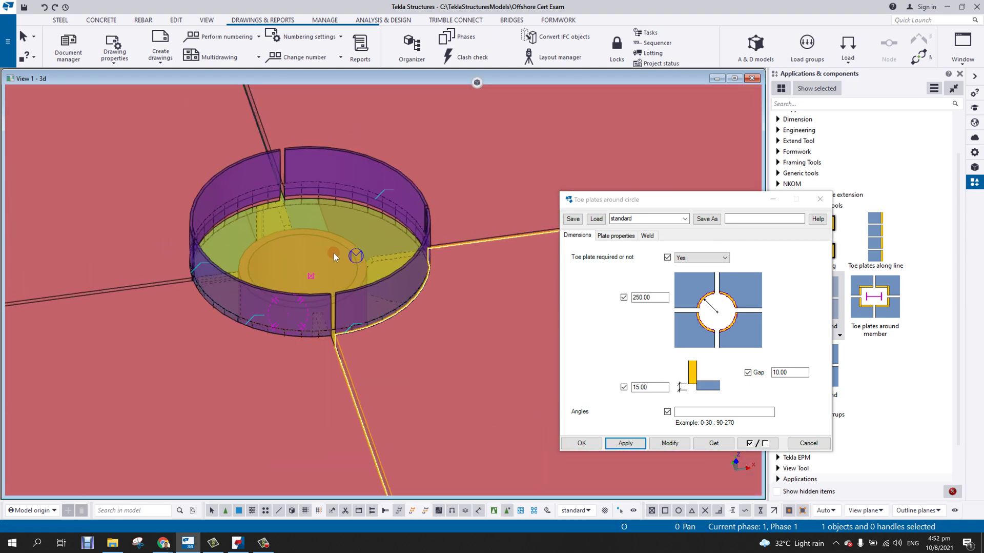
{"action": "scroll", "coordinate": [357, 258], "scroll_direction": "down", "scroll_amount": 2}
{"action": "middle_click_drag", "start_coordinate": [369, 272], "coordinate": [352, 255], "text": "ctrl"}
{"action": "scroll", "coordinate": [375, 293], "scroll_direction": "down", "scroll_amount": 3}
{"action": "scroll", "coordinate": [352, 255], "scroll_direction": "up", "scroll_amount": 4}
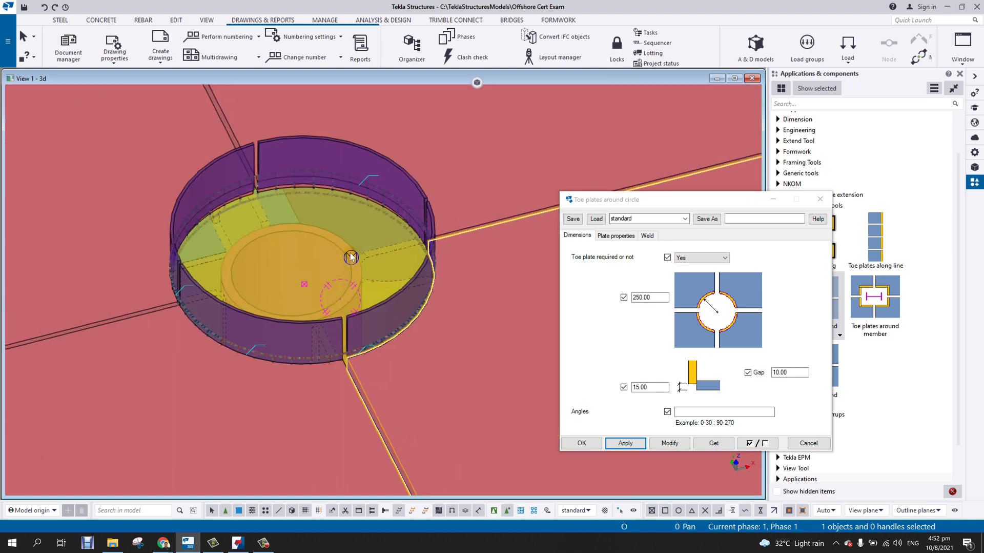
- Set the angle of the circular toe plates to 90 and modify the component
{"action": "left_click", "coordinate": [743, 411]}
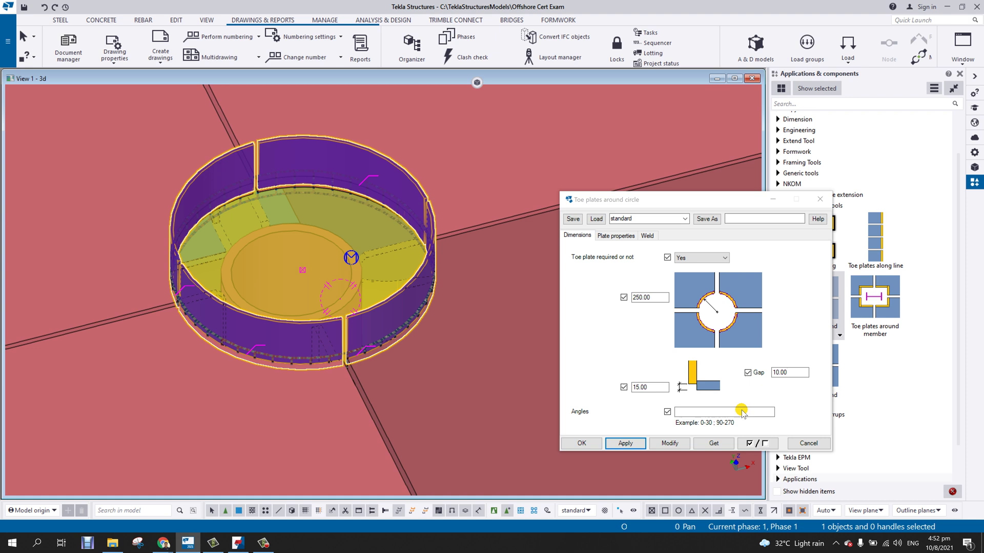
{"action": "left_click", "coordinate": [697, 411]}
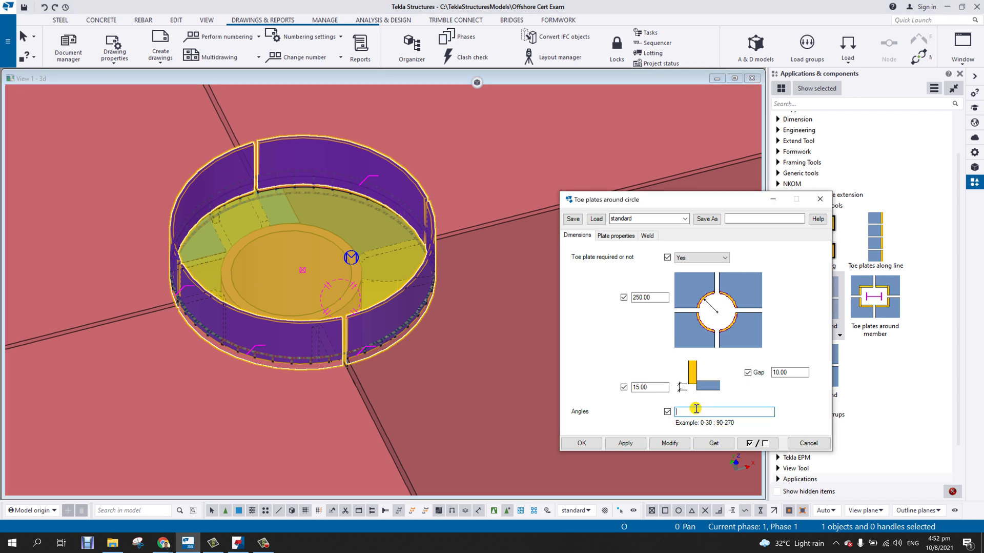
{"action": "left_click", "coordinate": [670, 442]}
{"action": "scroll", "coordinate": [403, 232], "scroll_direction": "down", "scroll_amount": 2}
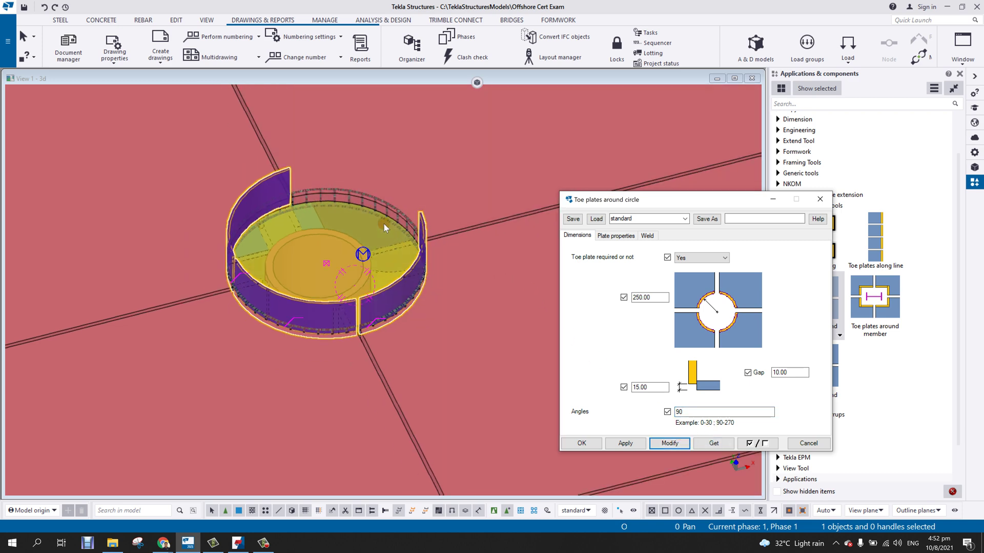
{"action": "middle_click_drag", "start_coordinate": [403, 229], "coordinate": [354, 275], "text": "ctrl"}
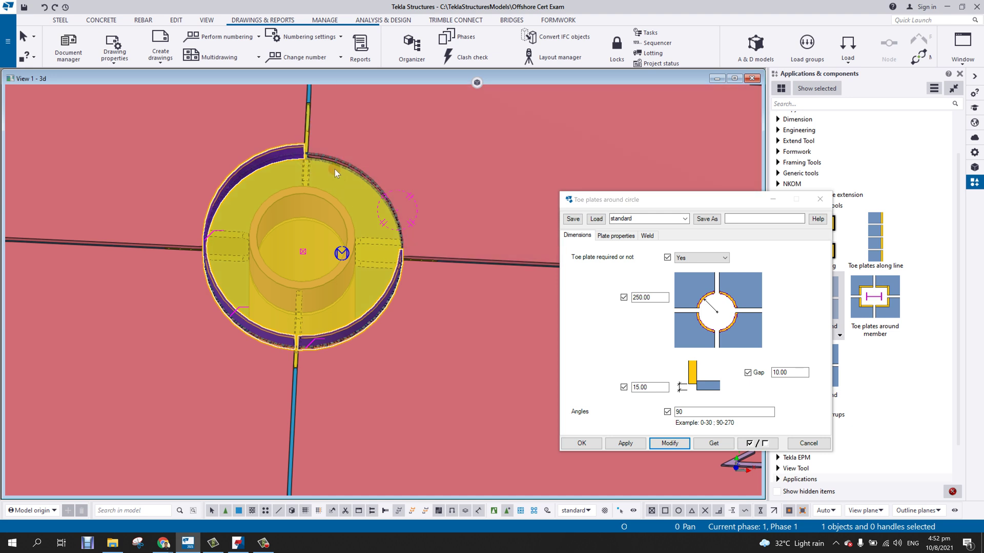
- Change the angle of the circular toe plates to 180 and modify the component
{"action": "double_click", "coordinate": [679, 411]}
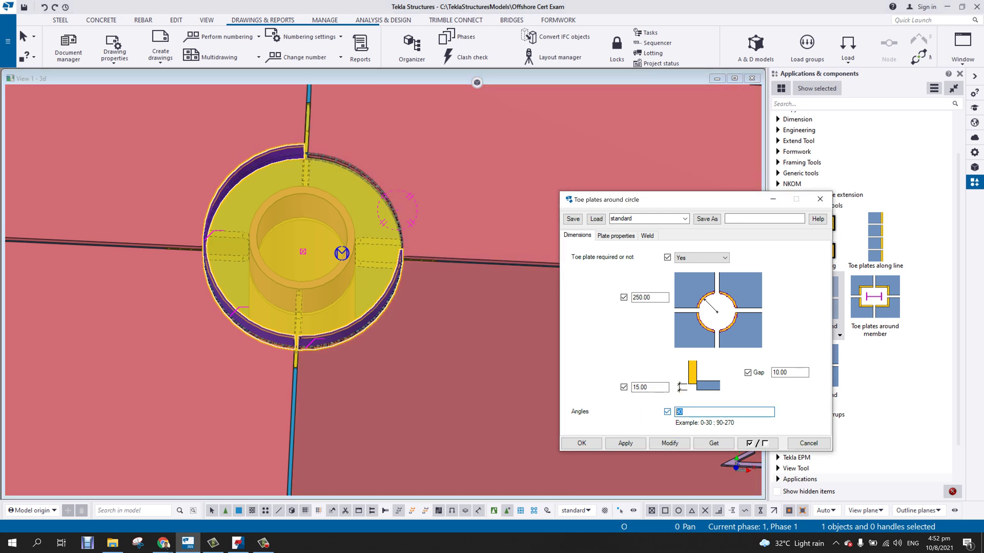
{"action": "left_click", "coordinate": [669, 443]}
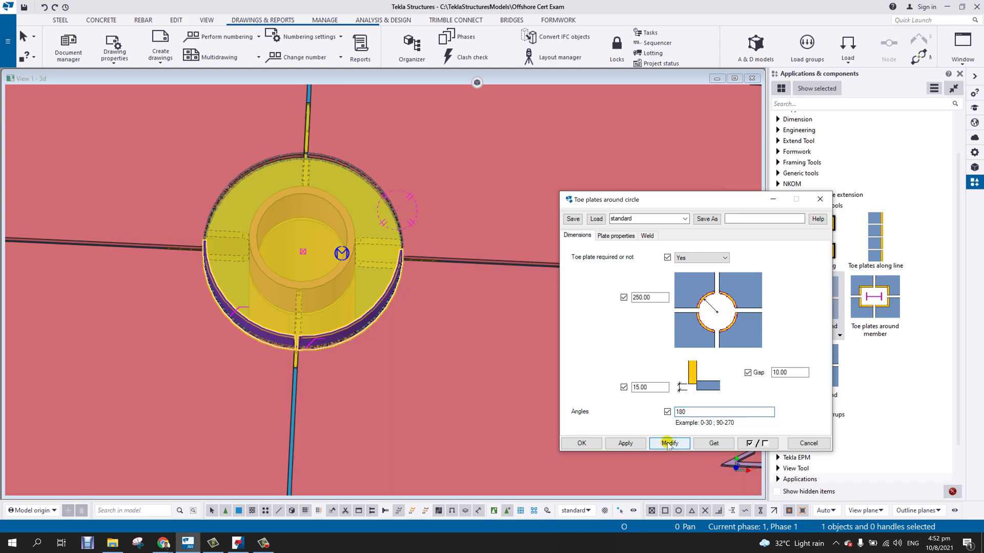
{"action": "scroll", "coordinate": [265, 220], "scroll_direction": "down", "scroll_amount": 2}
{"action": "middle_click_drag", "start_coordinate": [323, 246], "coordinate": [359, 270], "text": "ctrl"}
{"action": "scroll", "coordinate": [365, 321], "scroll_direction": "up", "scroll_amount": 2}
- Clear the angles value, modify the circular toe plates, and close the circle toe plate settings
{"action": "left_click", "coordinate": [651, 425]}
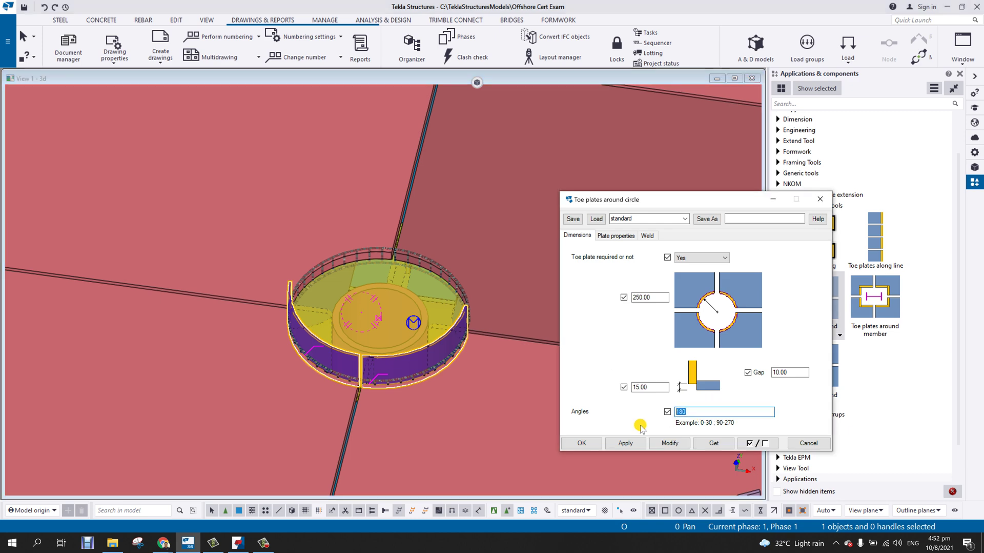
{"action": "left_click", "coordinate": [670, 447]}
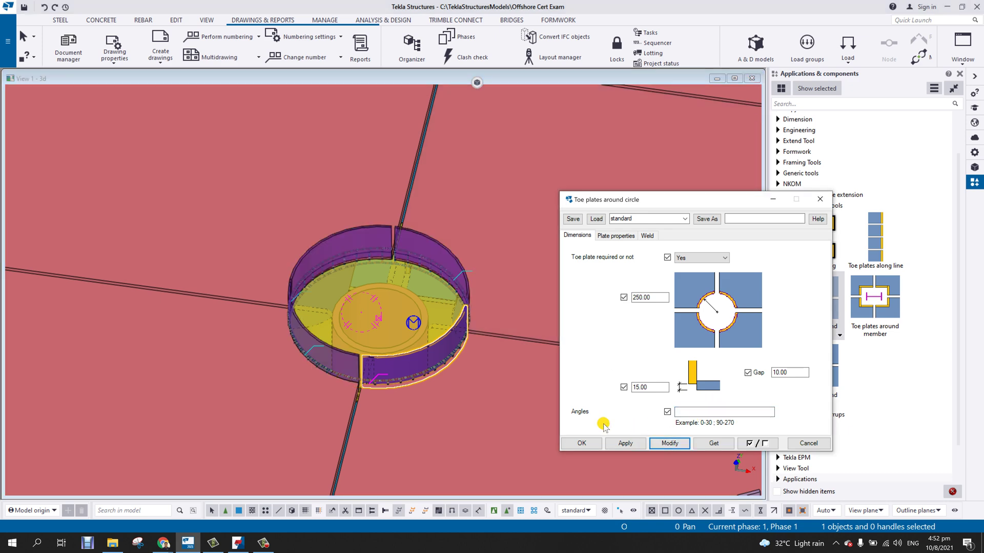
{"action": "scroll", "coordinate": [536, 399], "scroll_direction": "down", "scroll_amount": 2}
{"action": "middle_click_drag", "start_coordinate": [431, 359], "coordinate": [428, 332], "text": "ctrl"}
{"action": "scroll", "coordinate": [441, 318], "scroll_direction": "up", "scroll_amount": 2}
{"action": "scroll", "coordinate": [428, 335], "scroll_direction": "down", "scroll_amount": 2}
{"action": "left_click", "coordinate": [592, 298]}
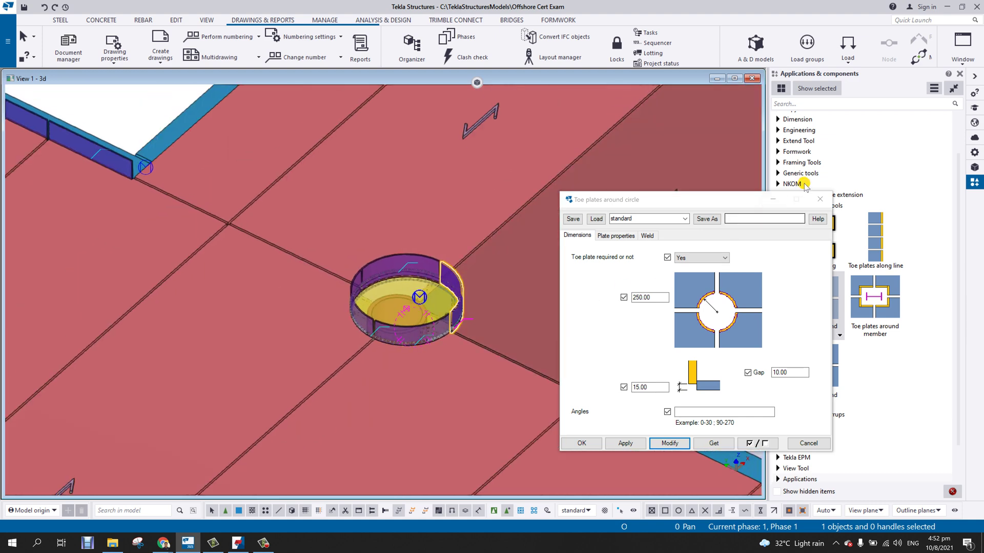
{"action": "left_click", "coordinate": [821, 200]}
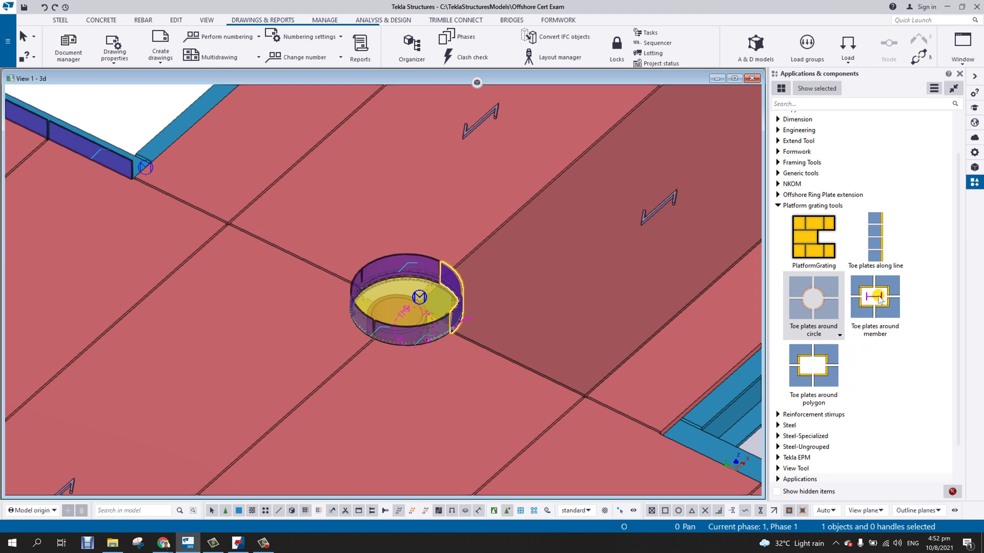
- Look over the platform's outer edge between the middle column and the far corner column
{"action": "scroll", "coordinate": [567, 285], "scroll_direction": "down", "scroll_amount": 5}
{"action": "scroll", "coordinate": [531, 303], "scroll_direction": "up", "scroll_amount": 5}
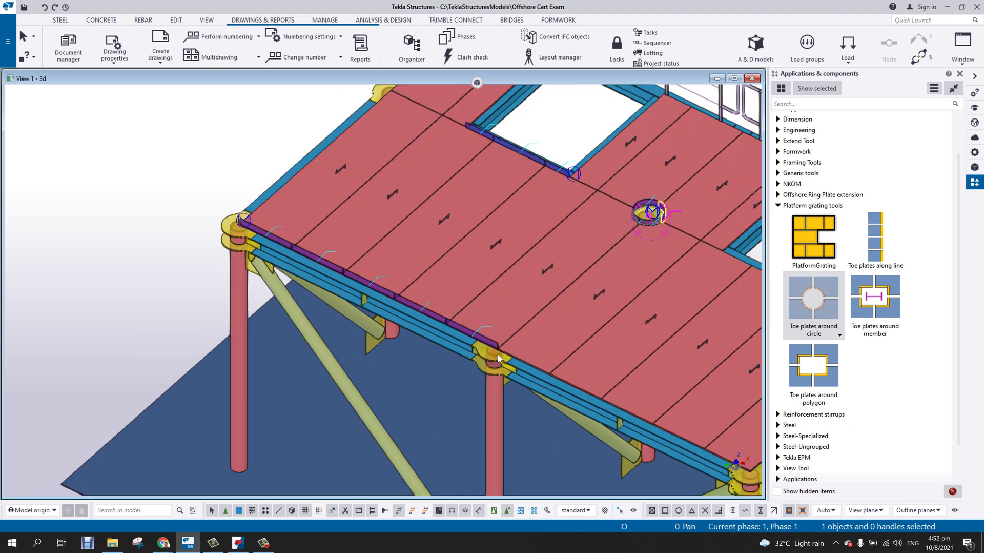
{"action": "middle_click_drag", "start_coordinate": [533, 350], "coordinate": [435, 340]}
{"action": "scroll", "coordinate": [436, 339], "scroll_direction": "up", "scroll_amount": 3}
{"action": "scroll", "coordinate": [435, 340], "scroll_direction": "down", "scroll_amount": 2}
{"action": "middle_click_drag", "start_coordinate": [490, 353], "coordinate": [340, 270]}
{"action": "middle_click_drag", "start_coordinate": [522, 316], "coordinate": [354, 380]}
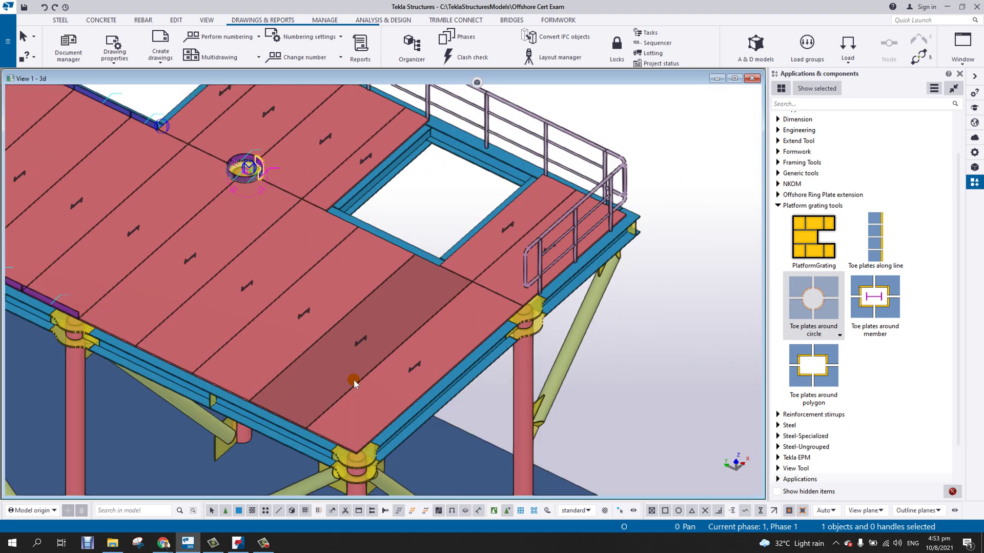
{"action": "scroll", "coordinate": [461, 333], "scroll_direction": "down", "scroll_amount": 3}
{"action": "scroll", "coordinate": [459, 344], "scroll_direction": "up", "scroll_amount": 7}
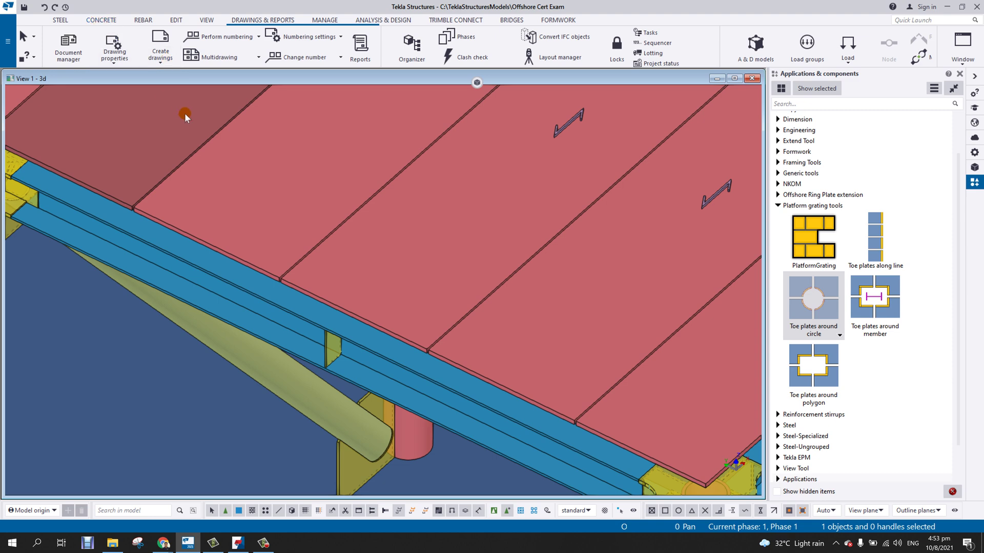
{"action": "scroll", "coordinate": [186, 115], "scroll_direction": "down", "scroll_amount": 5}
- Create a steel column on the platform's outer edge, at the second panel joint from the far corner column
{"action": "left_click", "coordinate": [143, 20]}
{"action": "left_click", "coordinate": [59, 21]}
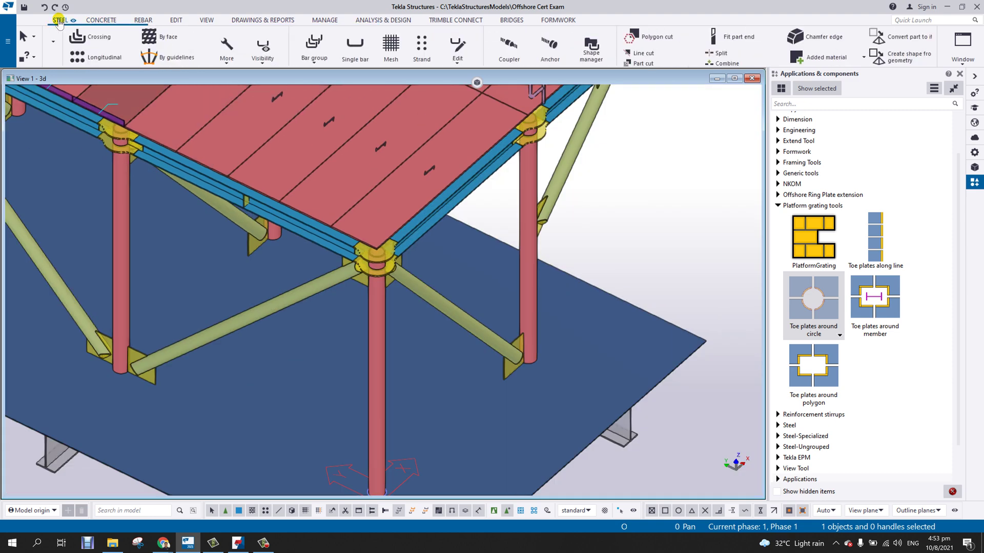
{"action": "left_click", "coordinate": [63, 46]}
{"action": "scroll", "coordinate": [294, 210], "scroll_direction": "up", "scroll_amount": 3}
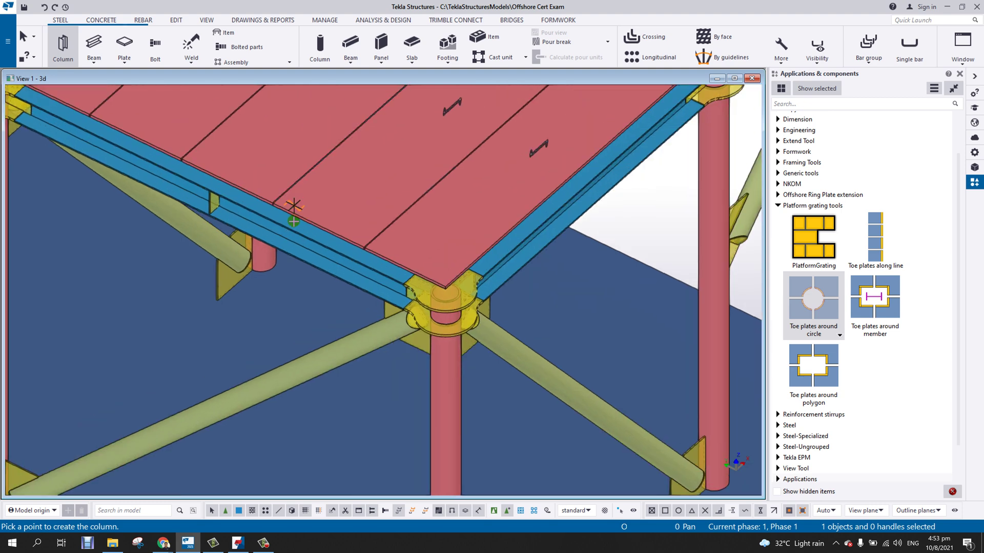
{"action": "scroll", "coordinate": [294, 205], "scroll_direction": "up", "scroll_amount": 2}
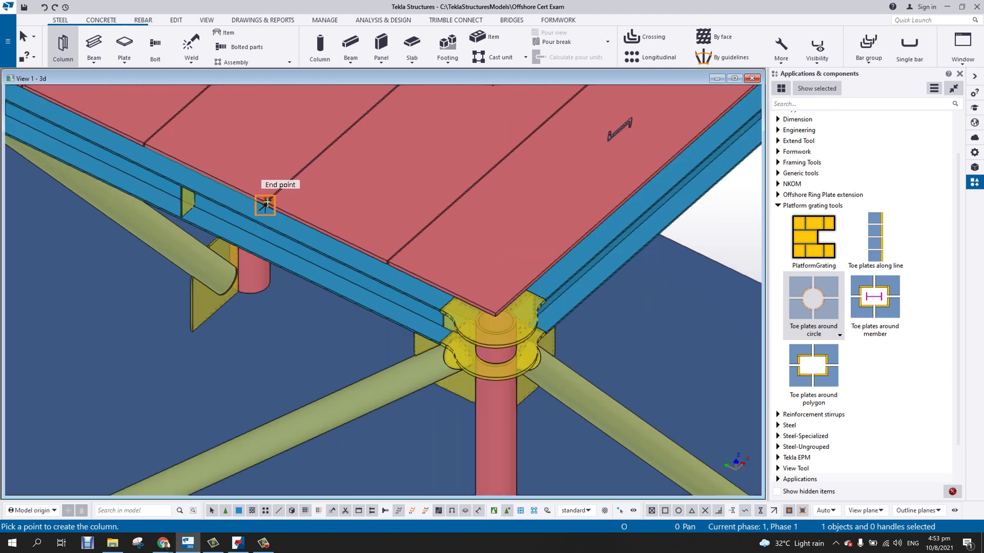
{"action": "left_click", "coordinate": [265, 202]}
- Move the new column 1000 mm in the Z direction and end the move command
{"action": "right_click", "coordinate": [272, 315]}
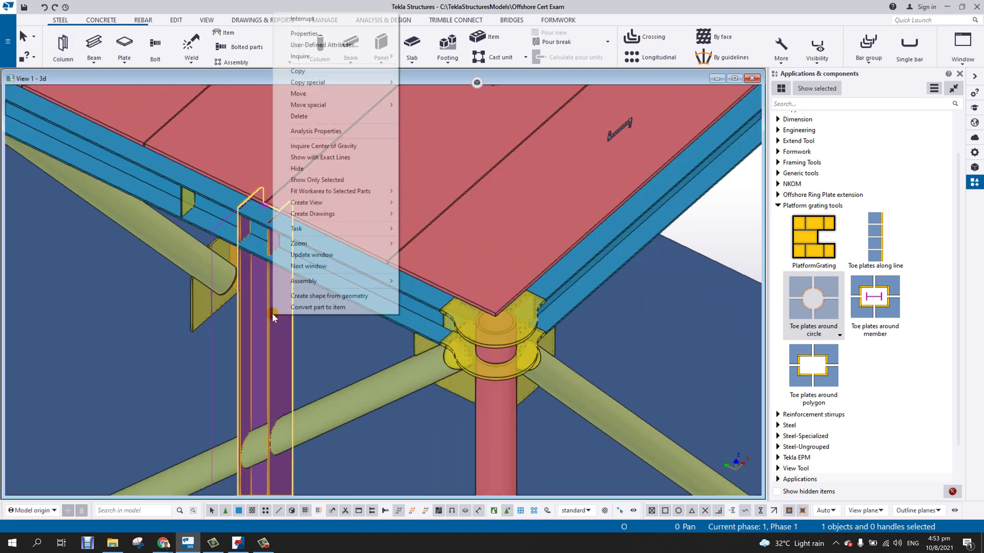
{"action": "mouse_move", "coordinate": [340, 105]}
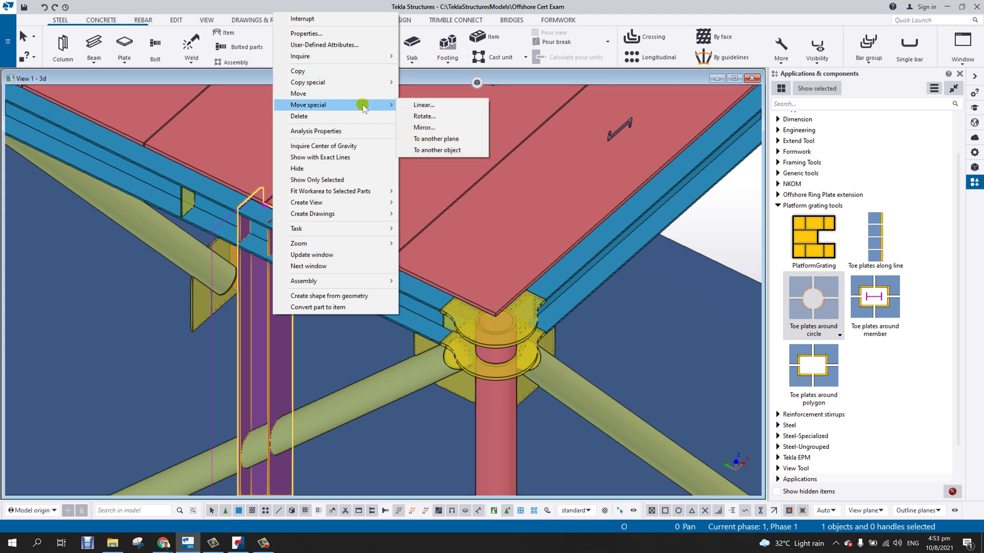
{"action": "left_click", "coordinate": [423, 105]}
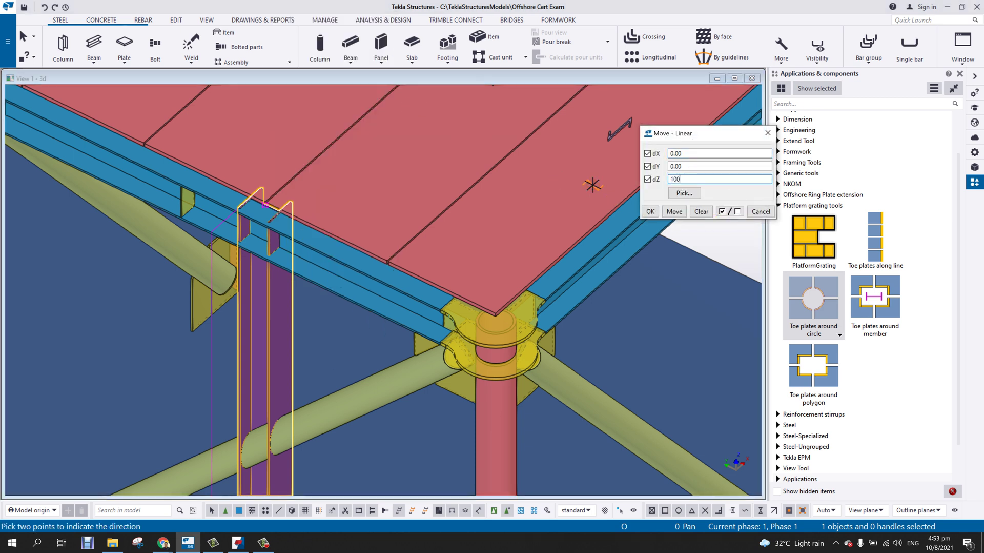
{"action": "left_click", "coordinate": [675, 211]}
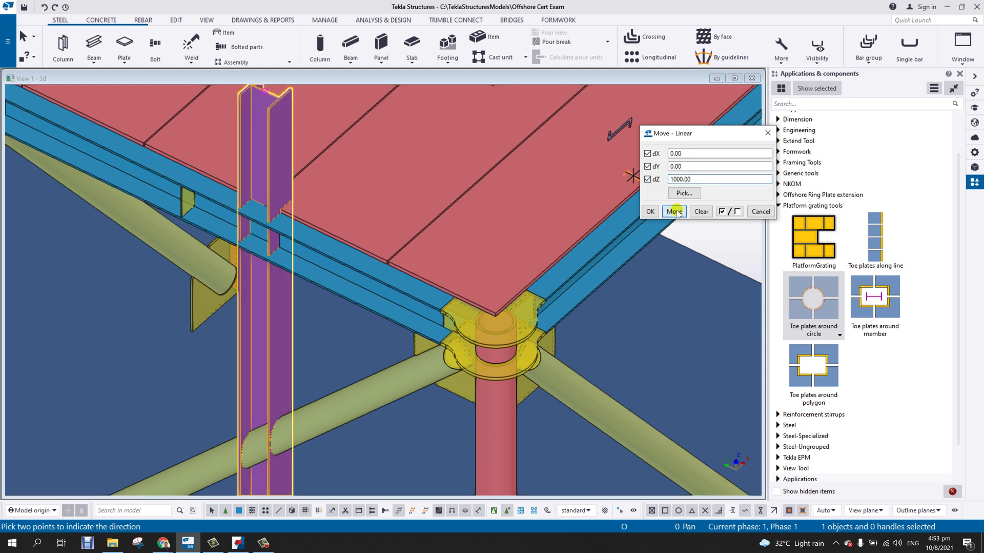
{"action": "left_click", "coordinate": [654, 212]}
{"action": "right_click", "coordinate": [255, 179]}
{"action": "left_click", "coordinate": [277, 188]}
{"action": "scroll", "coordinate": [344, 220], "scroll_direction": "down", "scroll_amount": 3}
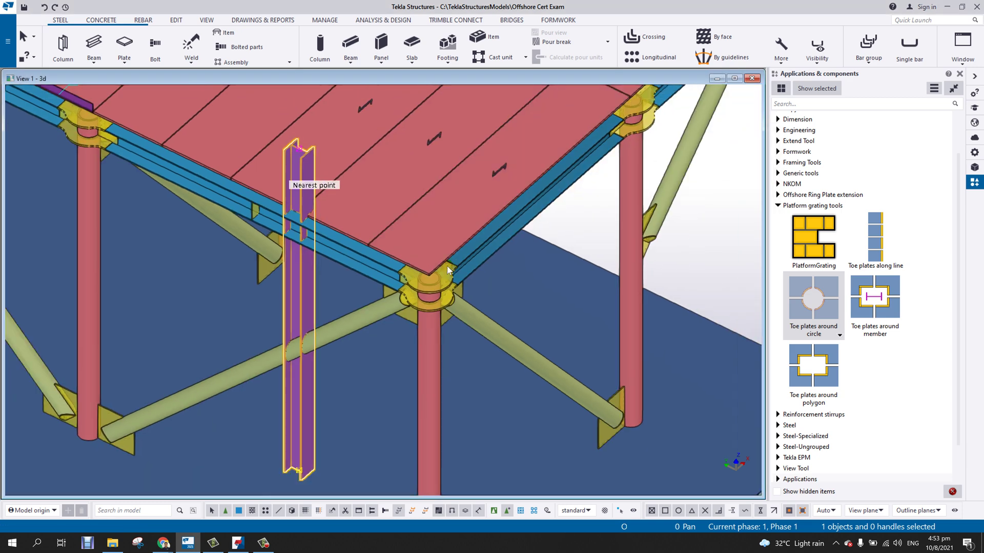
- Open the Toe plates around member settings and review the plate properties and dimensions
{"action": "middle_click_drag", "start_coordinate": [342, 221], "coordinate": [223, 223], "text": "ctrl"}
{"action": "scroll", "coordinate": [340, 201], "scroll_direction": "up", "scroll_amount": 4}
{"action": "middle_click_drag", "start_coordinate": [374, 198], "coordinate": [324, 197], "text": "ctrl"}
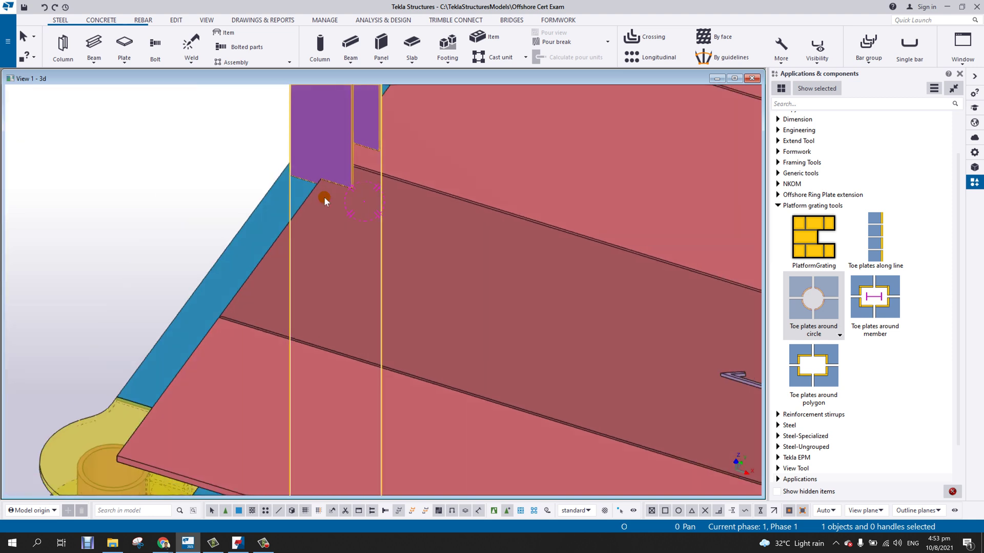
{"action": "double_click", "coordinate": [873, 300]}
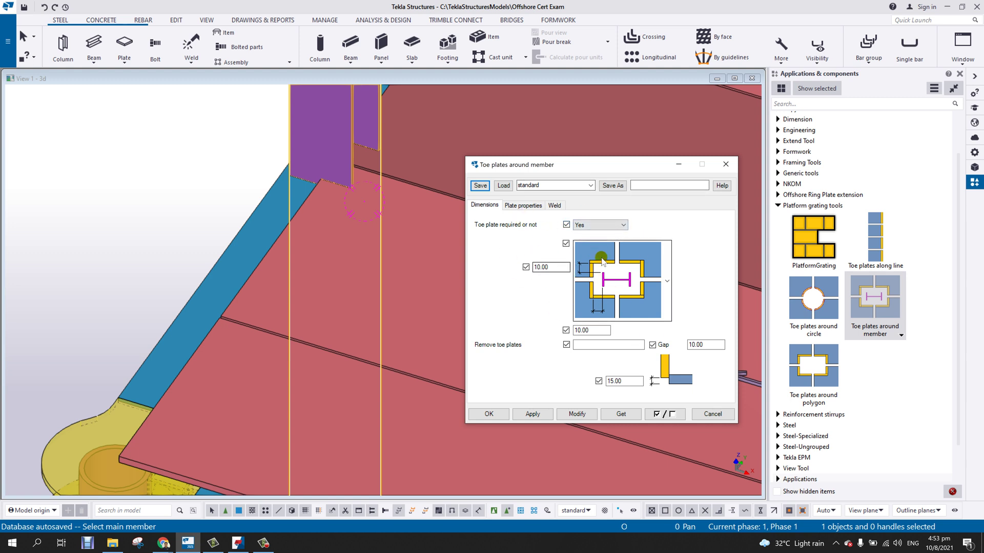
{"action": "left_click_drag", "start_coordinate": [595, 167], "coordinate": [691, 164]}
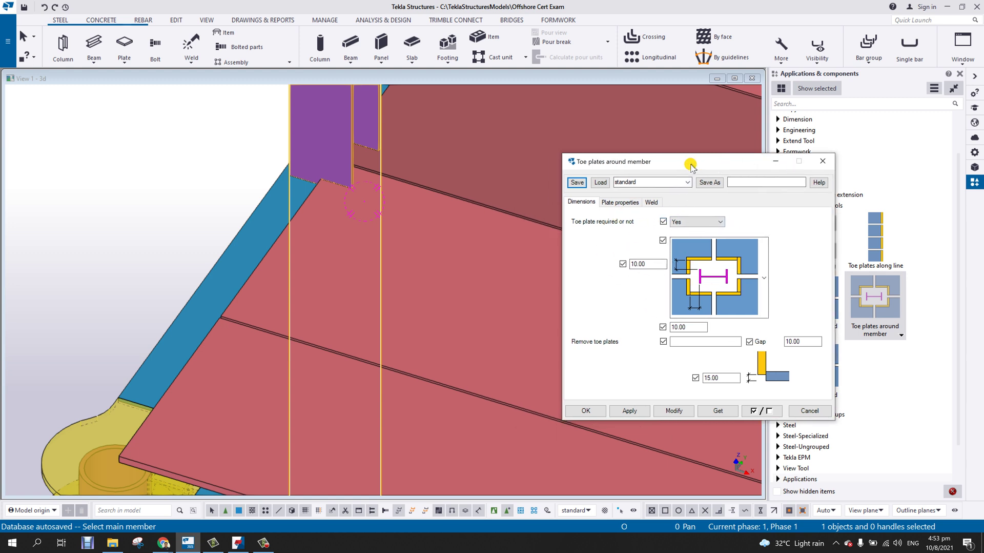
{"action": "left_click", "coordinate": [615, 203]}
{"action": "left_click", "coordinate": [578, 201]}
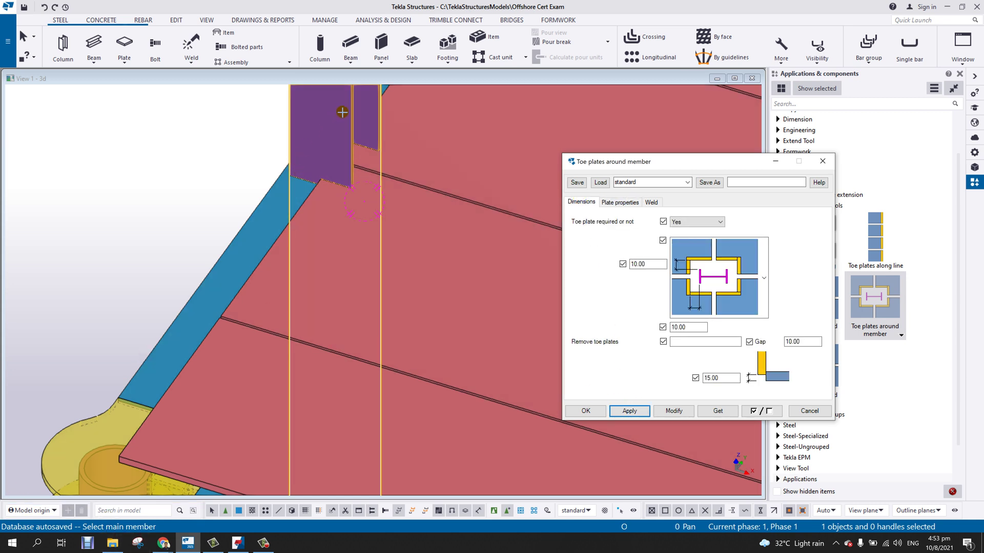
- Create toe plates around the new I-section column at the platform edge, using the two adjoining grating plates, and end the command
{"action": "scroll", "coordinate": [342, 111], "scroll_direction": "down", "scroll_amount": 3}
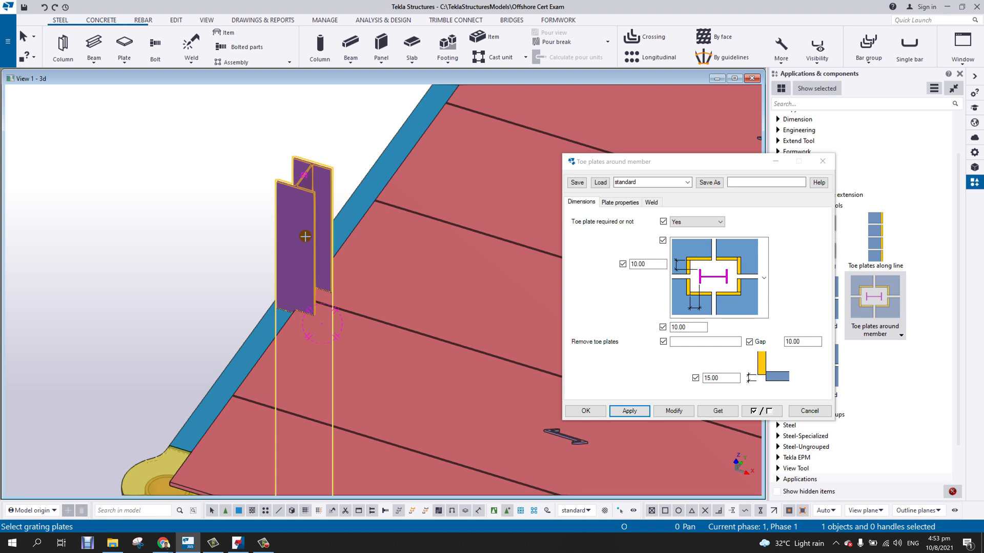
{"action": "left_click", "coordinate": [369, 347]}
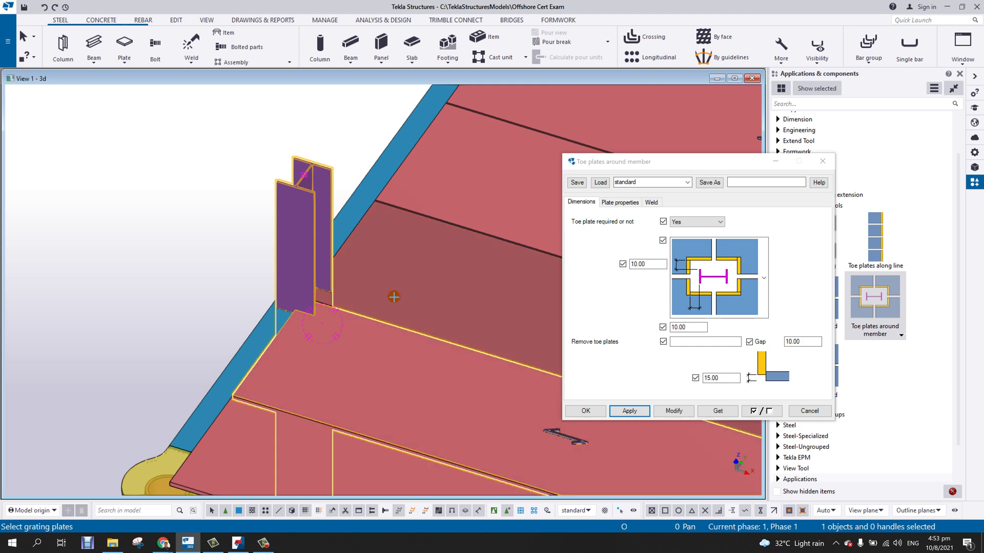
{"action": "left_click", "coordinate": [376, 259]}
{"action": "middle_click", "coordinate": [376, 259]}
{"action": "scroll", "coordinate": [323, 296], "scroll_direction": "up", "scroll_amount": 5}
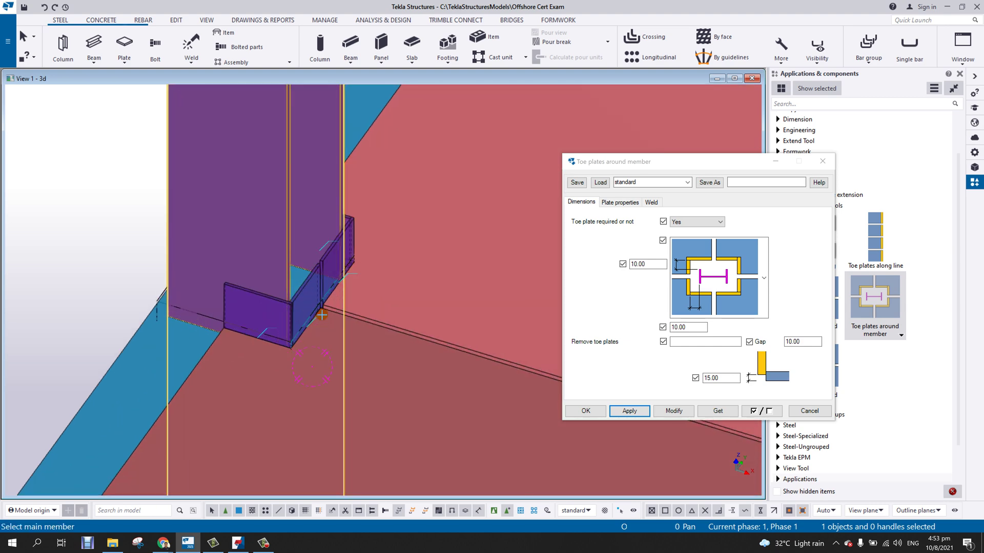
{"action": "middle_click_drag", "start_coordinate": [292, 344], "coordinate": [269, 398], "text": "ctrl"}
{"action": "scroll", "coordinate": [320, 344], "scroll_direction": "down", "scroll_amount": 3}
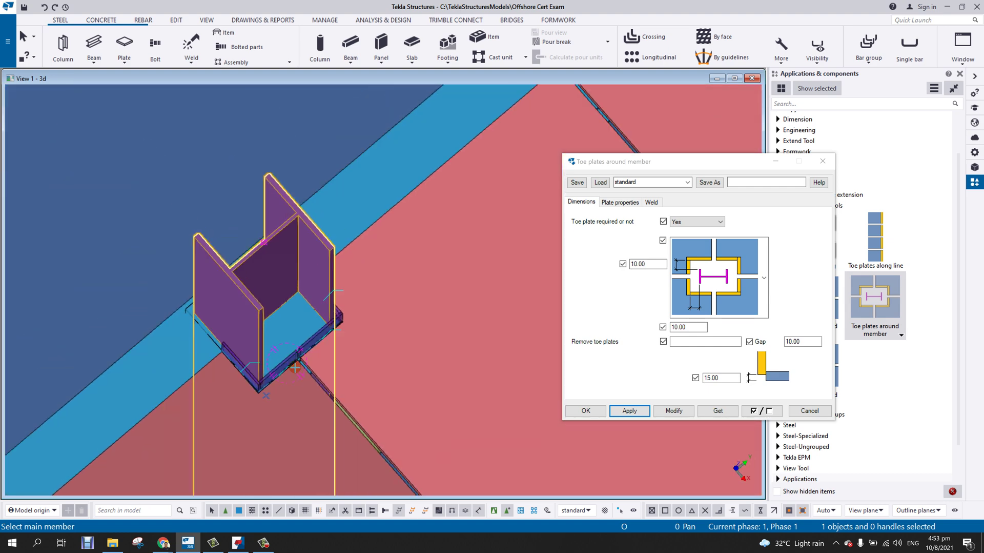
{"action": "right_click", "coordinate": [392, 166]}
{"action": "left_click", "coordinate": [397, 175]}
- Change the profile of the new column to PD500*10
{"action": "scroll", "coordinate": [388, 249], "scroll_direction": "down", "scroll_amount": 2}
{"action": "scroll", "coordinate": [388, 249], "scroll_direction": "down", "scroll_amount": 3}
{"action": "middle_click_drag", "start_coordinate": [358, 277], "coordinate": [345, 237], "text": "ctrl"}
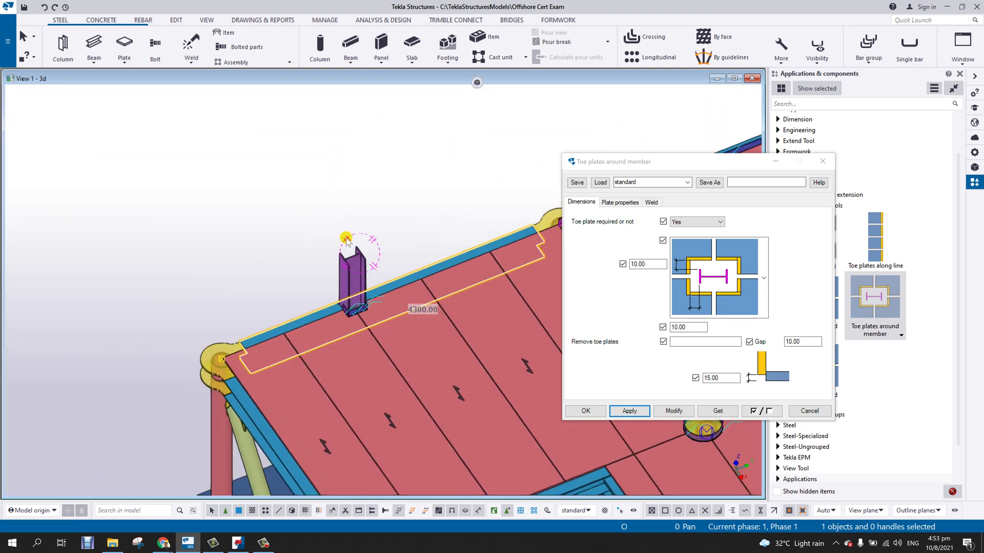
{"action": "scroll", "coordinate": [364, 260], "scroll_direction": "up", "scroll_amount": 4}
{"action": "double_click", "coordinate": [363, 244]}
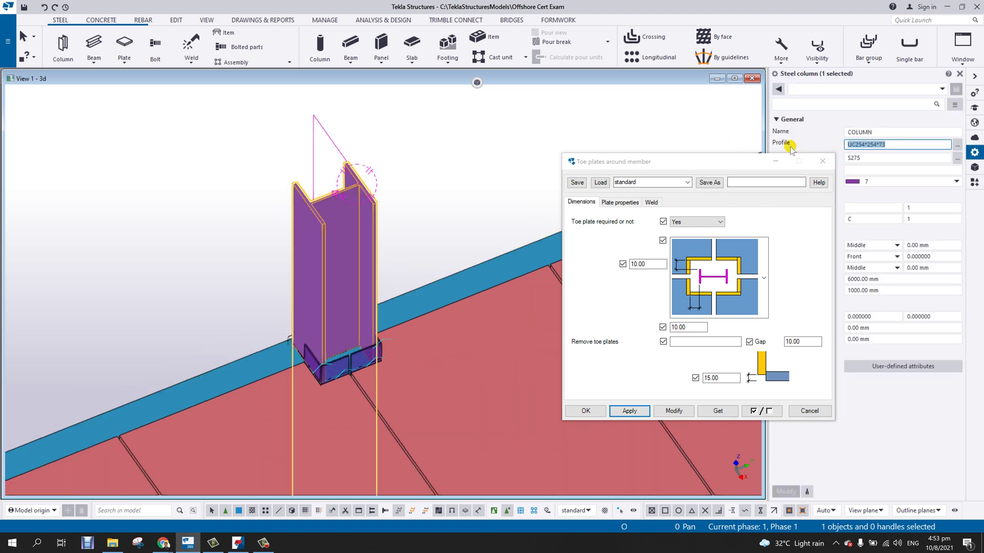
{"action": "type", "text": "pd500*10"}
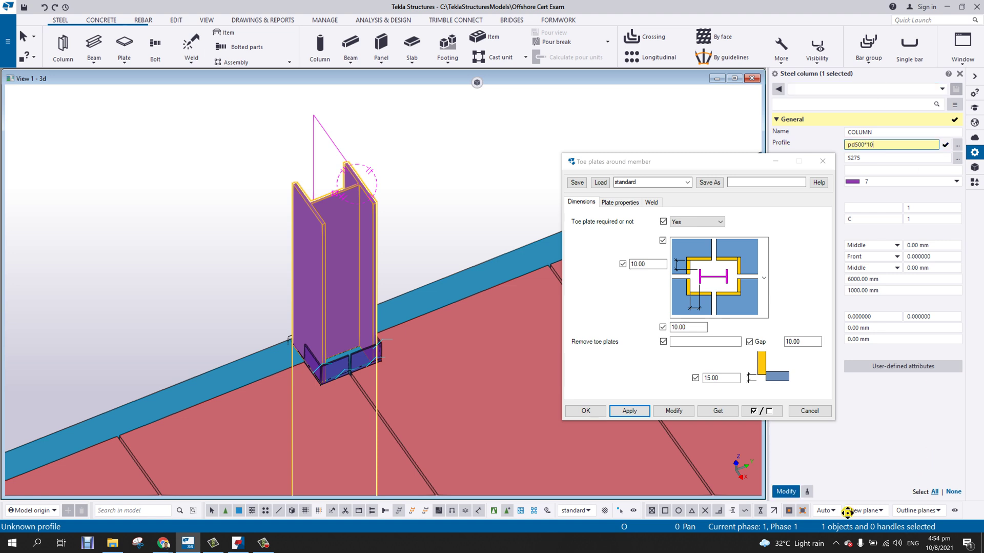
{"action": "left_click", "coordinate": [787, 492]}
- Examine the toe plates around the tubular column and close the member toe plate settings
{"action": "scroll", "coordinate": [338, 359], "scroll_direction": "up", "scroll_amount": 6}
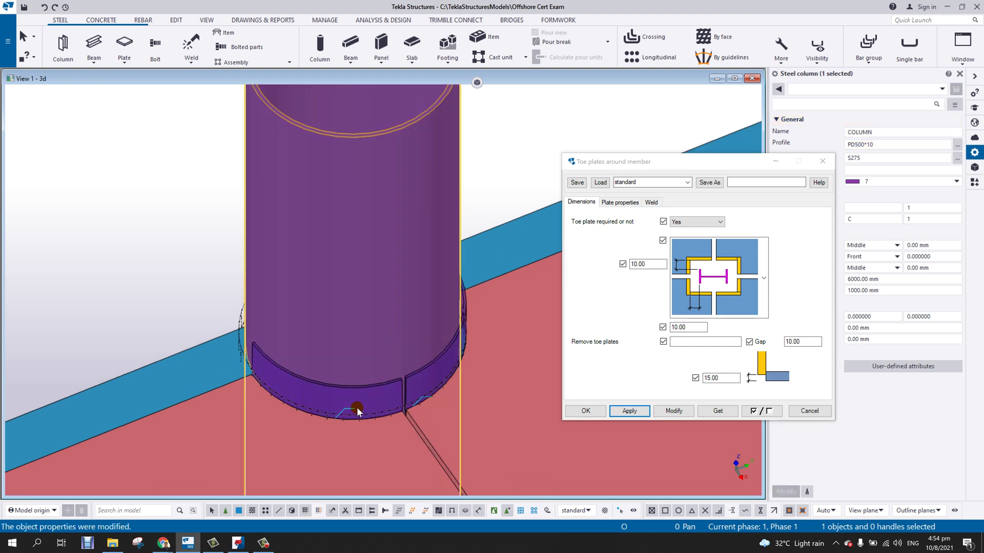
{"action": "middle_click_drag", "start_coordinate": [415, 445], "coordinate": [435, 426], "text": "ctrl"}
{"action": "scroll", "coordinate": [288, 445], "scroll_direction": "up", "scroll_amount": 5}
{"action": "middle_click_drag", "start_coordinate": [257, 461], "coordinate": [293, 334]}
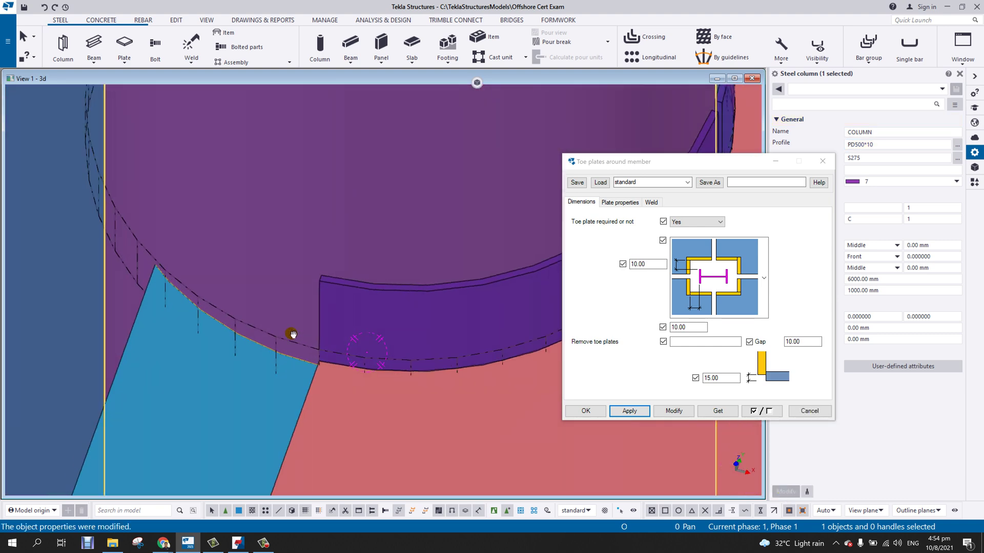
{"action": "scroll", "coordinate": [297, 324], "scroll_direction": "down", "scroll_amount": 10}
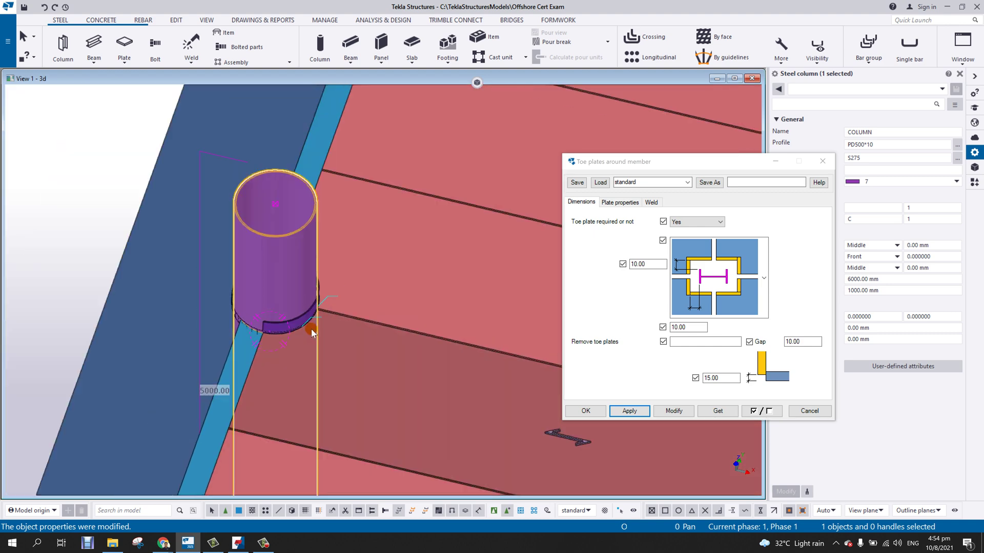
{"action": "scroll", "coordinate": [202, 282], "scroll_direction": "down", "scroll_amount": 8}
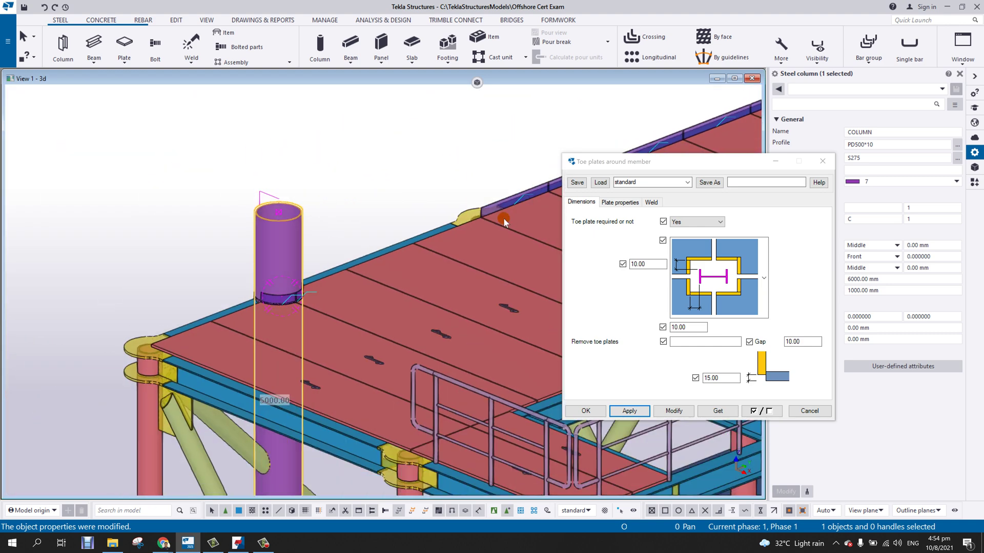
{"action": "left_click", "coordinate": [823, 162]}
{"action": "middle_click_drag", "start_coordinate": [694, 227], "coordinate": [516, 261], "text": "ctrl"}
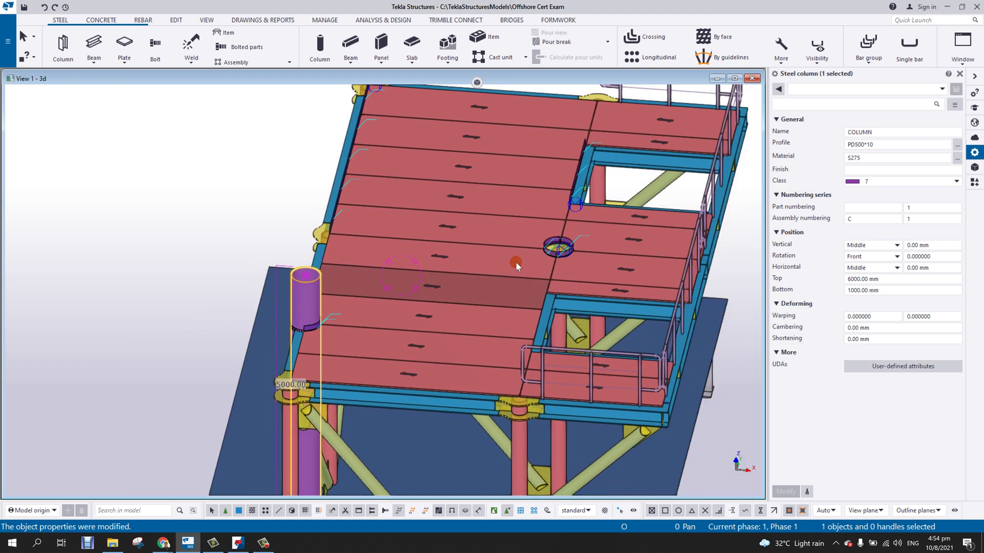
- Open the Toe plates around polygon settings and accept the standard values with toe plates required
{"action": "left_click", "coordinate": [976, 185]}
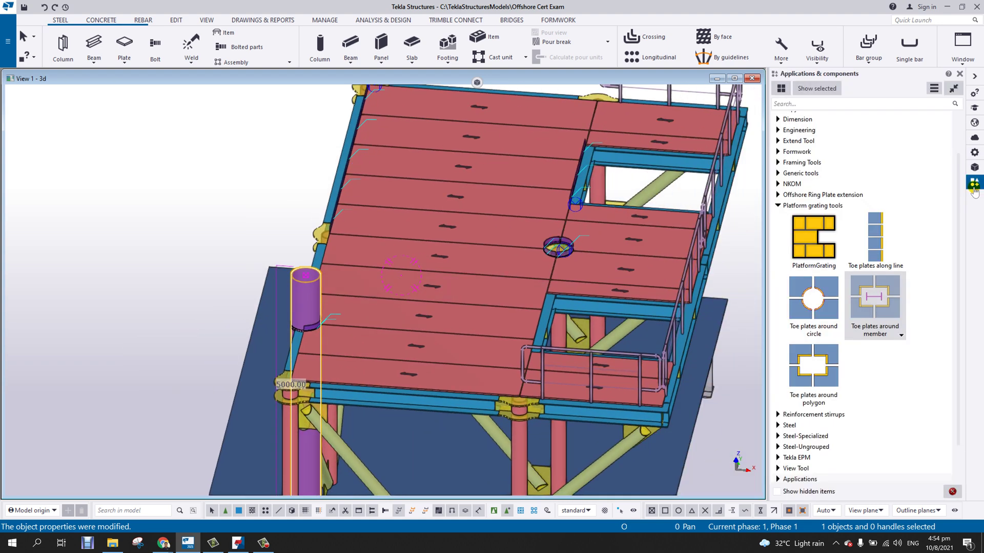
{"action": "left_click", "coordinate": [824, 375]}
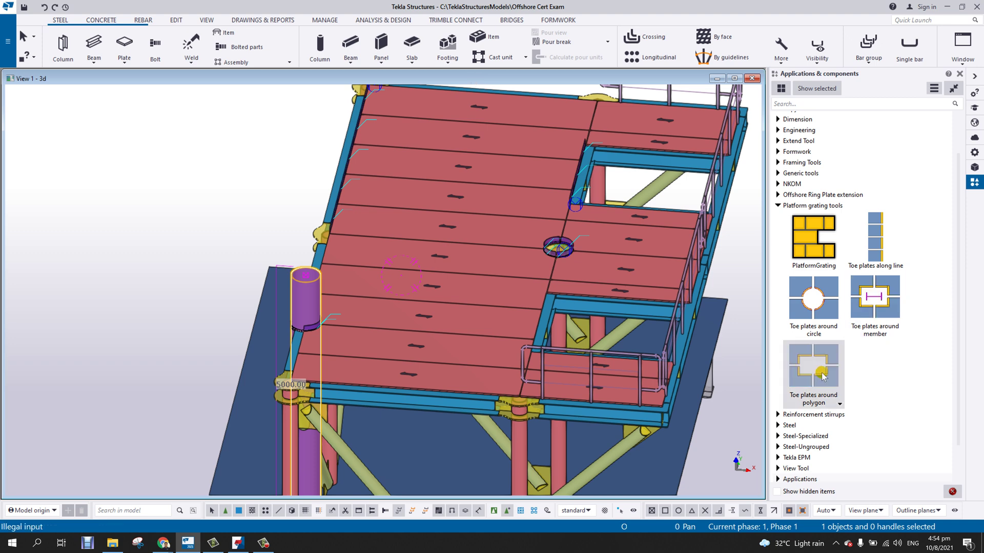
{"action": "double_click", "coordinate": [823, 376]}
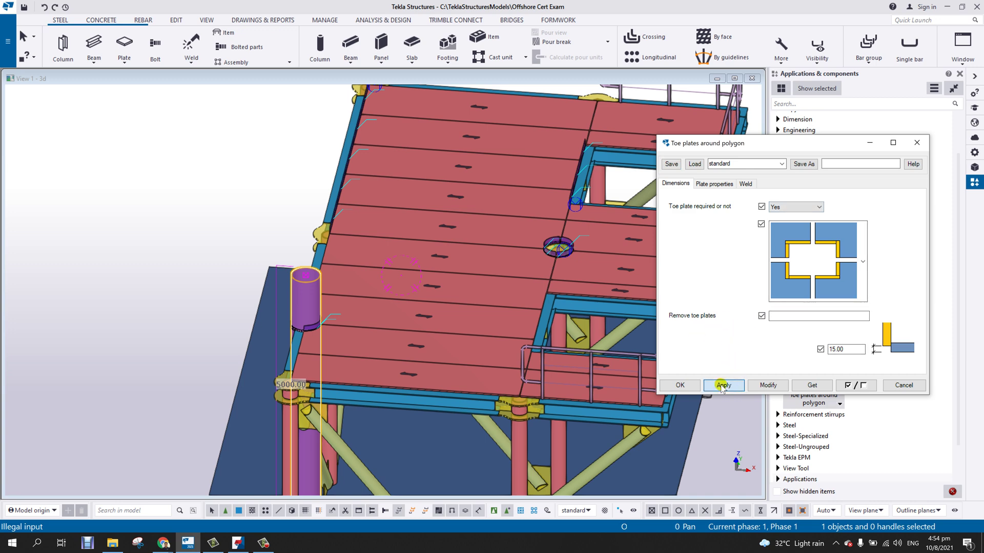
{"action": "left_click", "coordinate": [678, 385]}
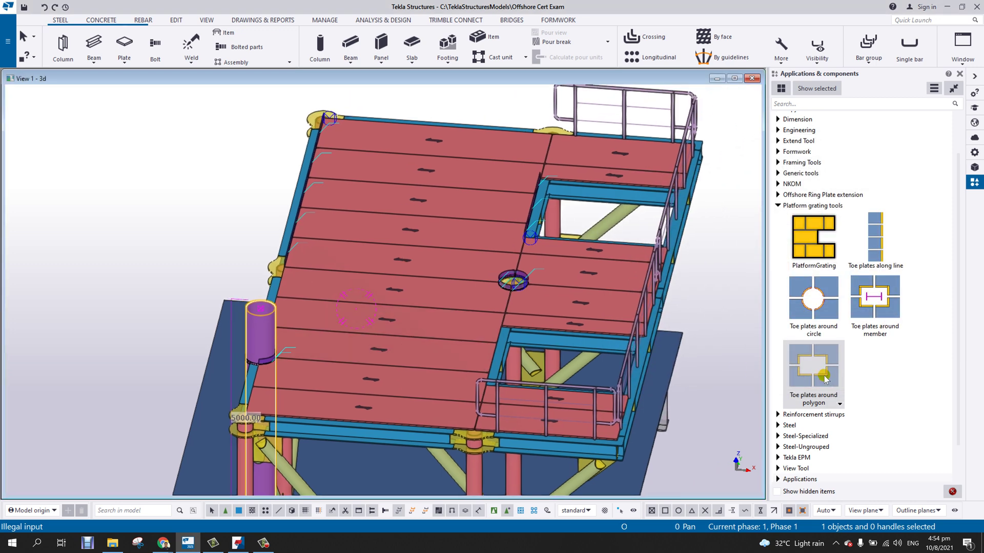
- Outline a five-point polygon opening on the grating inward of the middle edge column, with a first side about 2000 mm long
{"action": "scroll", "coordinate": [373, 306], "scroll_direction": "up", "scroll_amount": 5}
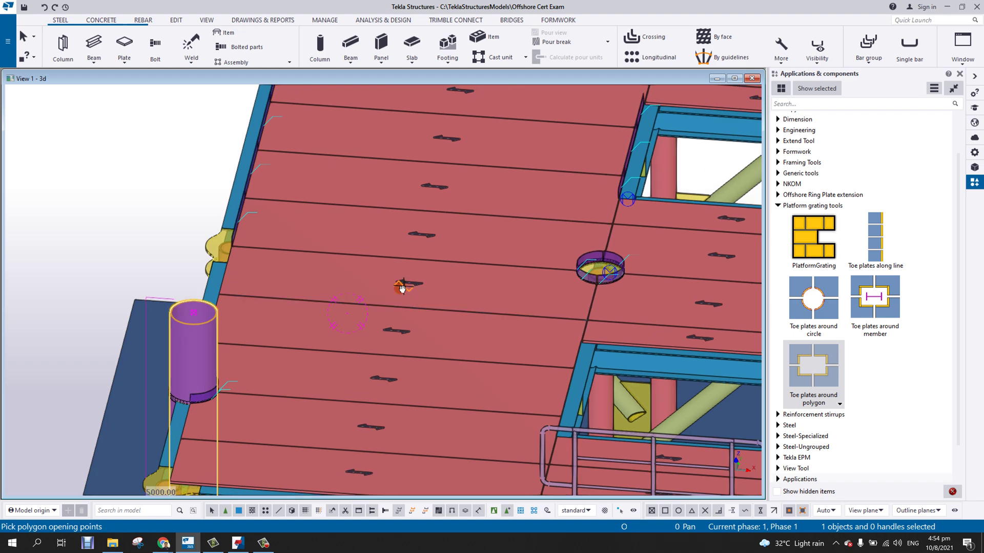
{"action": "scroll", "coordinate": [309, 329], "scroll_direction": "down", "scroll_amount": 4}
{"action": "middle_click_drag", "start_coordinate": [402, 287], "coordinate": [576, 322]}
{"action": "scroll", "coordinate": [354, 350], "scroll_direction": "up", "scroll_amount": 4}
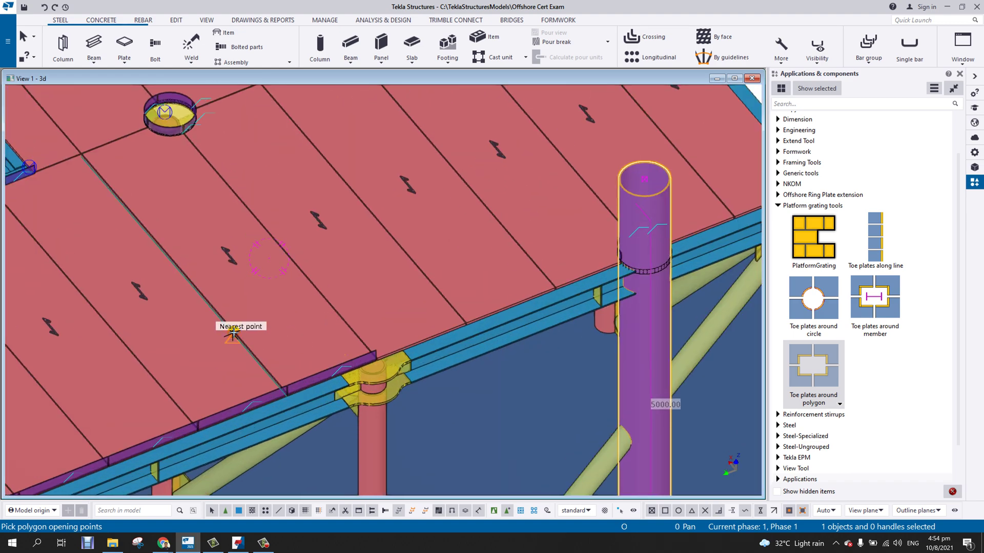
{"action": "left_click", "coordinate": [234, 331]}
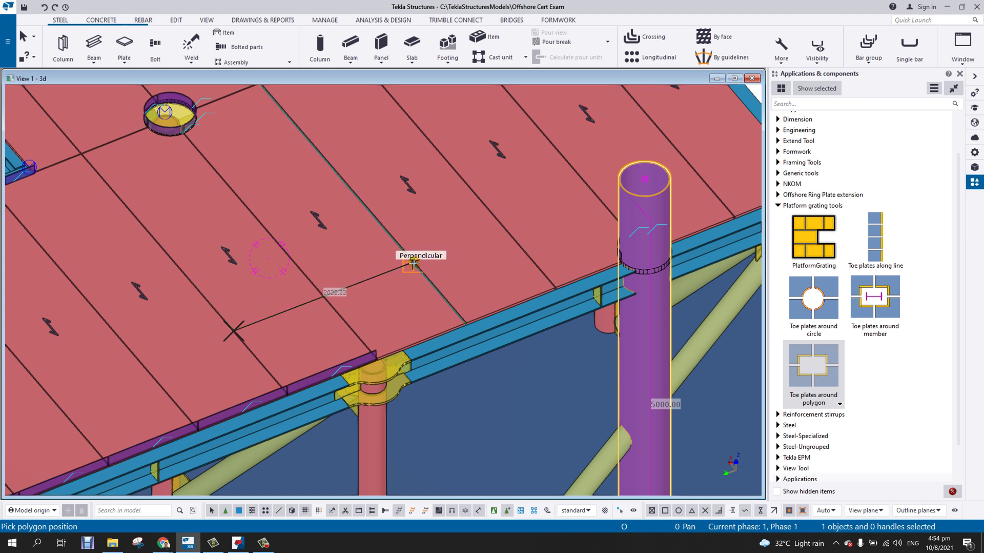
{"action": "left_click", "coordinate": [415, 261]}
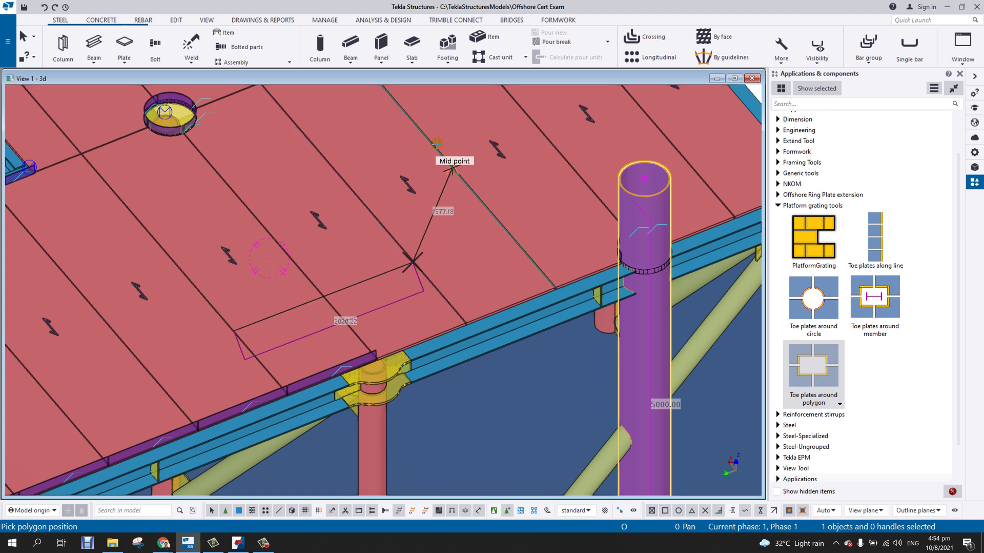
{"action": "left_click", "coordinate": [432, 144]}
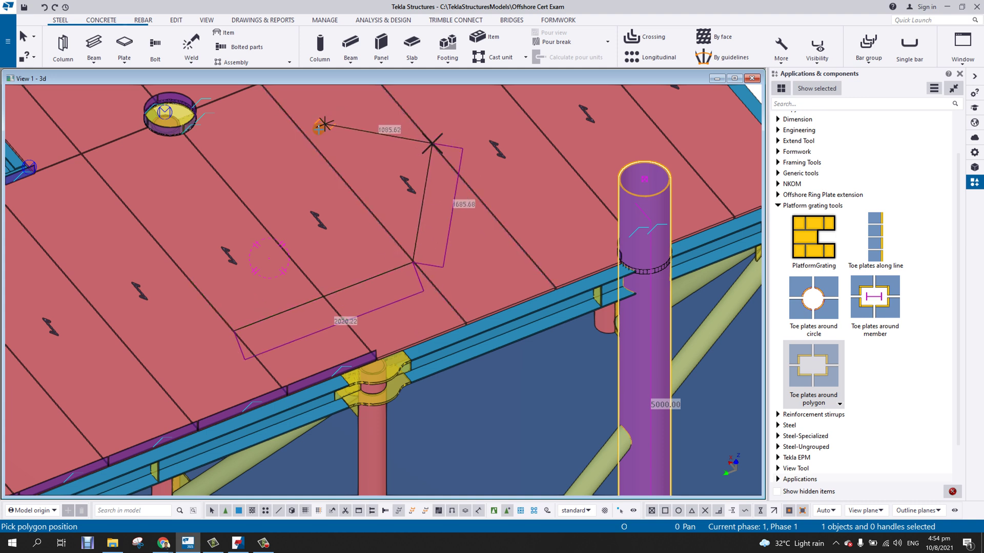
{"action": "left_click", "coordinate": [307, 133]}
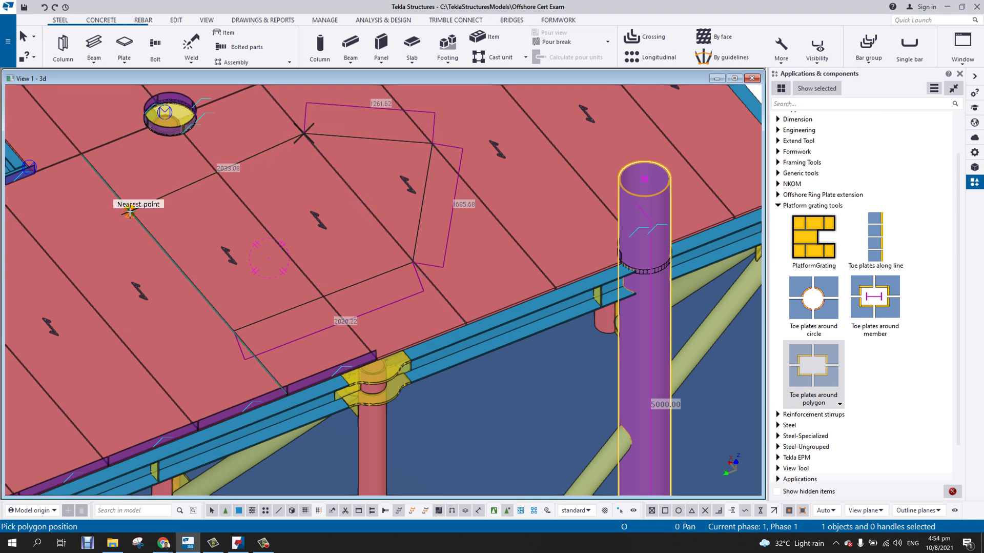
{"action": "left_click", "coordinate": [41, 246]}
{"action": "middle_click", "coordinate": [175, 313]}
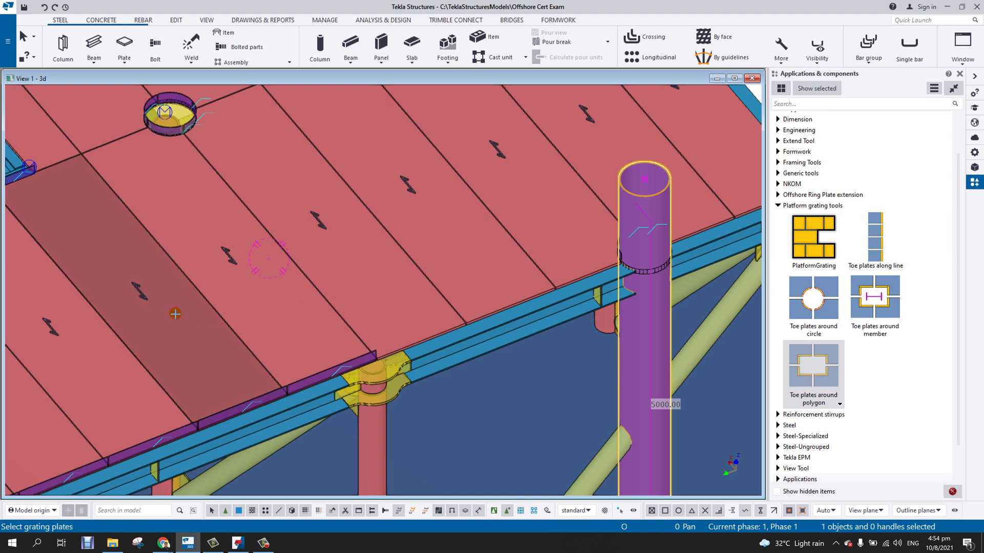
- Select the four grating plates crossed by the polygon and create the opening with its toe plates
{"action": "scroll", "coordinate": [175, 312], "scroll_direction": "down", "scroll_amount": 2}
{"action": "left_click", "coordinate": [307, 284]}
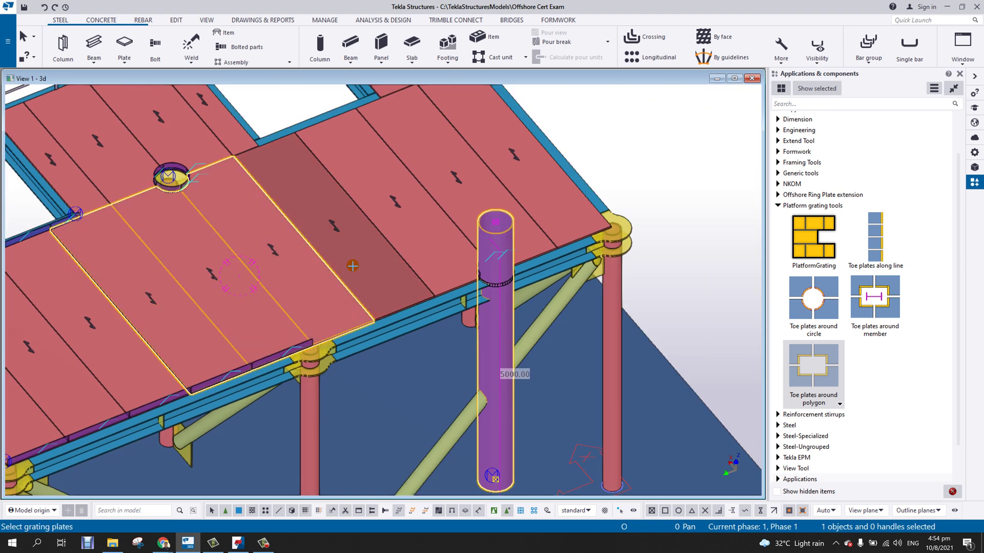
{"action": "left_click", "coordinate": [363, 257]}
{"action": "middle_click", "coordinate": [399, 185]}
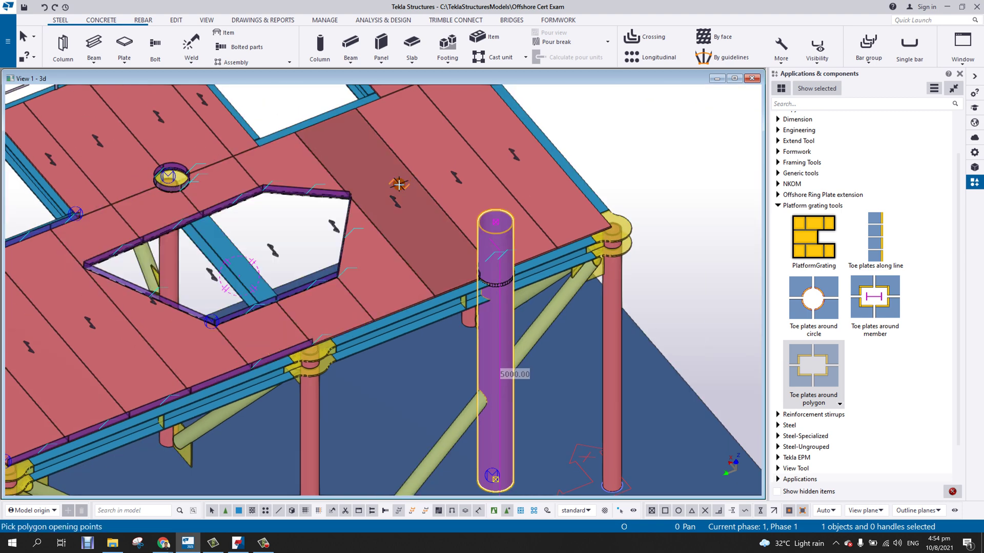
- Examine the polygon opening and the toe plates across the whole platform, redrawing the view
{"action": "scroll", "coordinate": [359, 246], "scroll_direction": "up", "scroll_amount": 3}
{"action": "middle_click_drag", "start_coordinate": [359, 246], "coordinate": [408, 317], "text": "ctrl"}
{"action": "scroll", "coordinate": [408, 316], "scroll_direction": "down", "scroll_amount": 6}
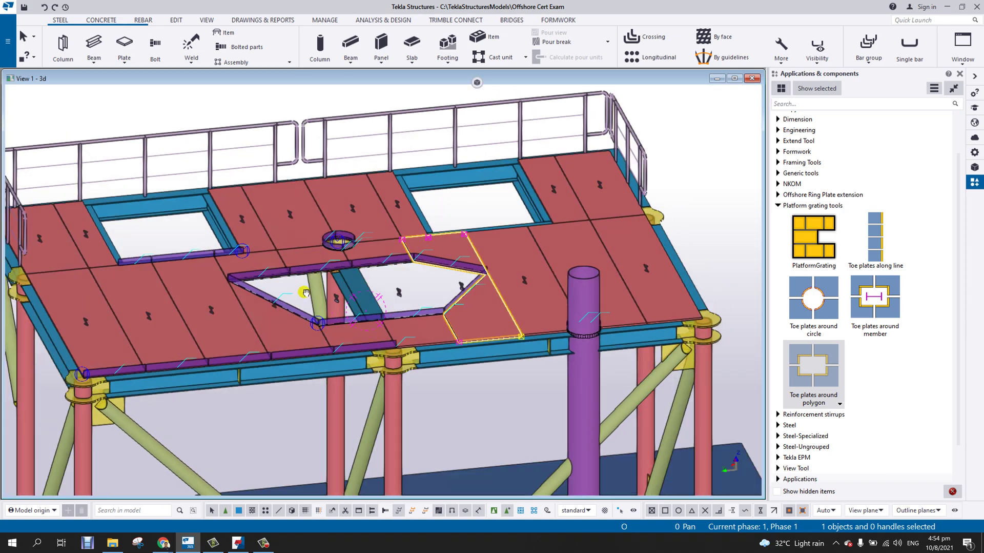
{"action": "middle_click_drag", "start_coordinate": [305, 293], "coordinate": [558, 336], "text": "ctrl"}
{"action": "middle_click_drag", "start_coordinate": [454, 287], "coordinate": [468, 321]}
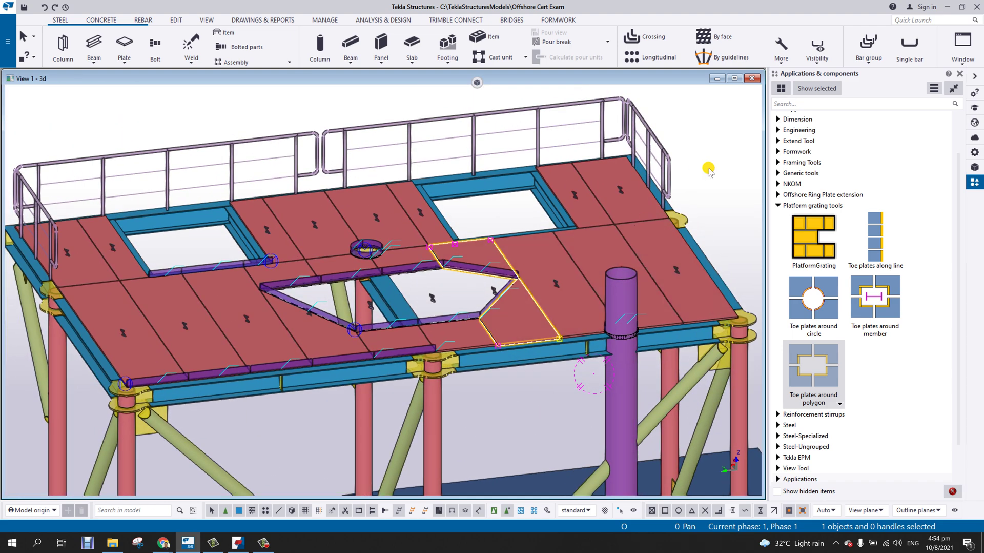
{"action": "middle_click_drag", "start_coordinate": [577, 264], "coordinate": [553, 163], "text": "ctrl"}
{"action": "right_click", "coordinate": [582, 130]}
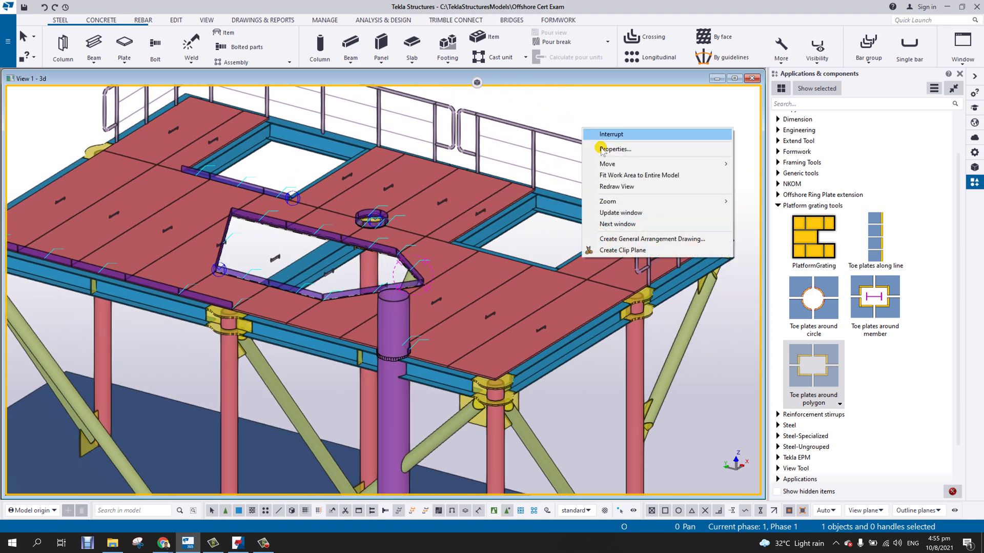
{"action": "left_click", "coordinate": [625, 187]}
{"action": "scroll", "coordinate": [482, 297], "scroll_direction": "down", "scroll_amount": 4}
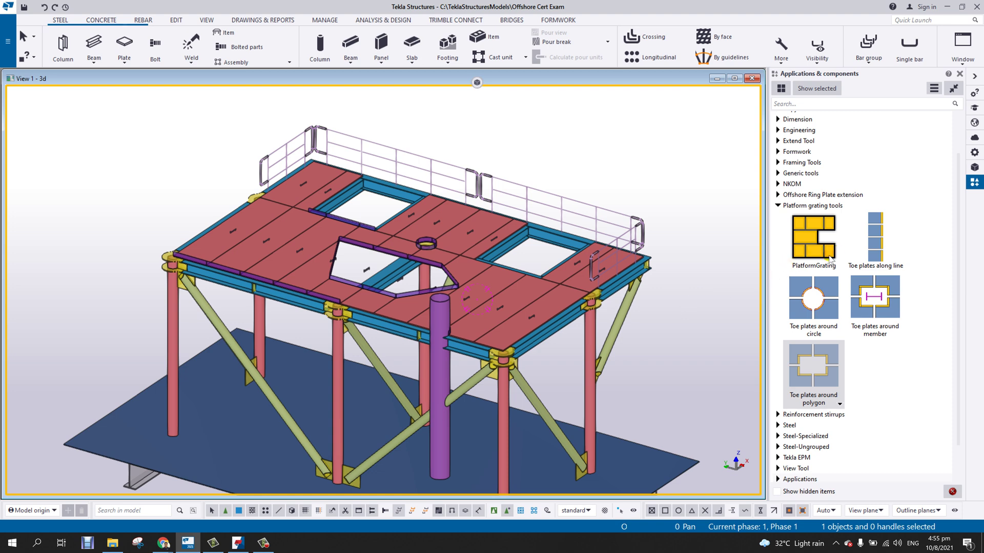
{"action": "mouse_move", "coordinate": [514, 297]}
{"action": "middle_mouse_down", "text": "ctrl"}
{"action": "mouse_move", "coordinate": [575, 300]}
{"action": "mouse_move", "coordinate": [582, 322]}
{"action": "mouse_move", "coordinate": [503, 304]}
{"action": "mouse_move", "coordinate": [524, 301]}
{"action": "mouse_move", "coordinate": [533, 283]}
{"action": "mouse_move", "coordinate": [474, 282]}
{"action": "mouse_move", "coordinate": [499, 300]}
{"action": "middle_mouse_up", "text": "ctrl"}
{"action": "scroll", "coordinate": [482, 288], "scroll_direction": "up", "scroll_amount": 2}
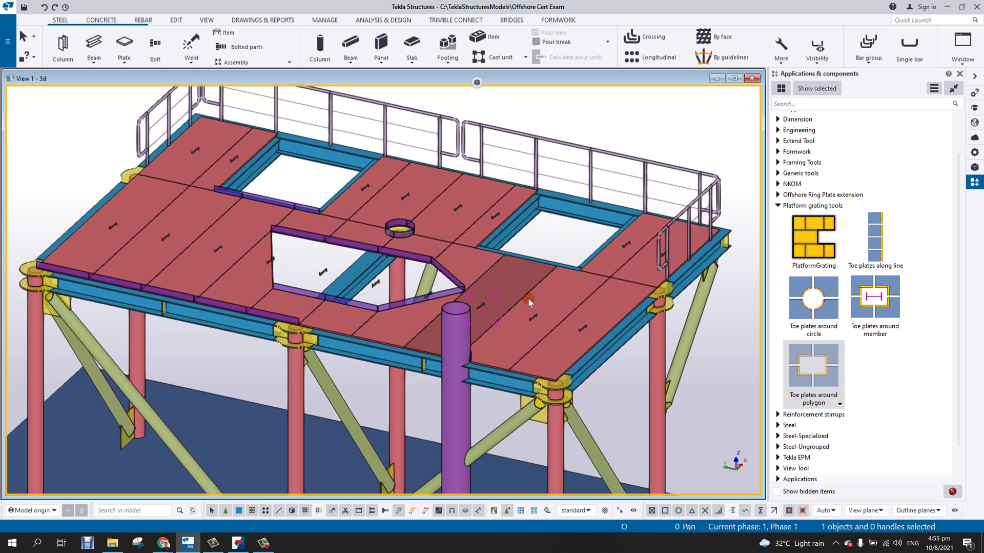
{"action": "left_click", "coordinate": [267, 548]}
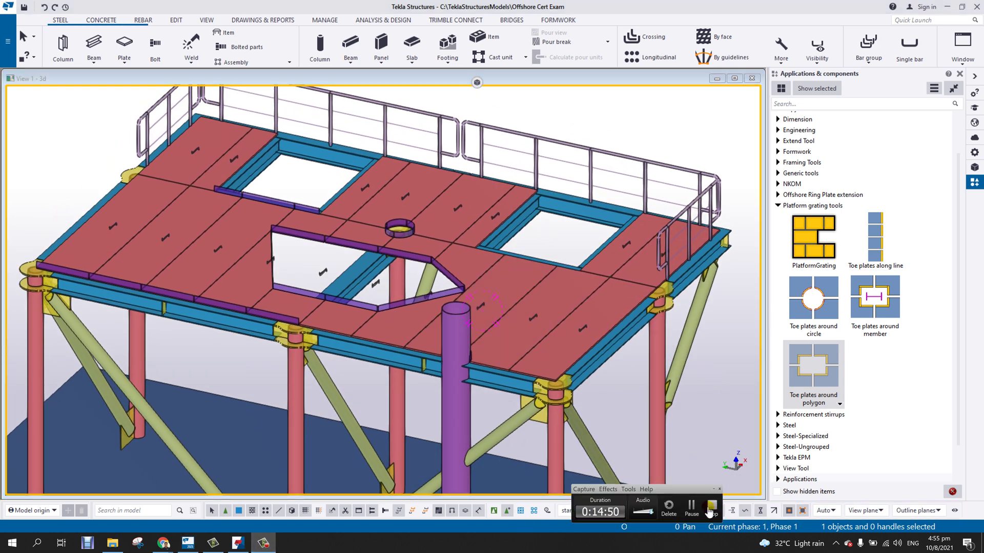